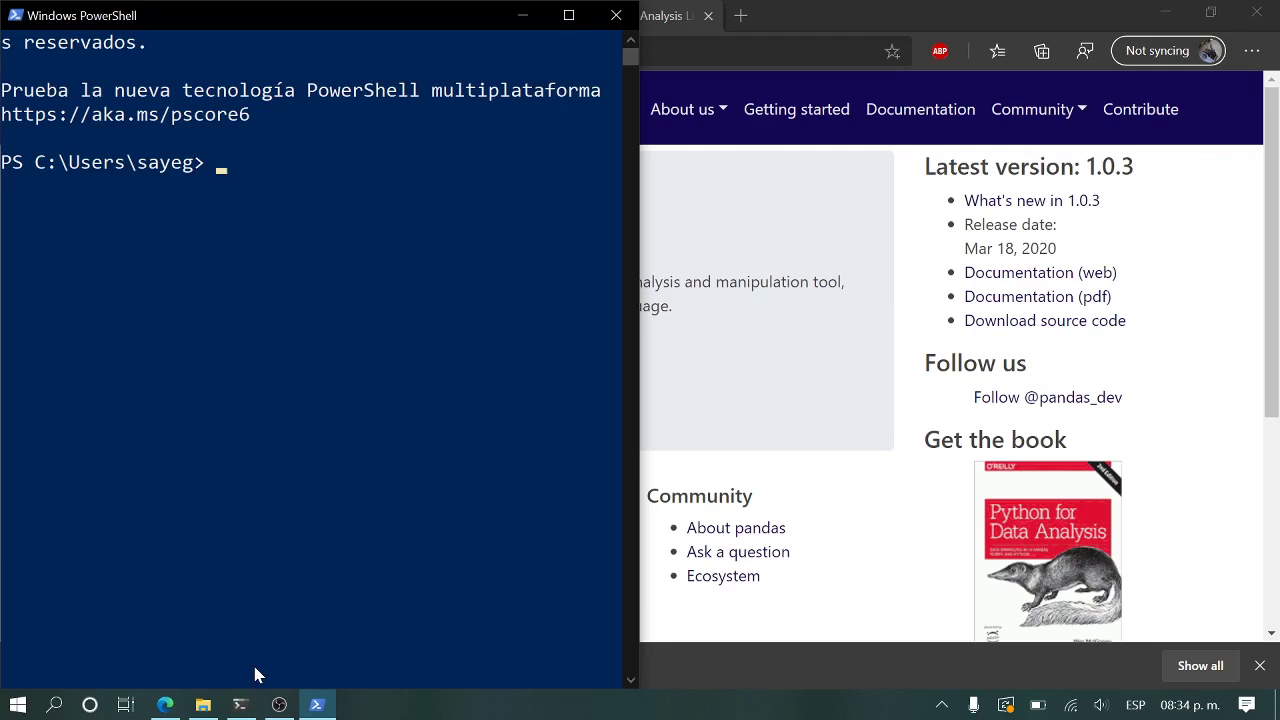
# Switch to the Edge browser, open a new tab and bring up the practica1 spreadsheet.
pyautogui.click(754, 22)
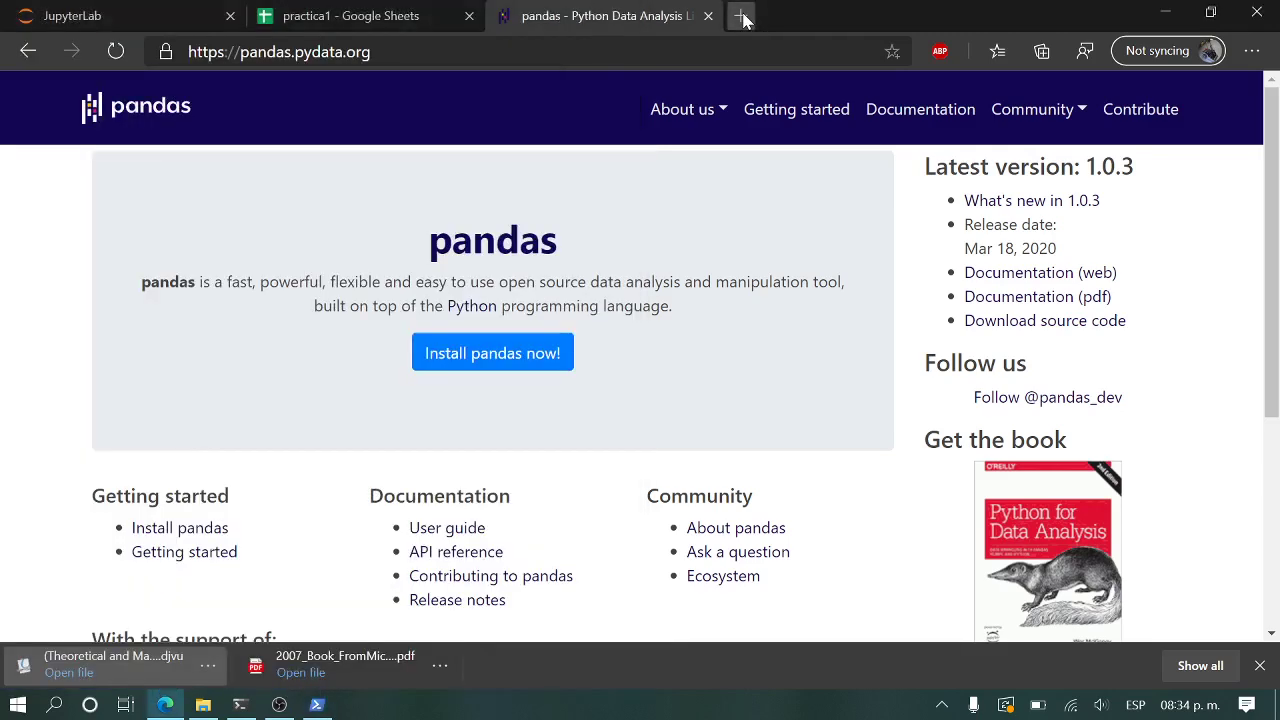
pyautogui.click(742, 16)
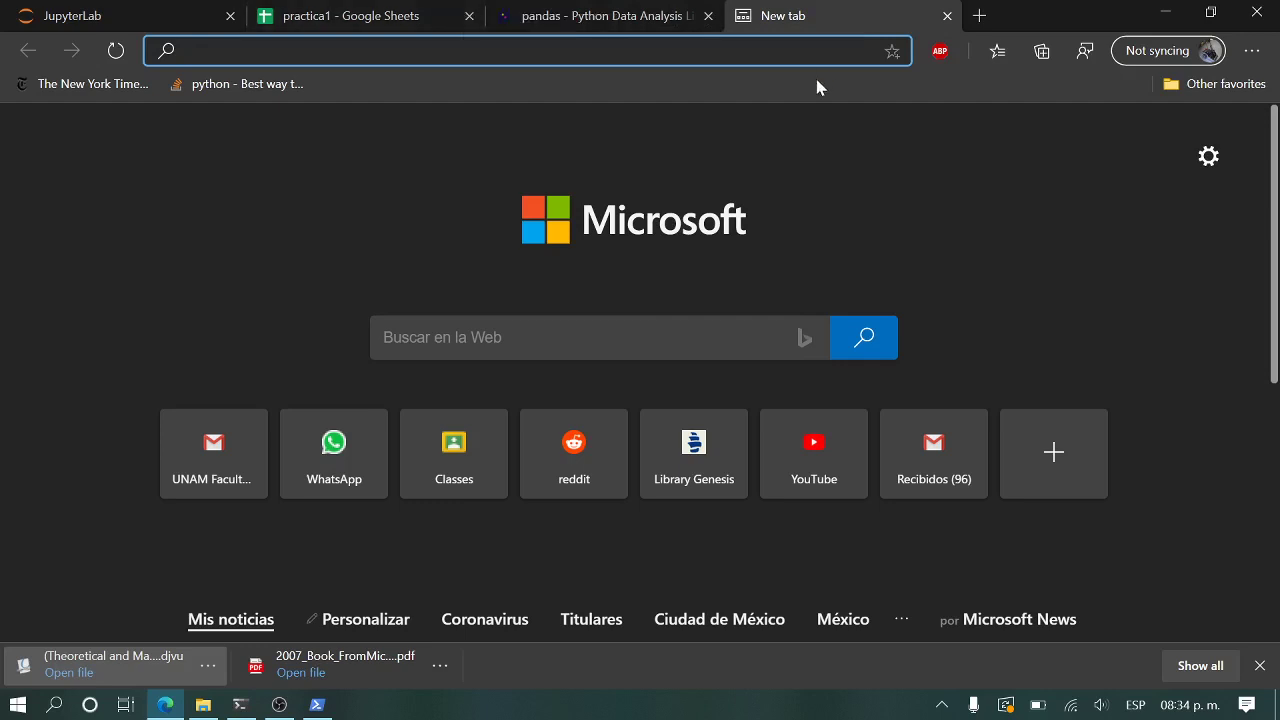
pyautogui.click(977, 16)
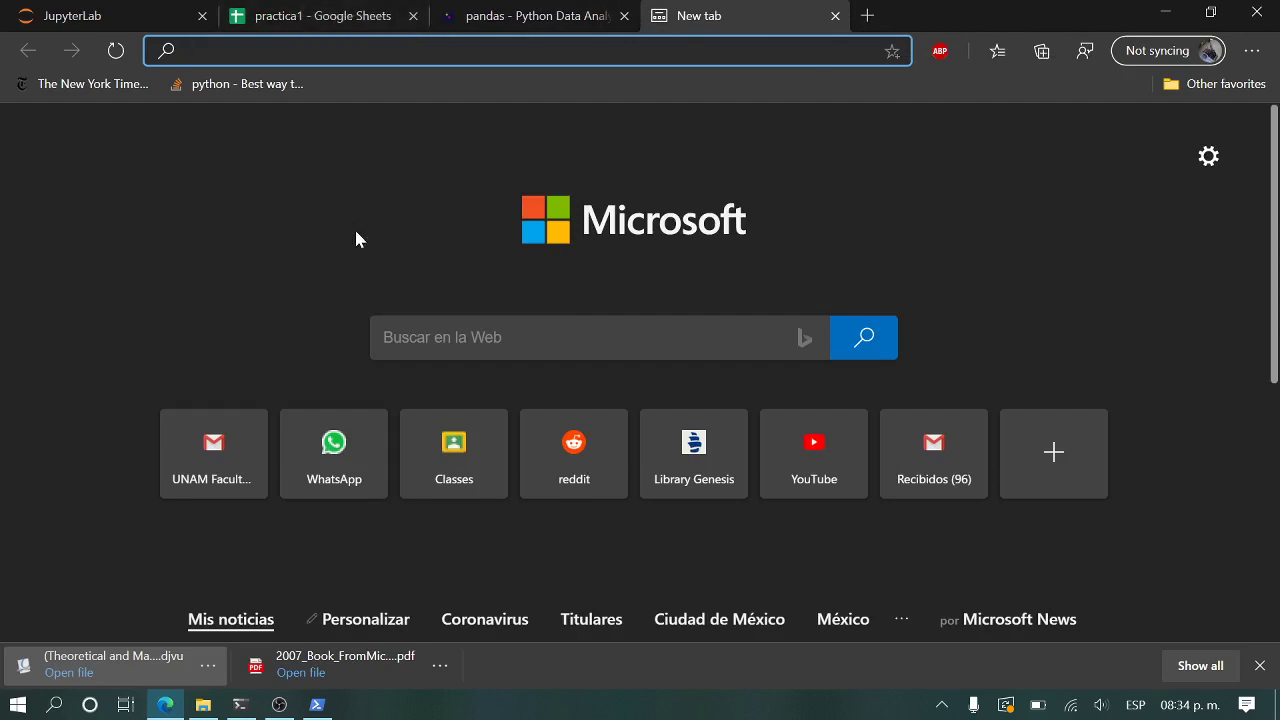
pyautogui.click(402, 20)
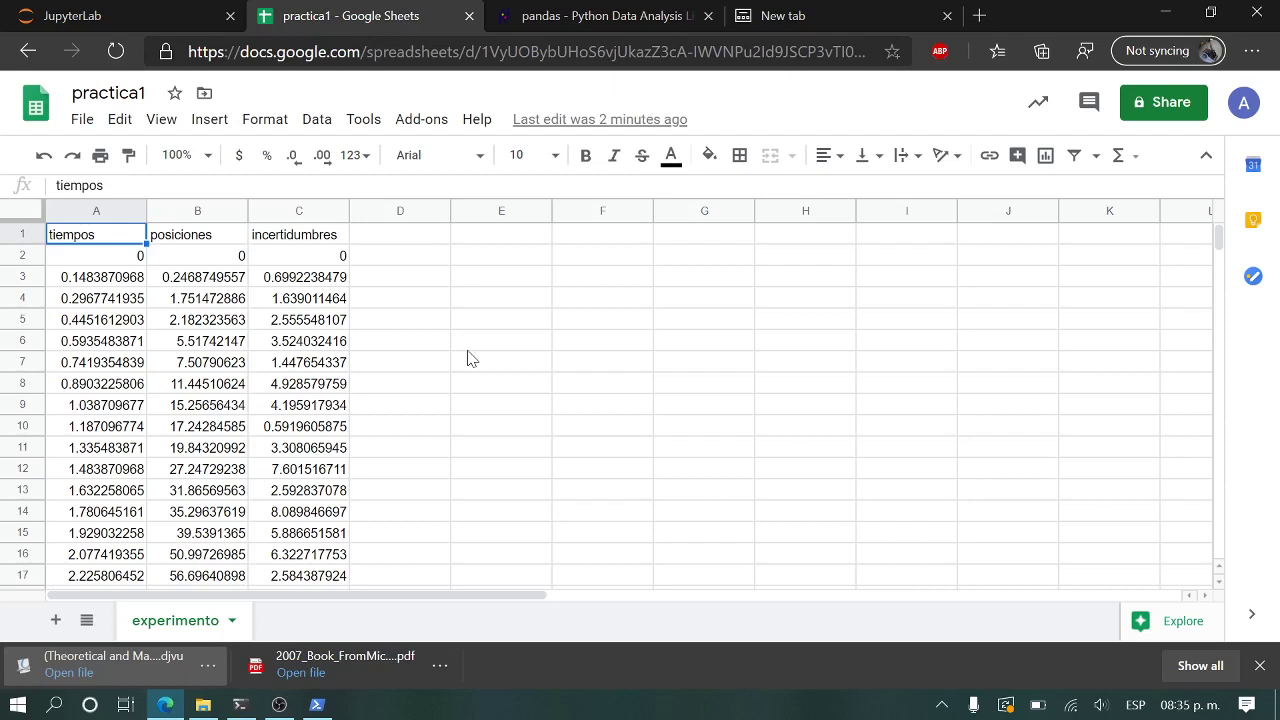
# Re-enter the header tiempos in cell A1.
pyautogui.write('i')
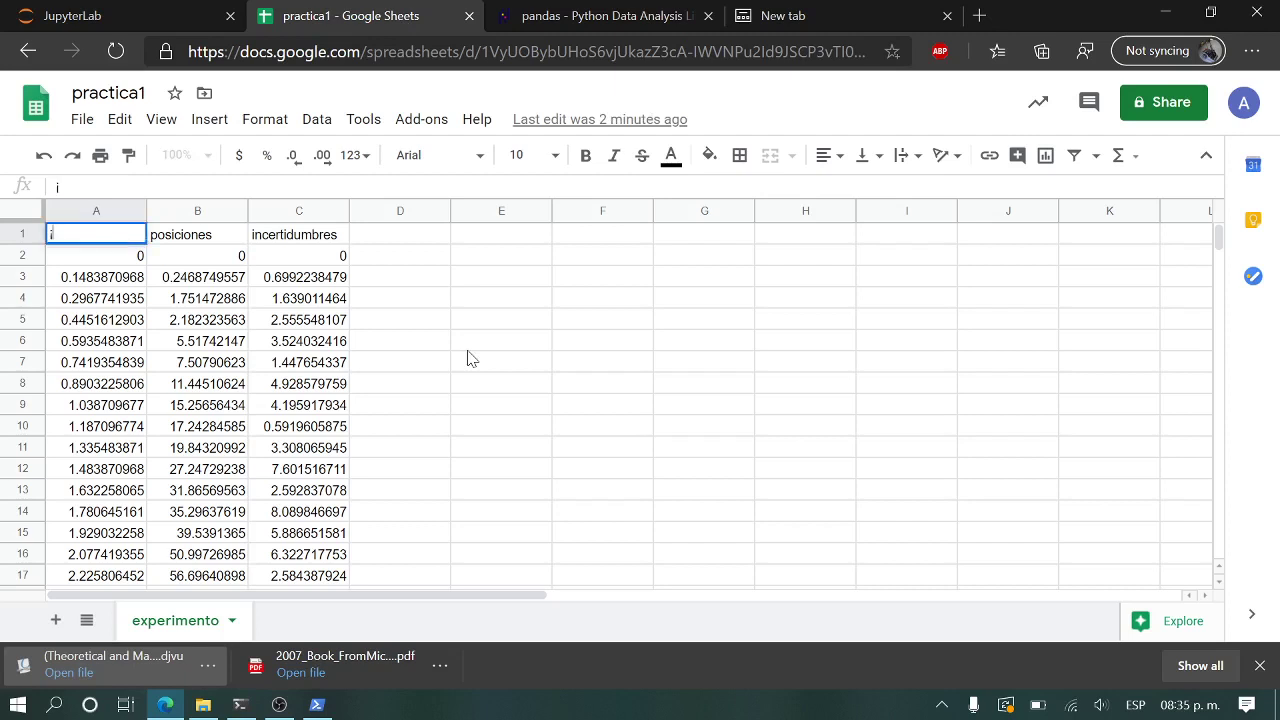
pyautogui.press('BackSpace')
pyautogui.write('tiempos')
pyautogui.press('Return')
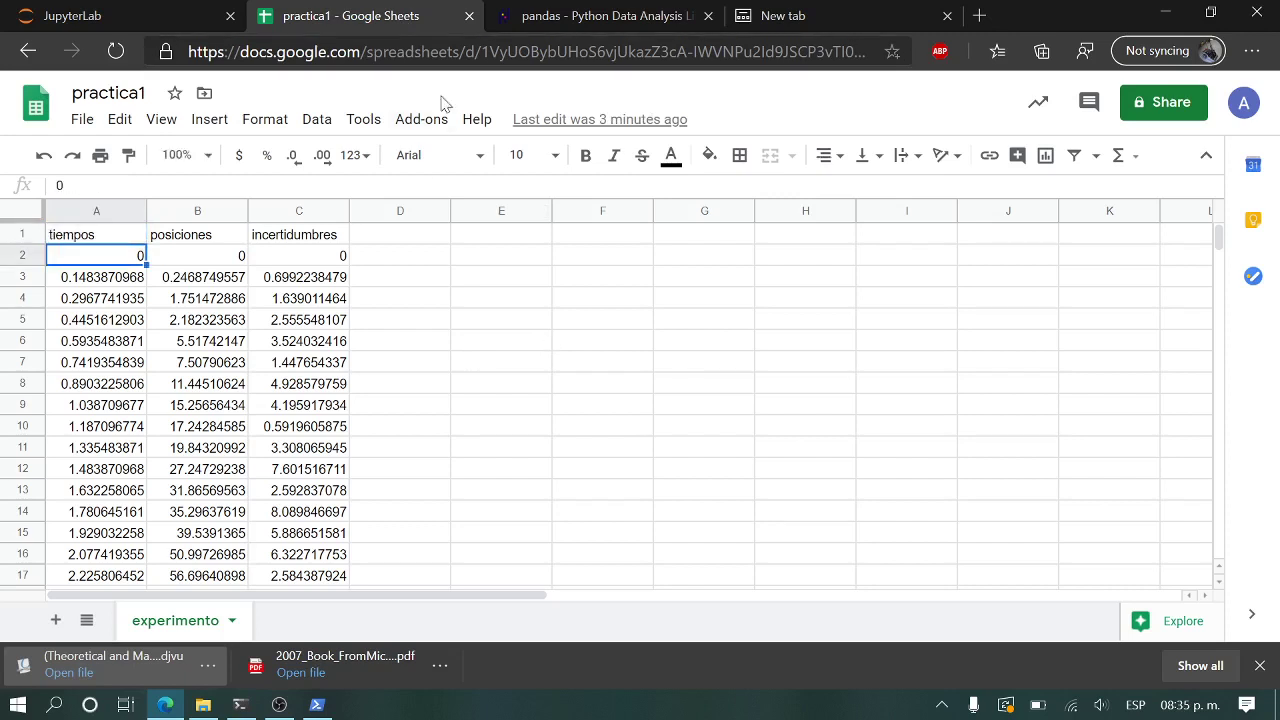
# Zoom the spreadsheet page in to 150%.
pyautogui.click(421, 256)
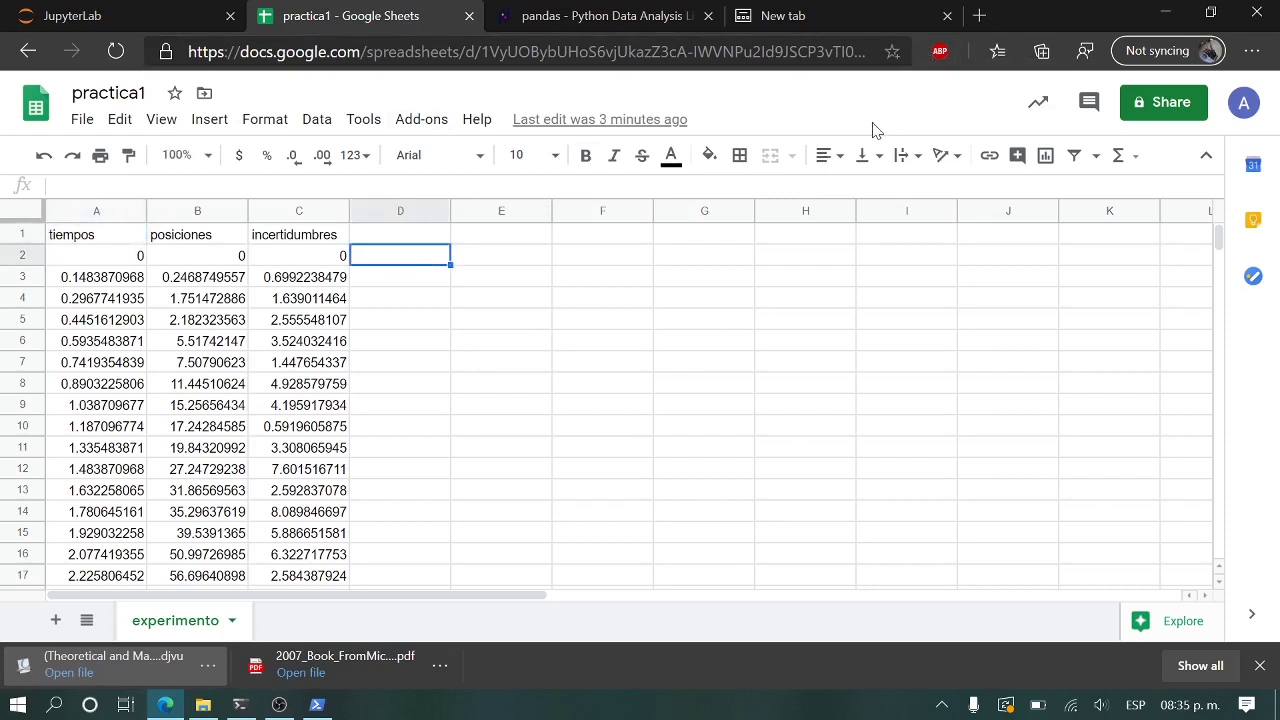
pyautogui.write('i')
pyautogui.hotkey('alt', 'shift')
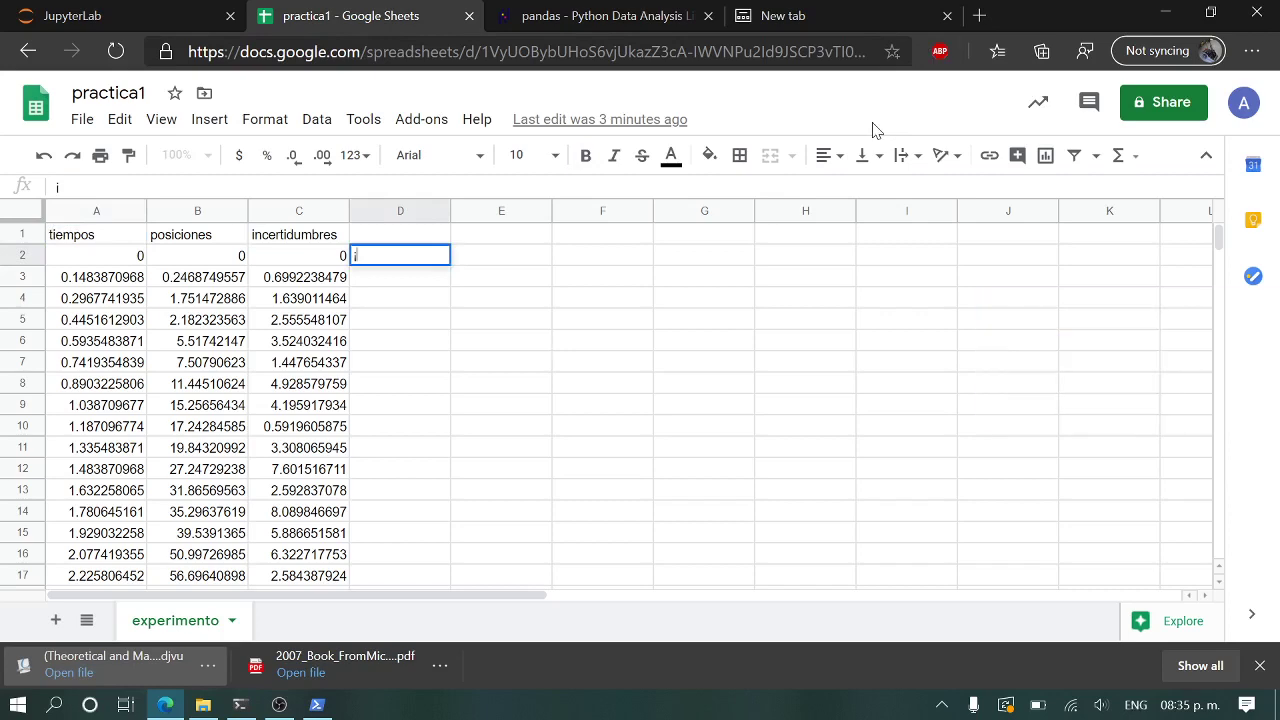
pyautogui.write('+')
pyautogui.hotkey('ctrl', '+')
pyautogui.hotkey('ctrl', '+')
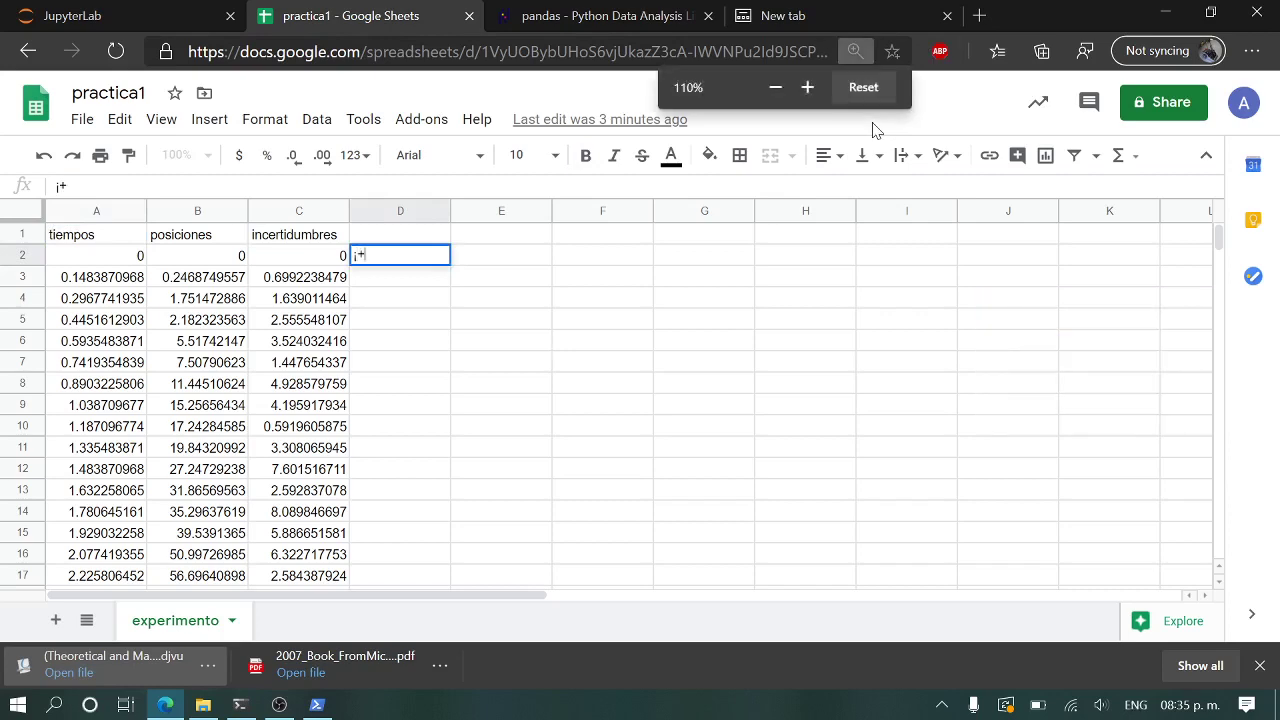
pyautogui.click(808, 88)
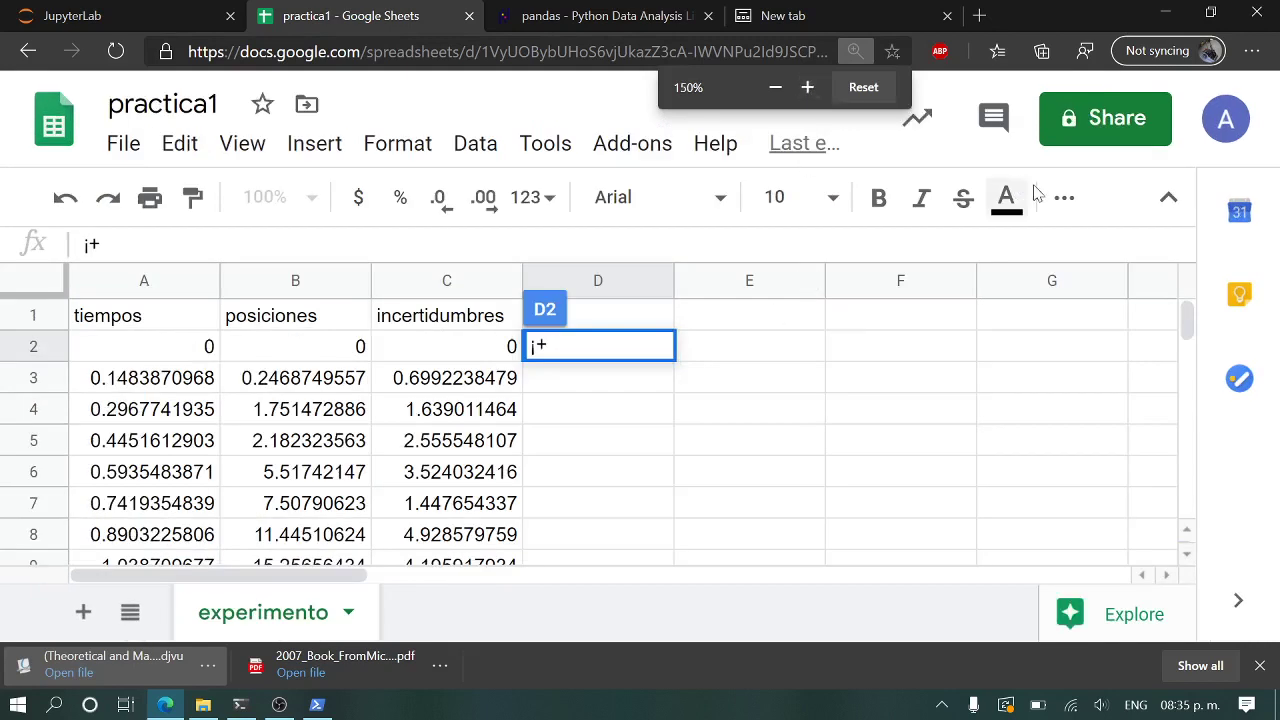
# Clear the stray characters from cell D2.
pyautogui.click(587, 382)
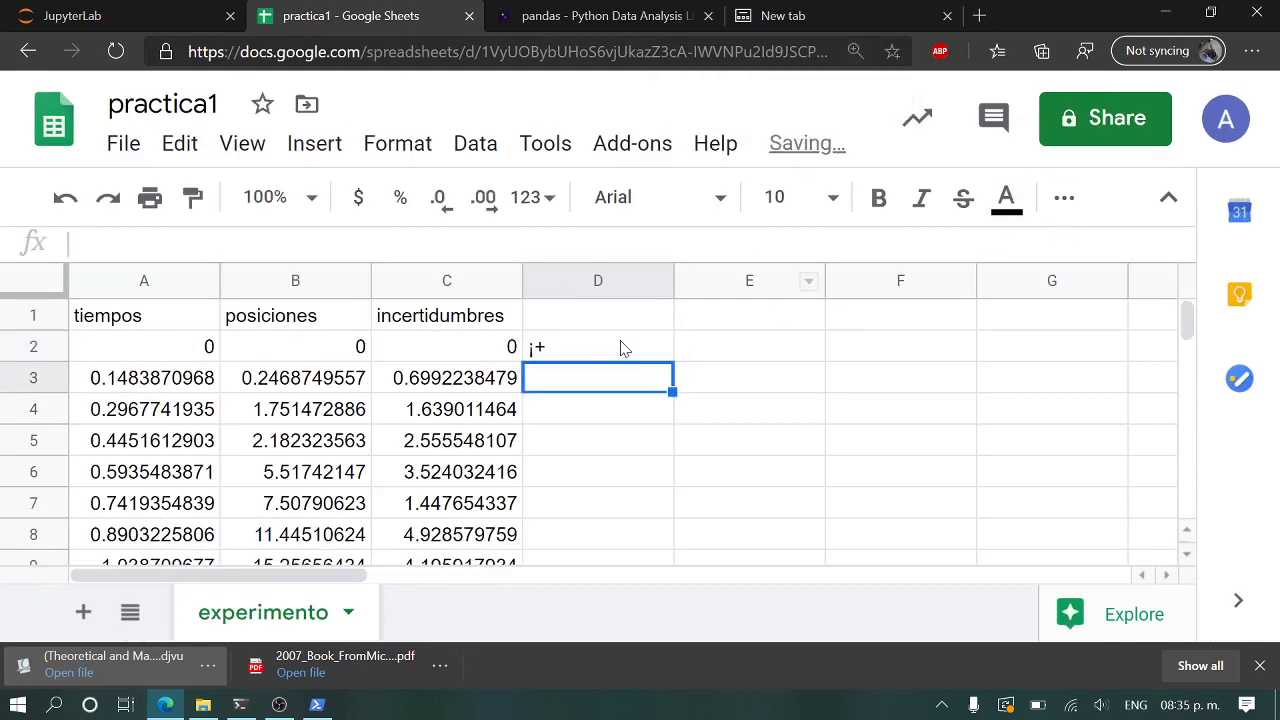
pyautogui.click(623, 346)
pyautogui.press('Delete')
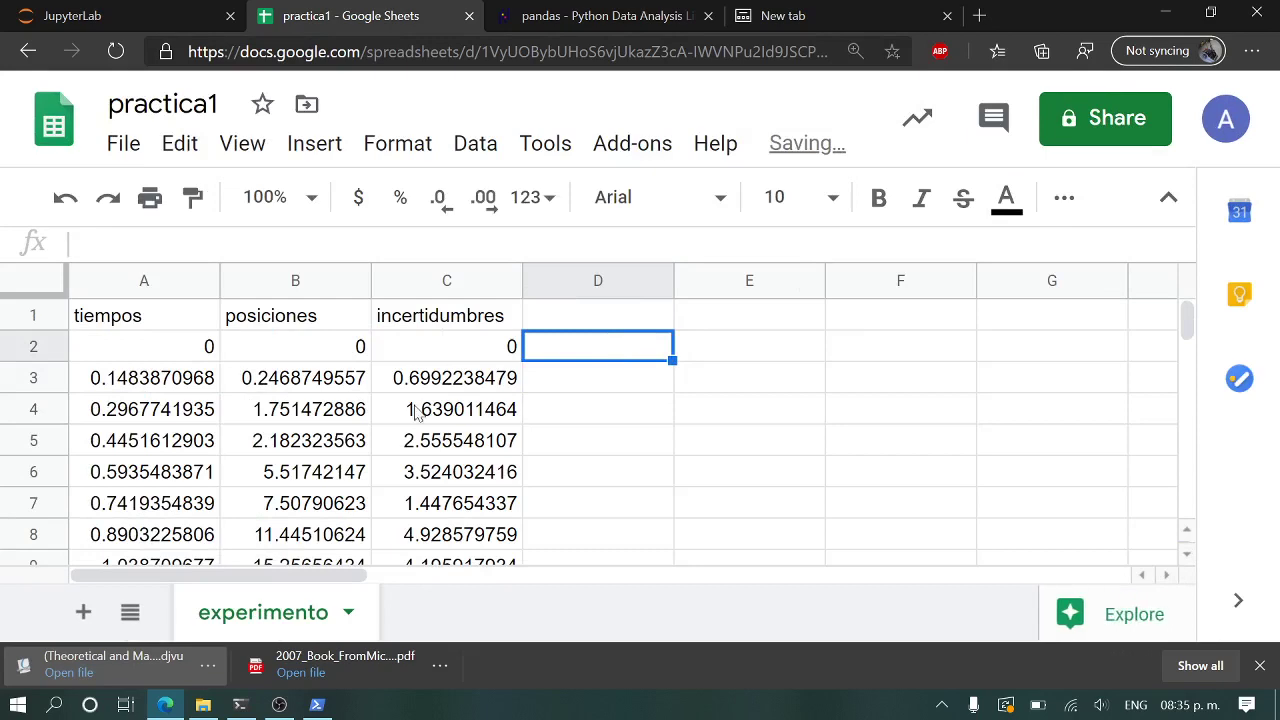
# Look through the tiempos, posiciones and incertidumbres columns and select the incertidumbres header.
pyautogui.scroll(-5, 280, 413)
pyautogui.scroll(-9, 280, 413)
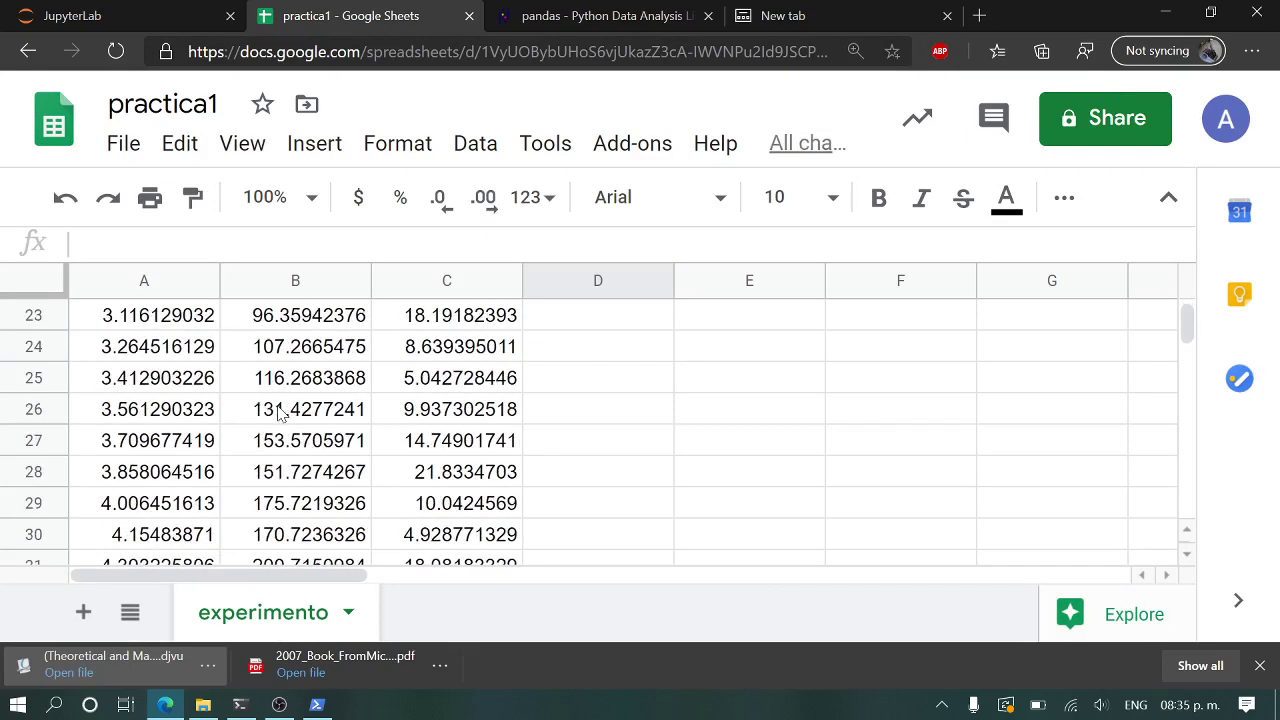
pyautogui.scroll(12, 280, 413)
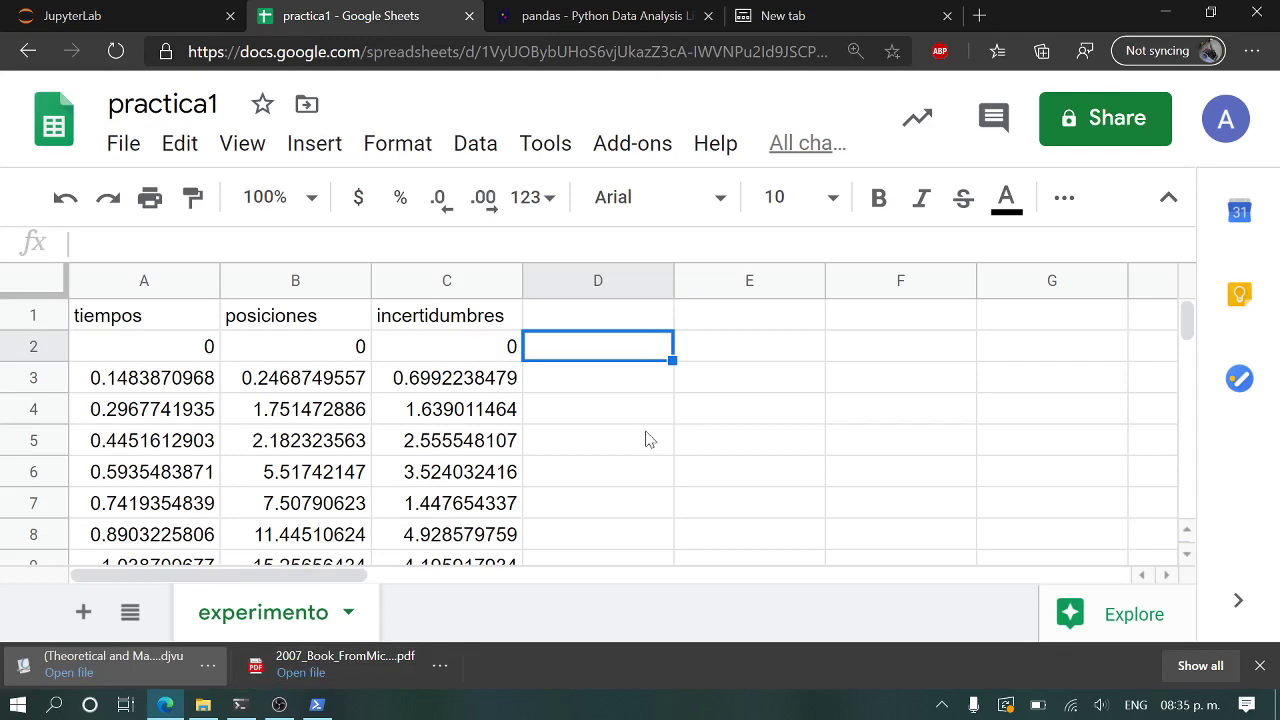
pyautogui.scroll(-3, 645, 440)
pyautogui.scroll(3, 645, 440)
pyautogui.click(476, 324)
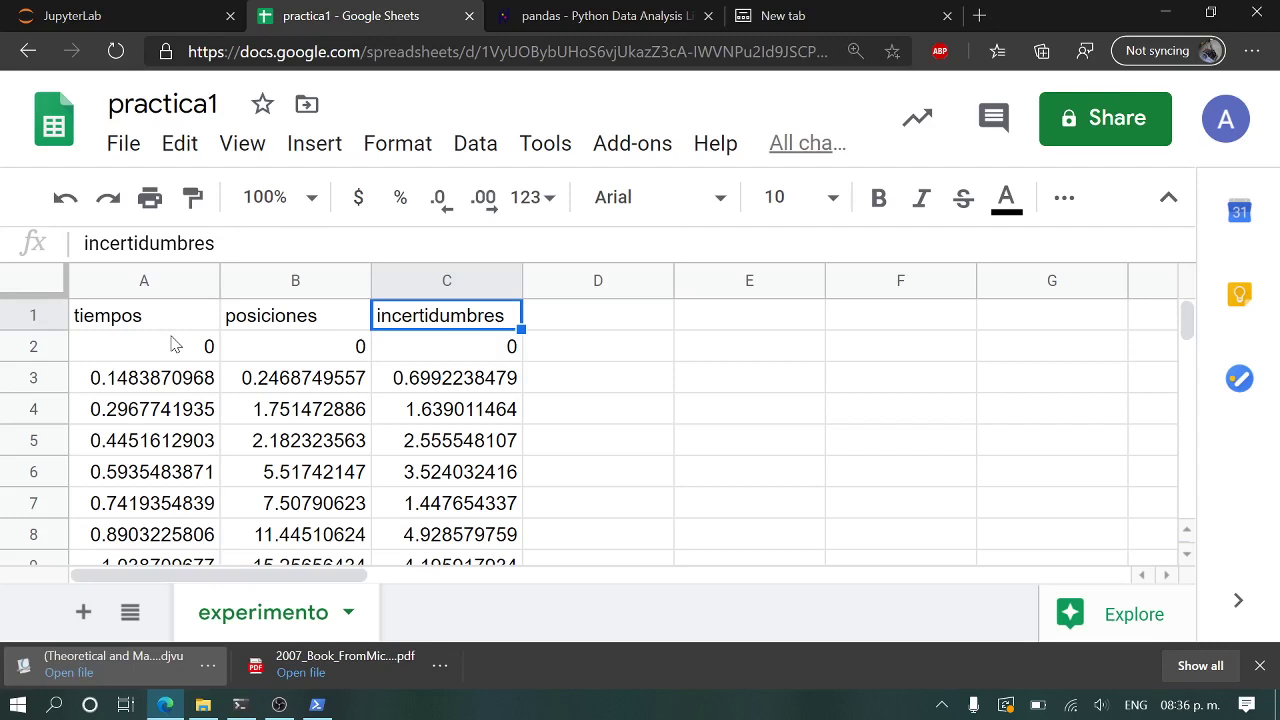
# Open the pandas website, enlarge the page and look over its home page sections.
pyautogui.click(600, 16)
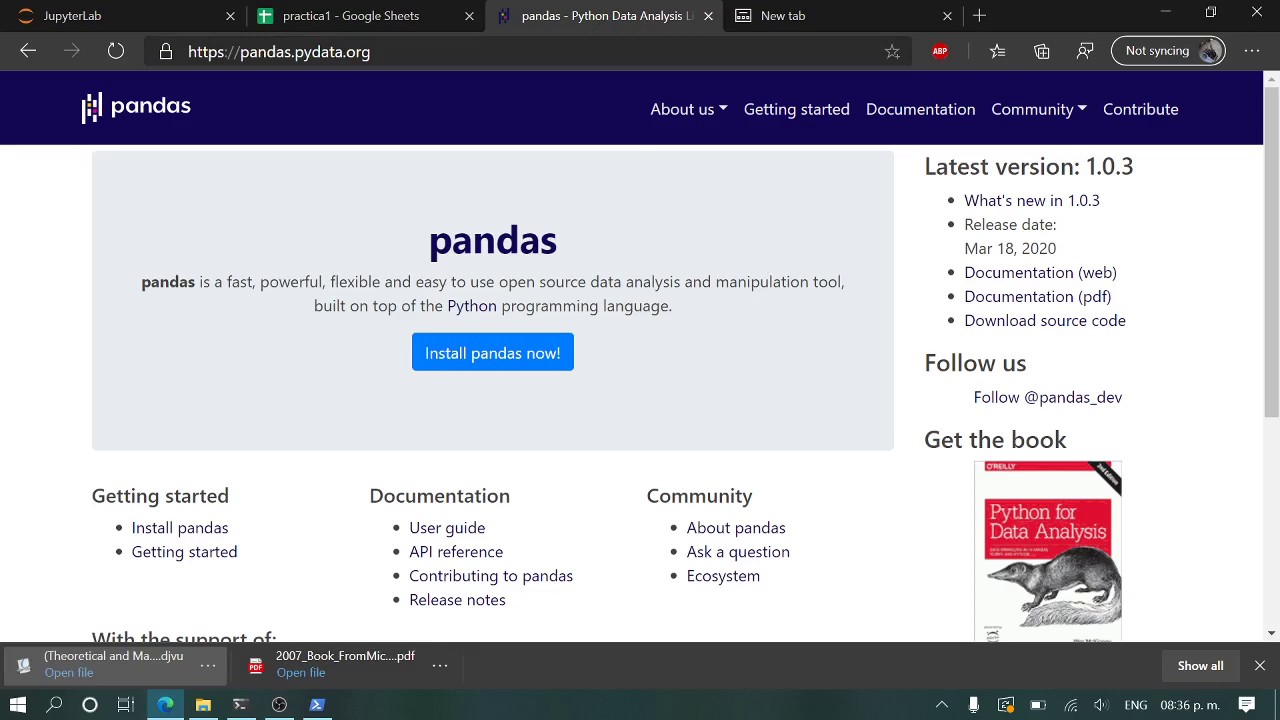
pyautogui.hotkey('ctrl', '+')
pyautogui.hotkey('ctrl', '+')
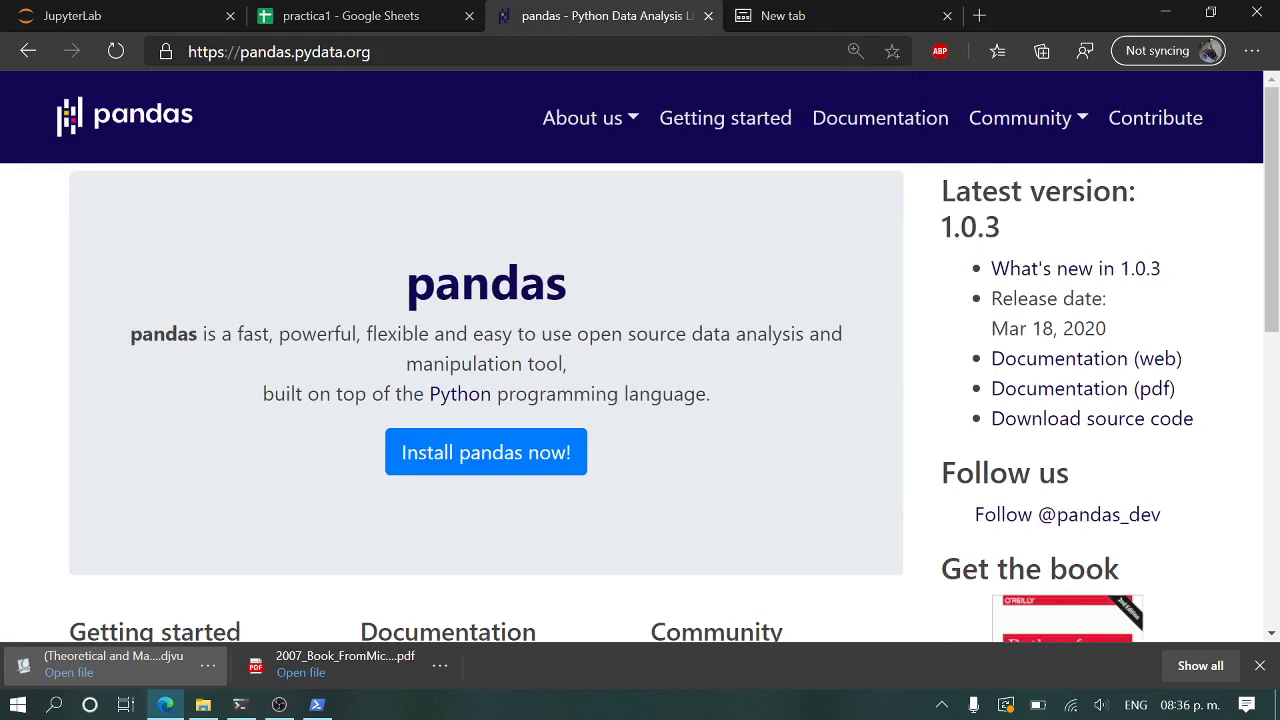
pyautogui.moveTo(402, 296); pyautogui.dragTo(598, 292)
pyautogui.click(597, 293)
pyautogui.scroll(-3, 598, 293)
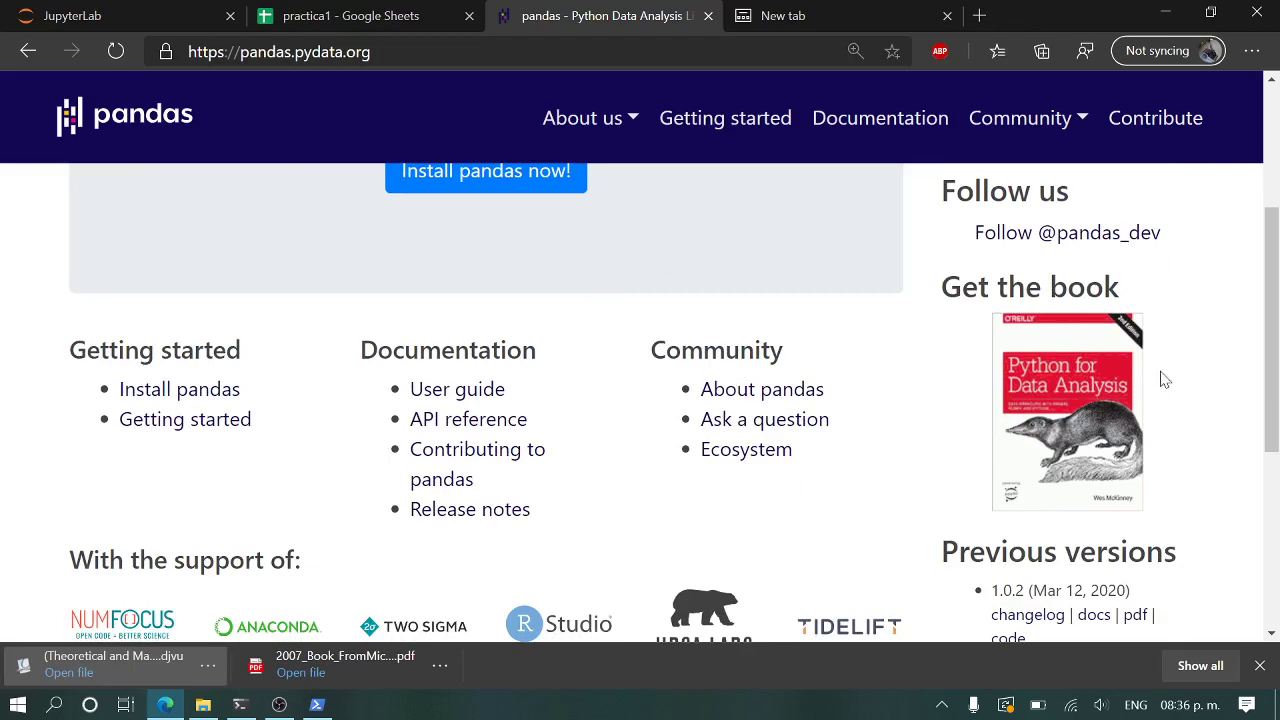
pyautogui.scroll(4, 724, 382)
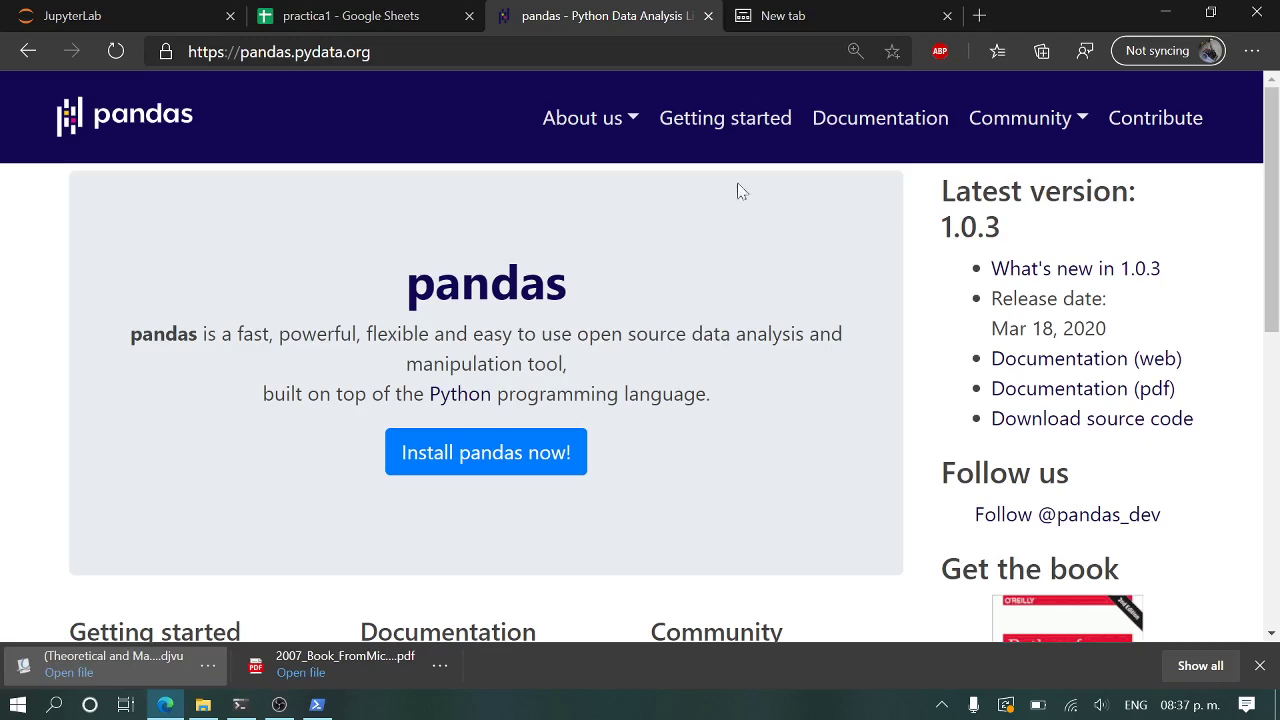
# Return to the practica1 spreadsheet and check its data down to the last filled row.
pyautogui.click(285, 14)
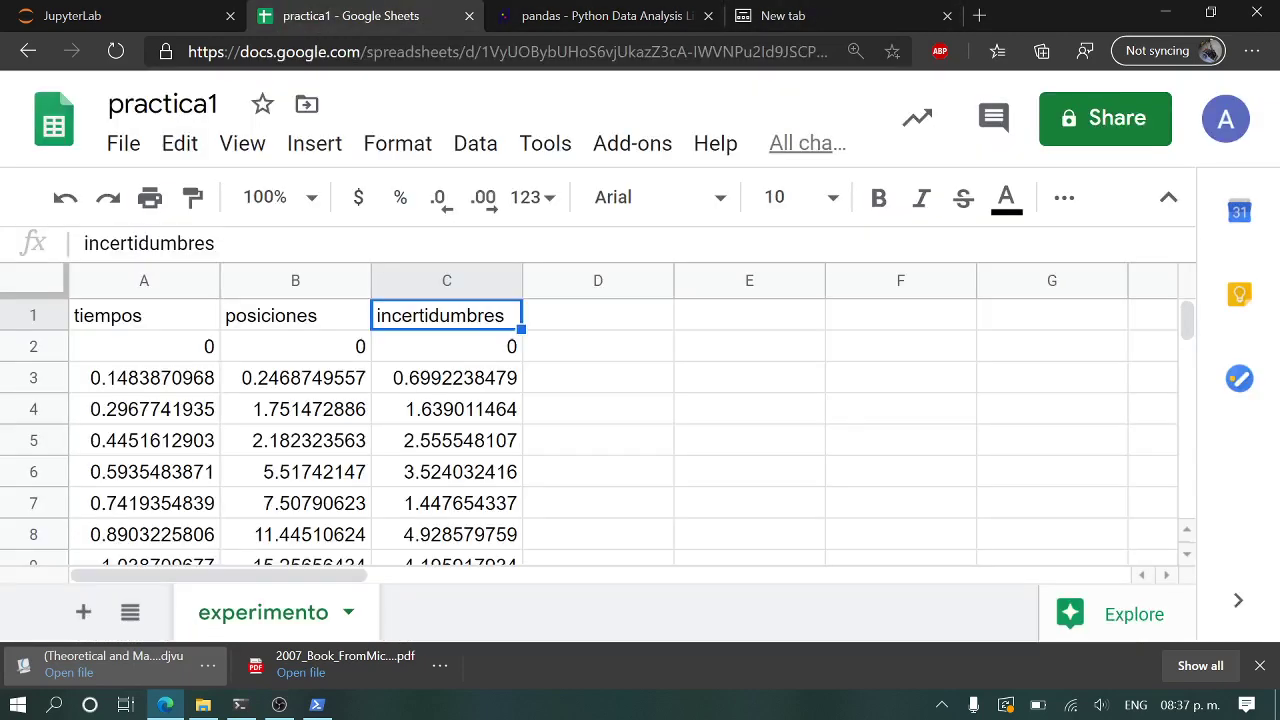
pyautogui.scroll(-10, 300, 500)
pyautogui.scroll(1, 300, 500)
pyautogui.scroll(1, 300, 500)
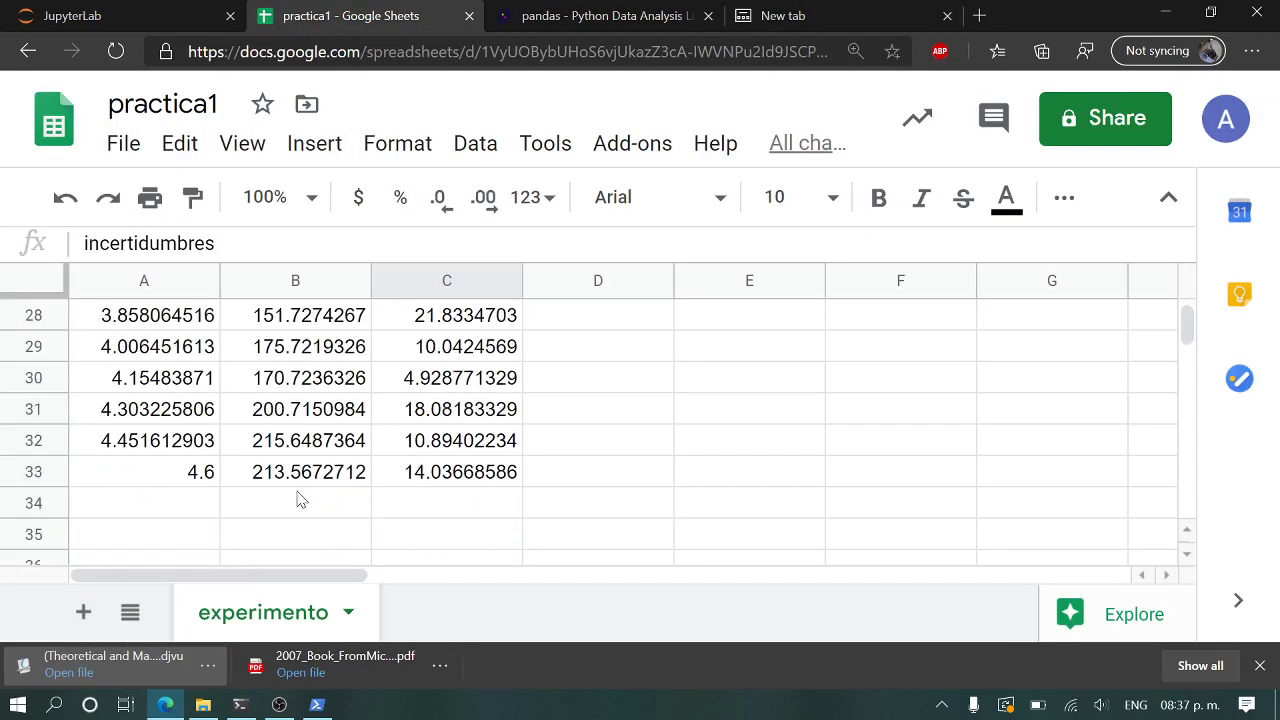
pyautogui.scroll(9, 300, 500)
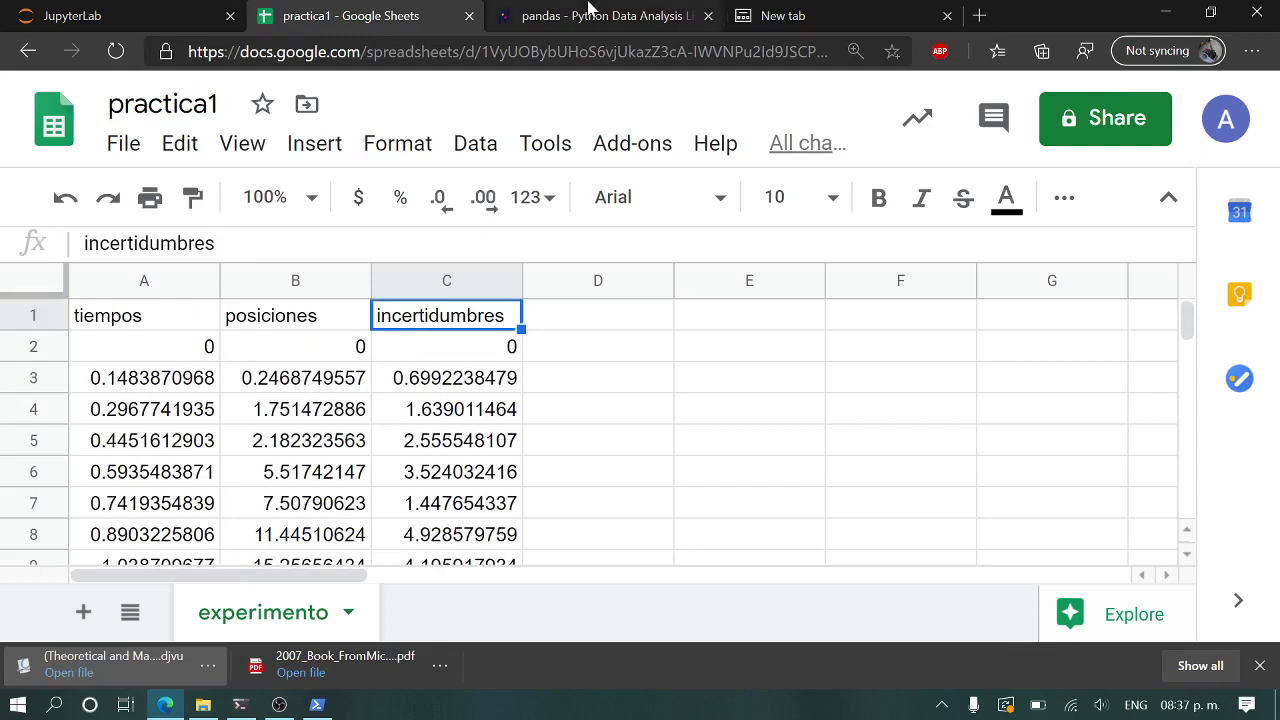
# Revisit the pandas home page, switch to PowerShell and run pip install pandas.
pyautogui.click(590, 10)
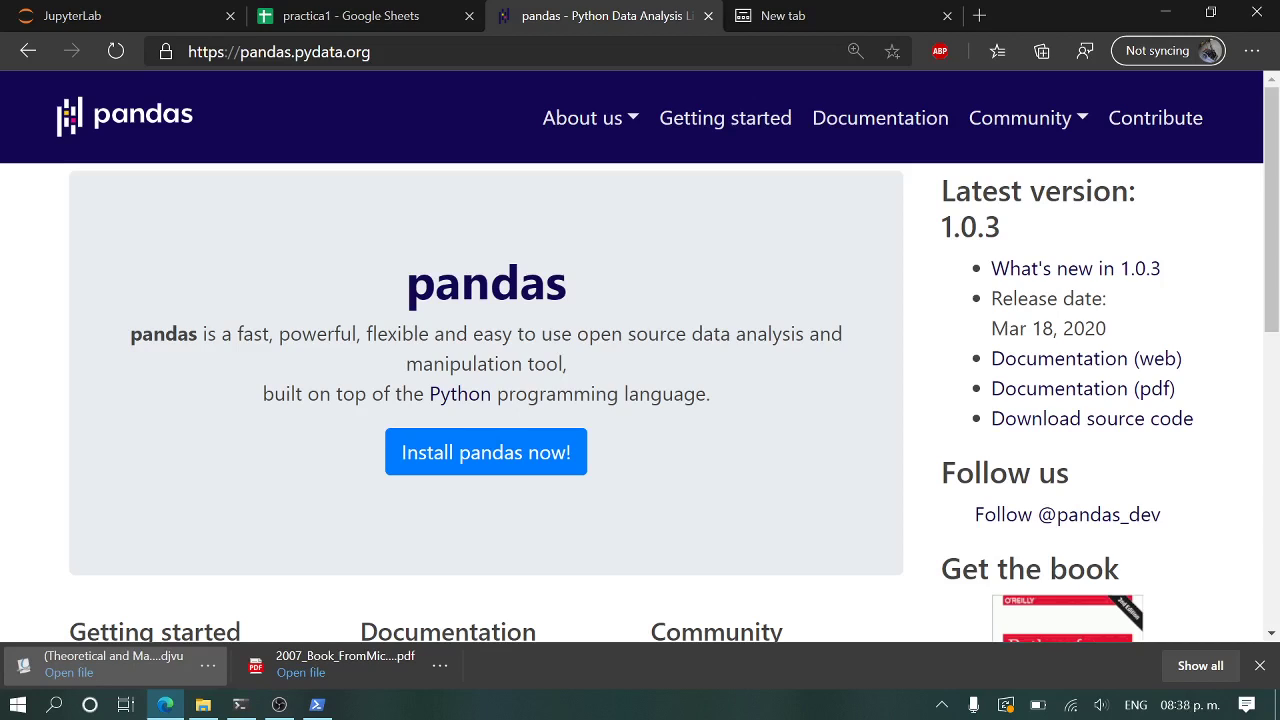
pyautogui.doubleClick(576, 302)
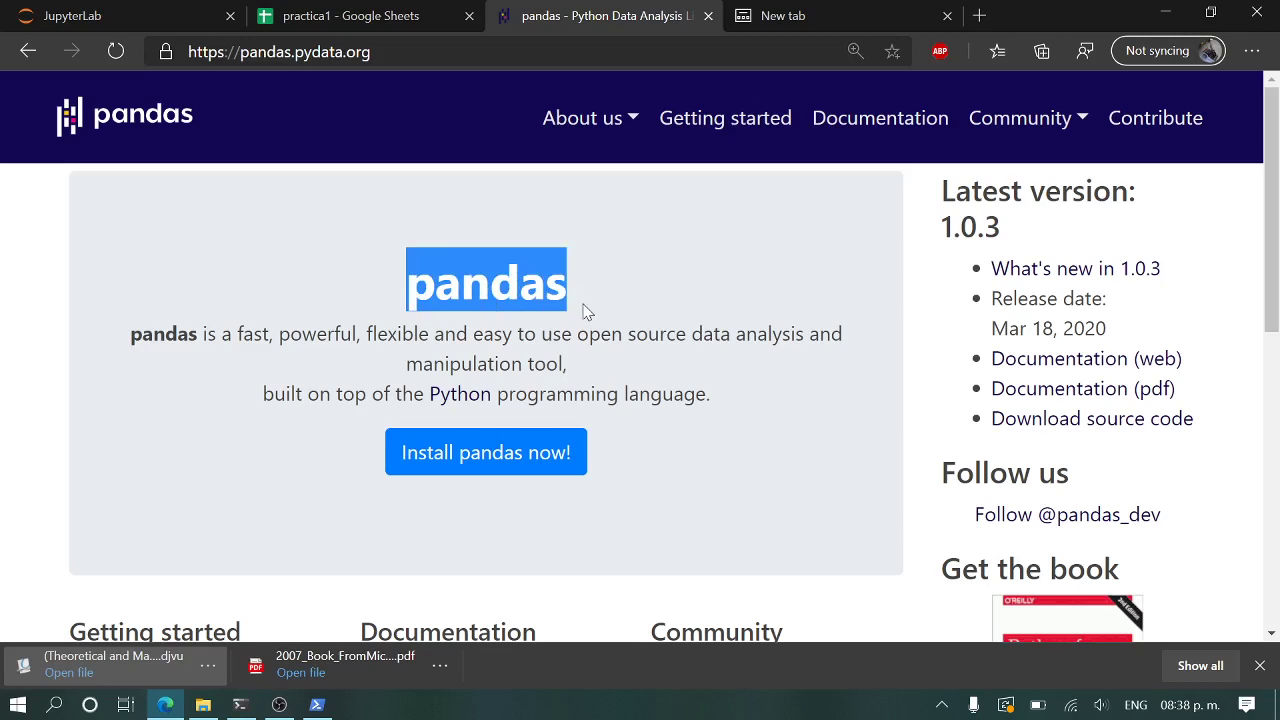
pyautogui.click(321, 707)
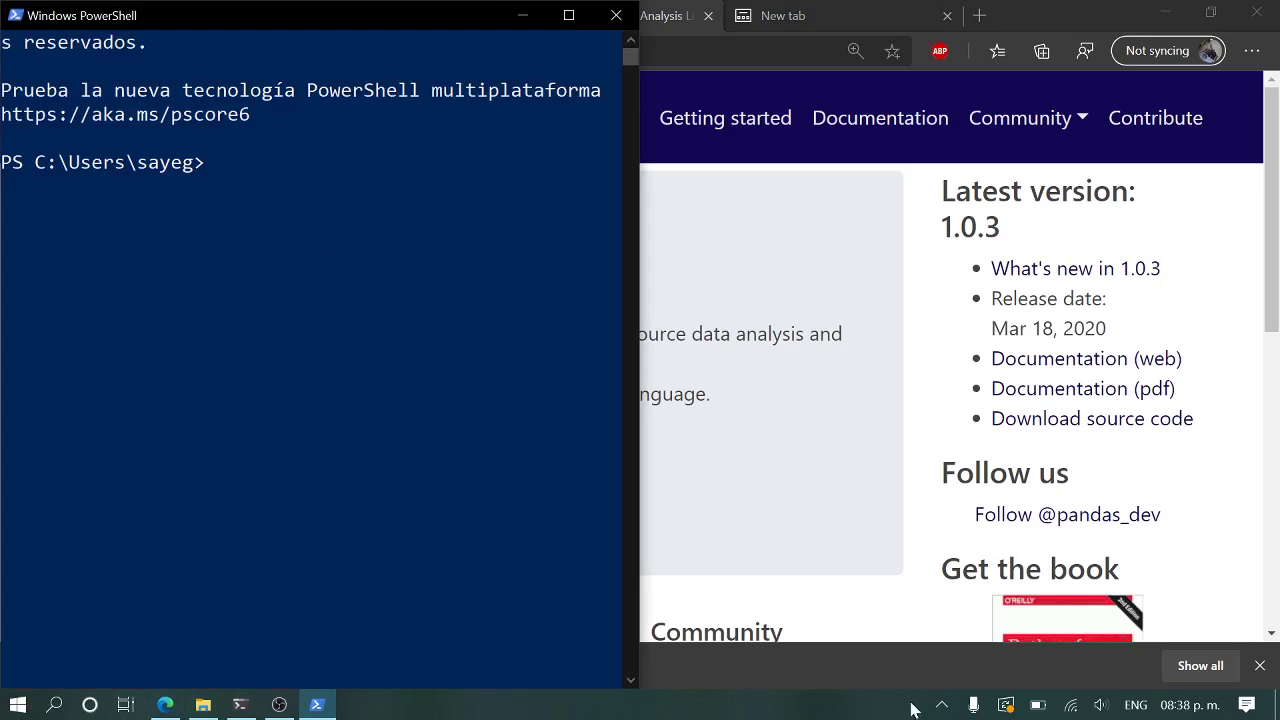
pyautogui.click(942, 705)
pyautogui.click(942, 705)
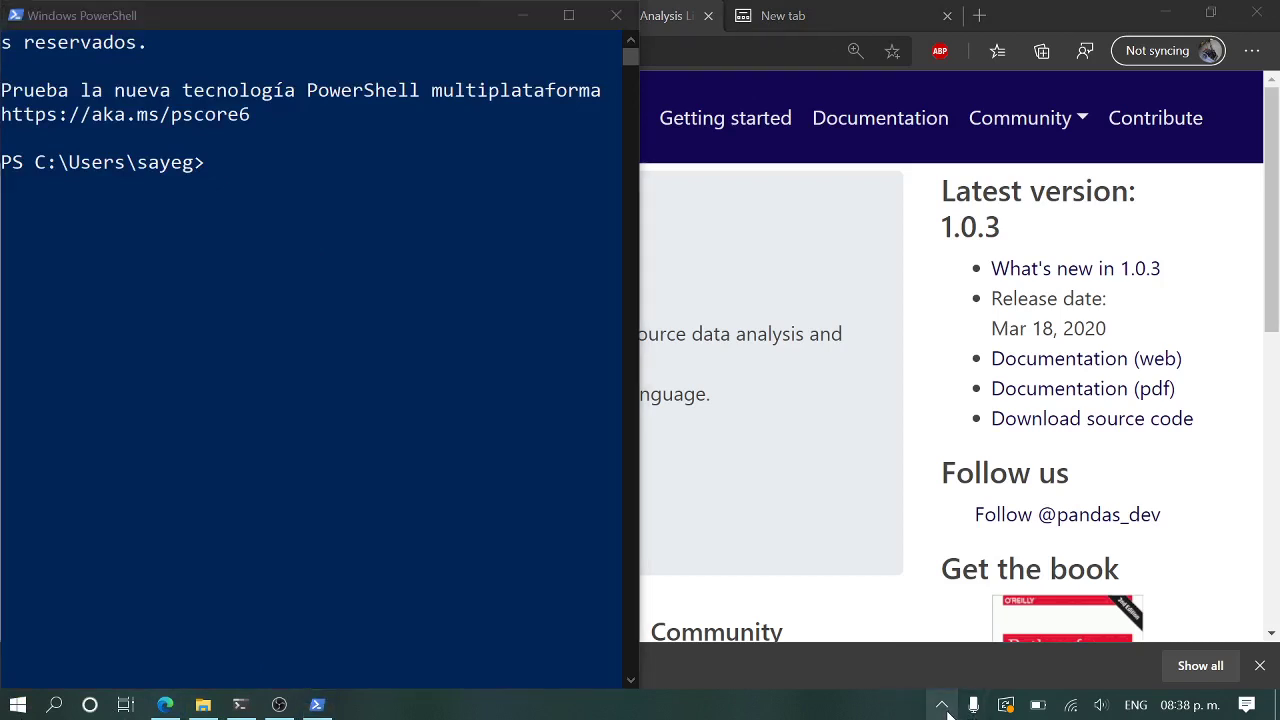
pyautogui.click(420, 390)
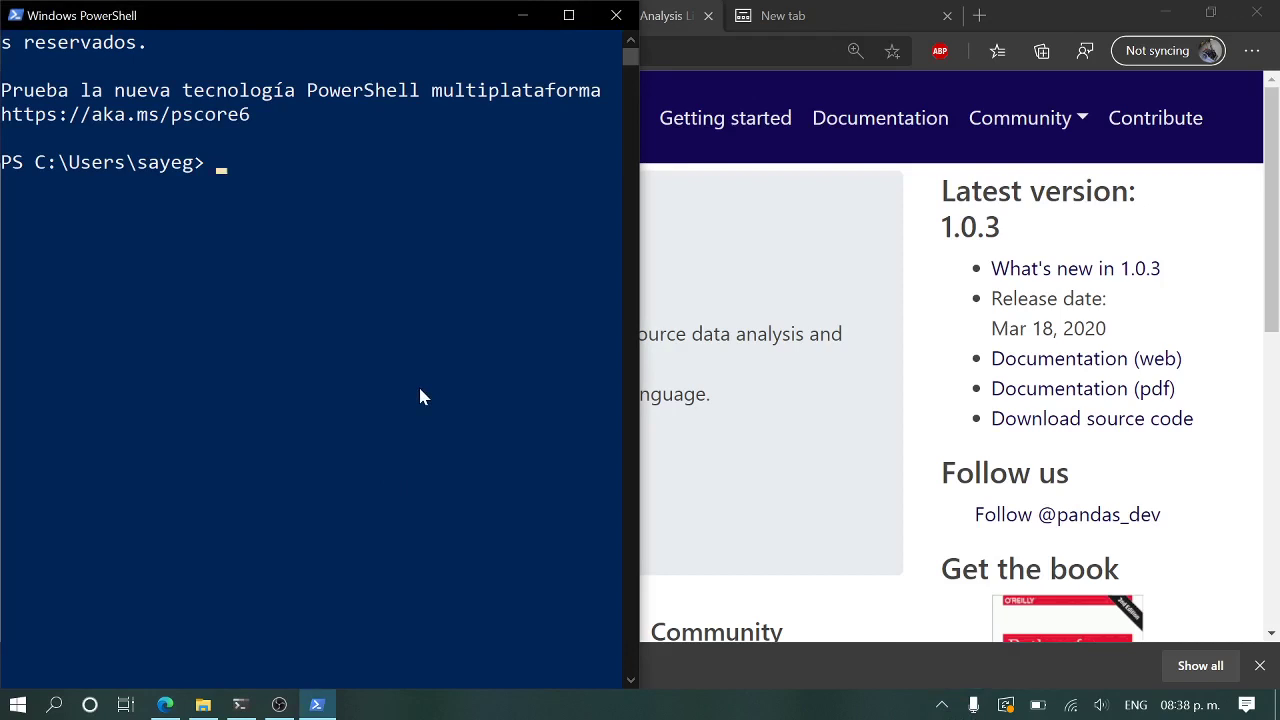
pyautogui.write('pip install pandas')
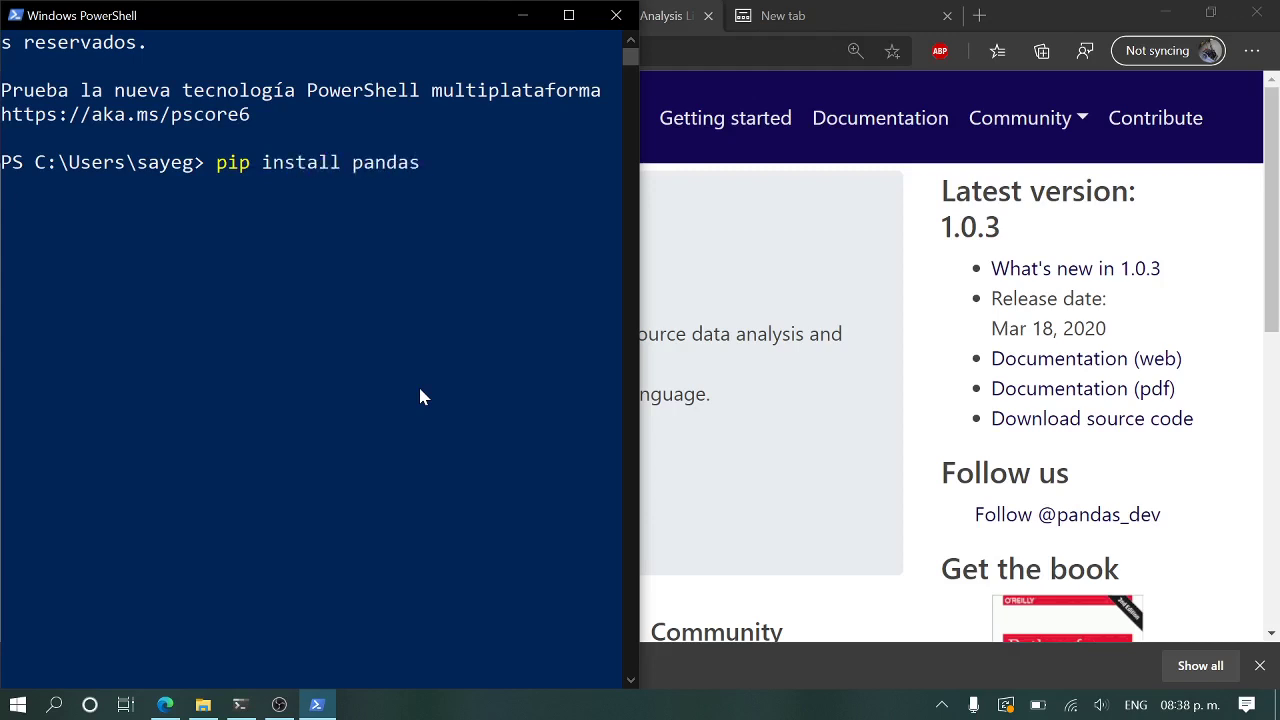
pyautogui.press('Return')
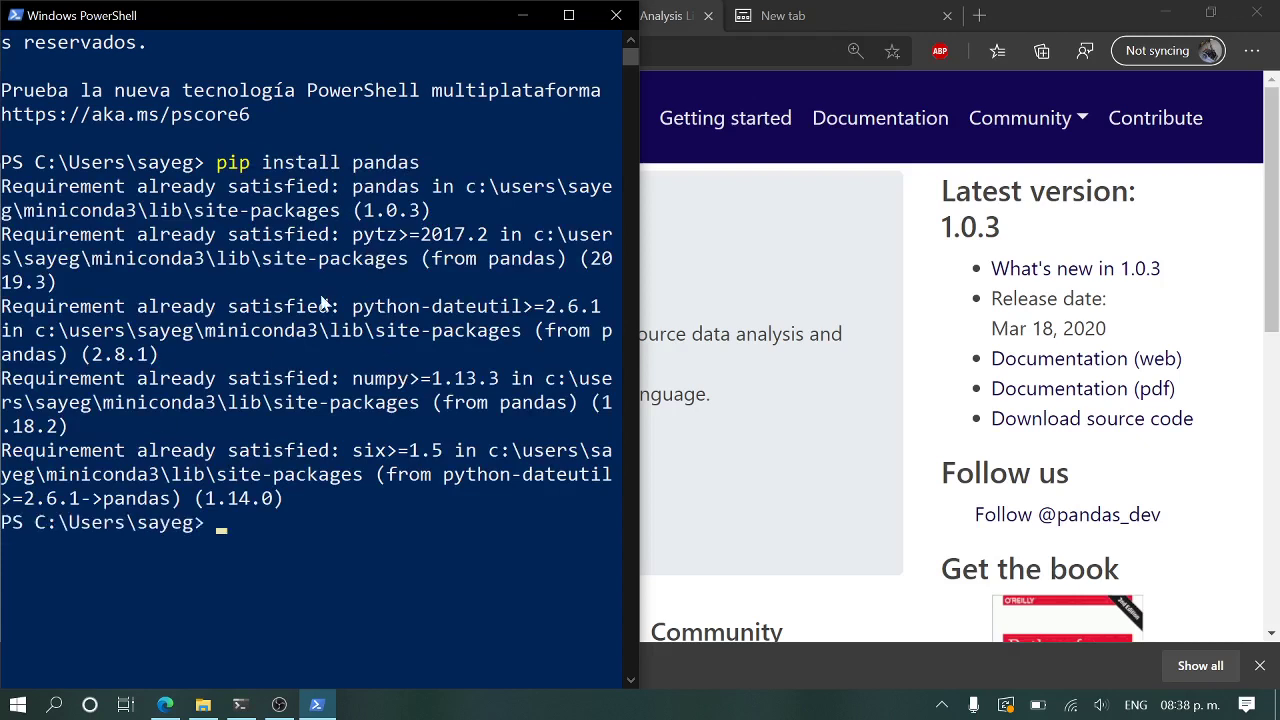
# Examine pip's output for the pandas requirement, highlighting its status text and clearing the selection.
pyautogui.moveTo(8, 188); pyautogui.dragTo(330, 196)
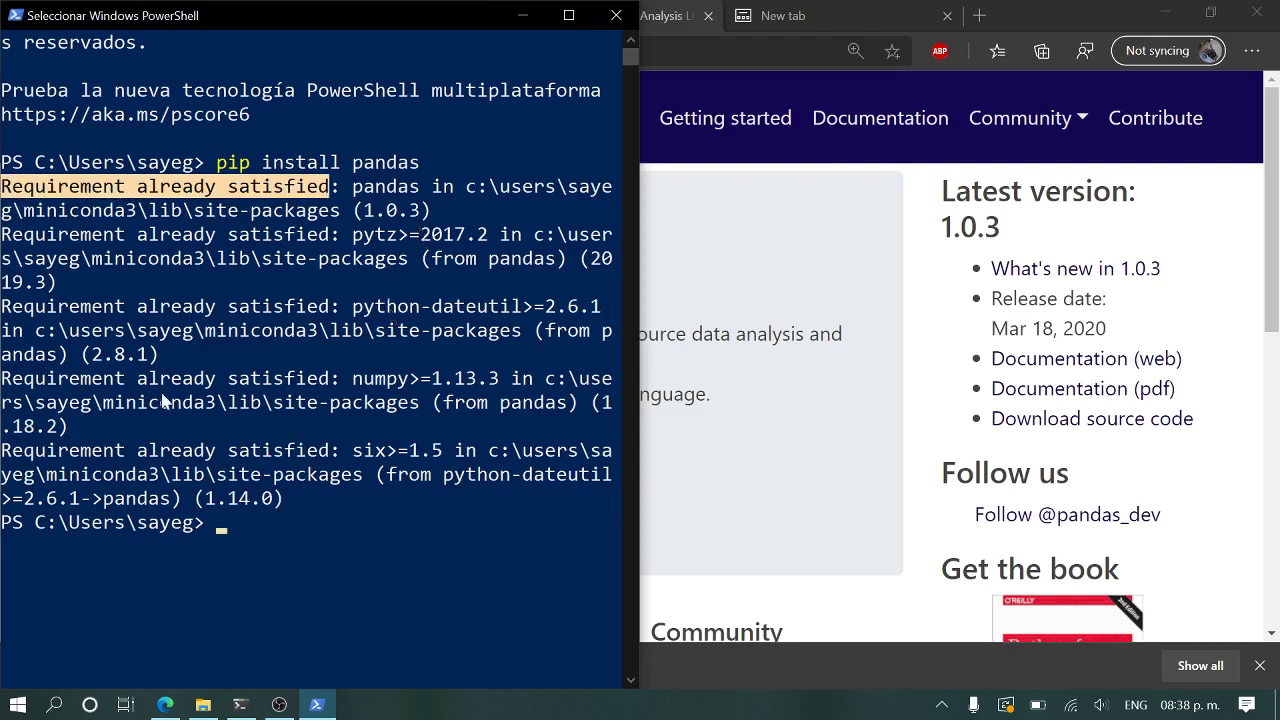
pyautogui.moveTo(203, 704)
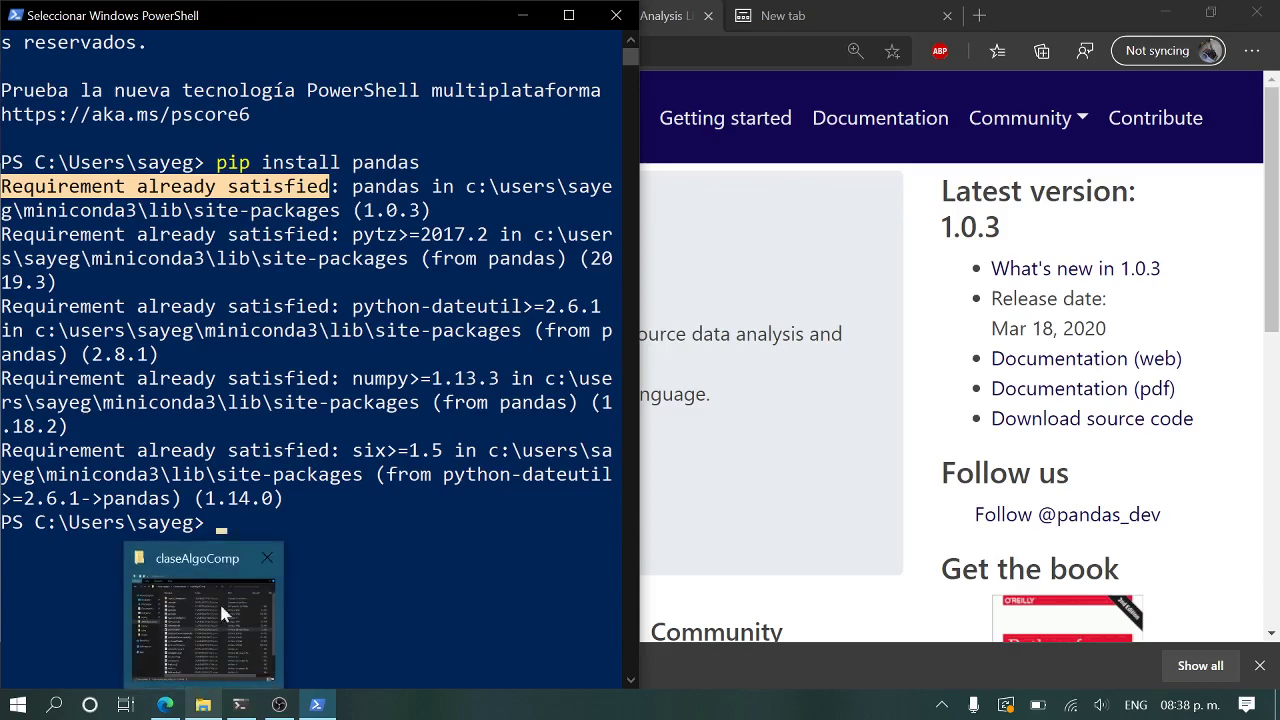
pyautogui.moveTo(220, 590)
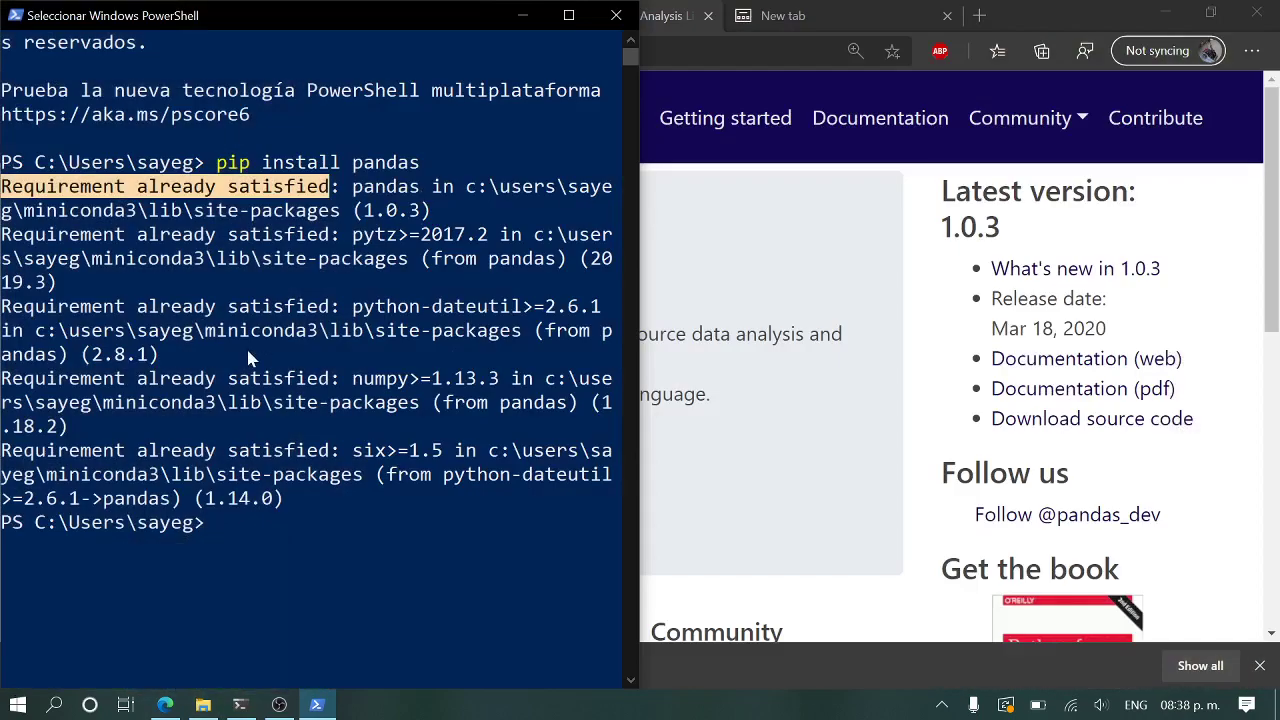
pyautogui.click(247, 352)
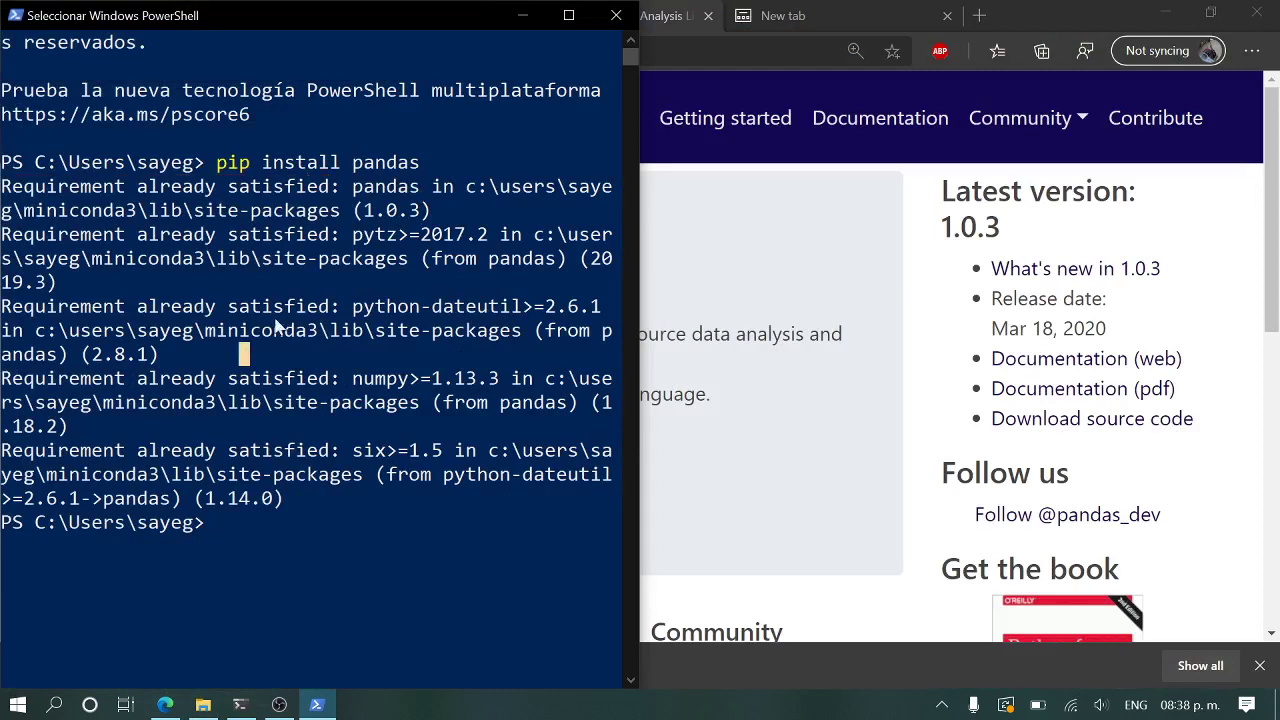
pyautogui.click(403, 545)
pyautogui.press('Escape')
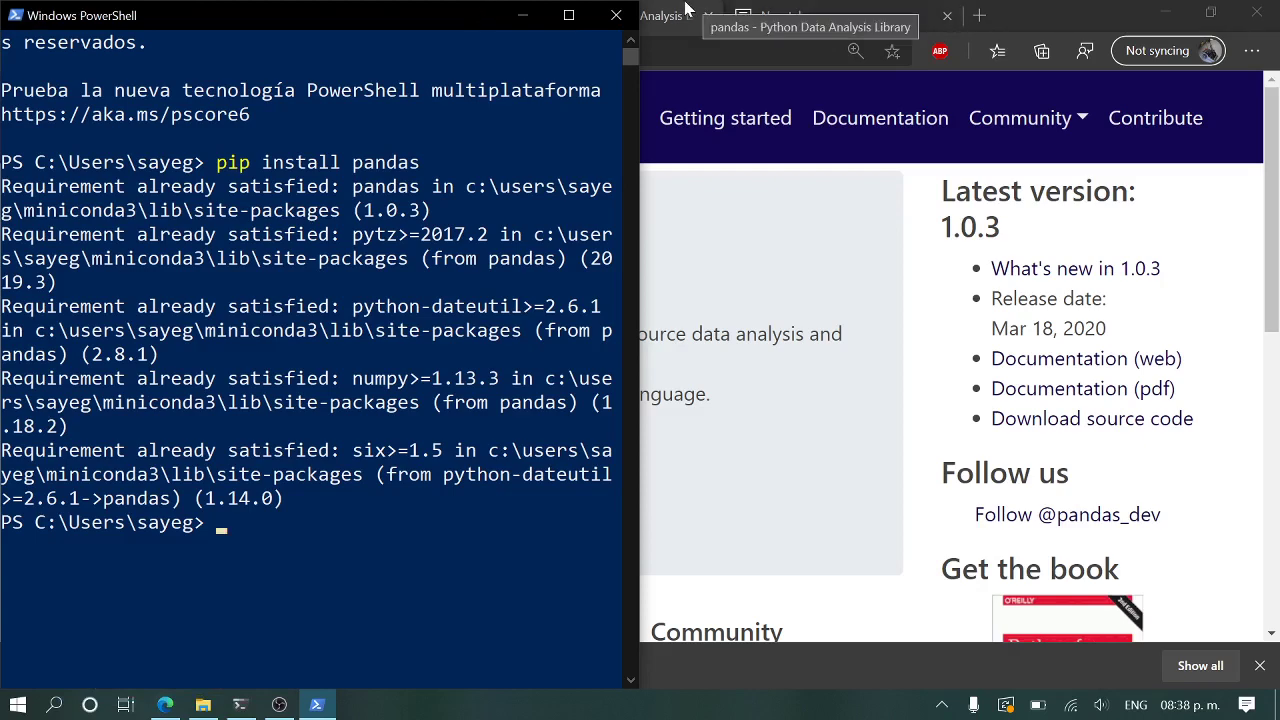
# Switch back to the Edge browser and show the practica1 spreadsheet.
pyautogui.click(684, 12)
pyautogui.click(381, 14)
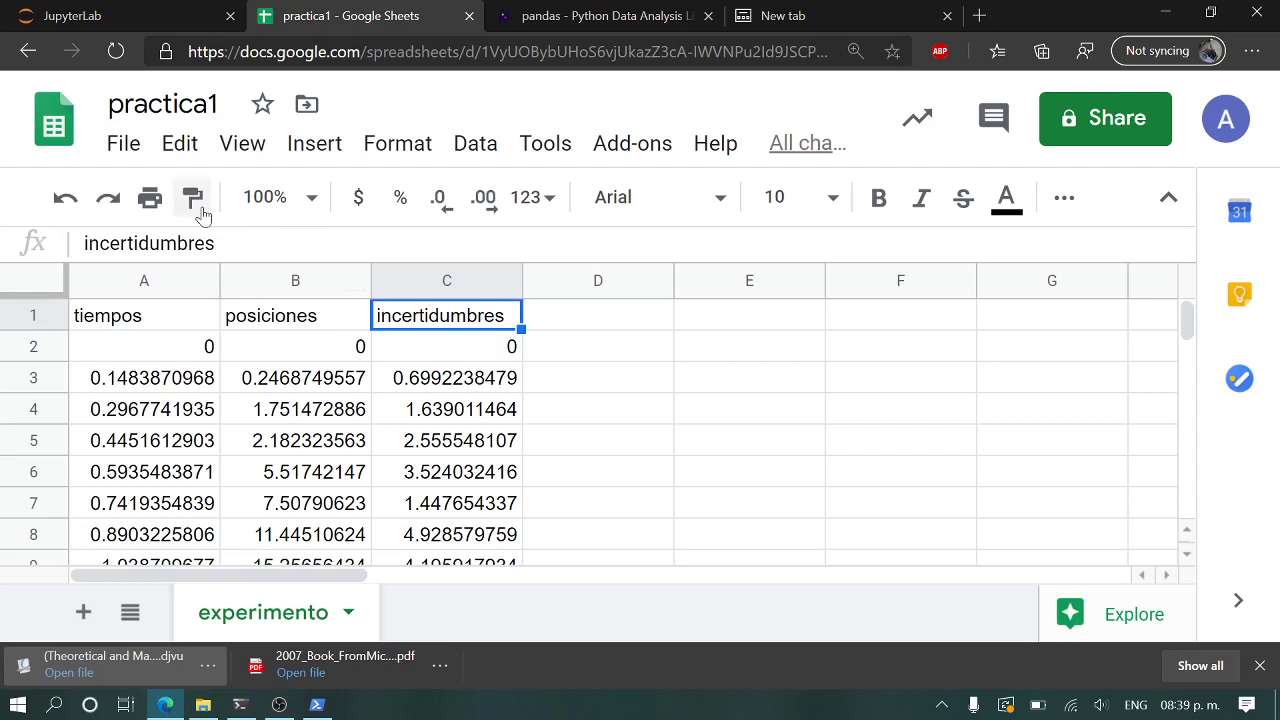
# Examine the file formats offered for downloading the practica1 spreadsheet.
pyautogui.click(142, 155)
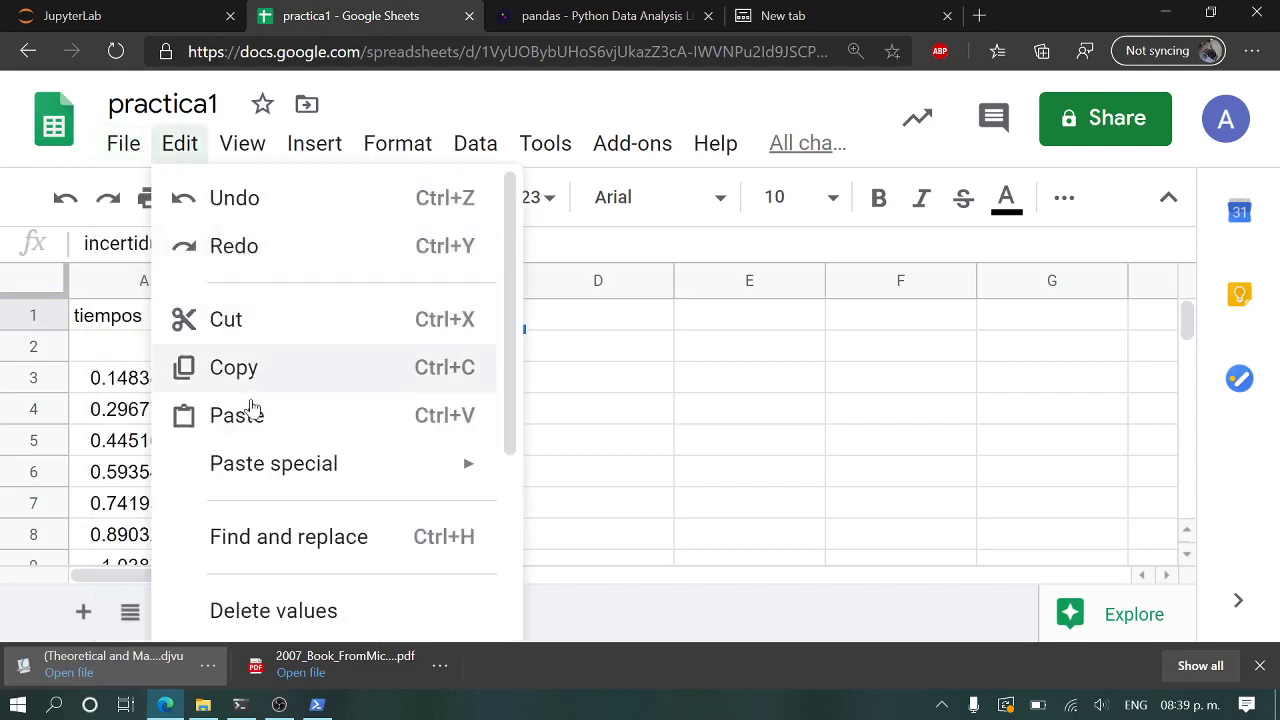
pyautogui.scroll(-1, 137, 418)
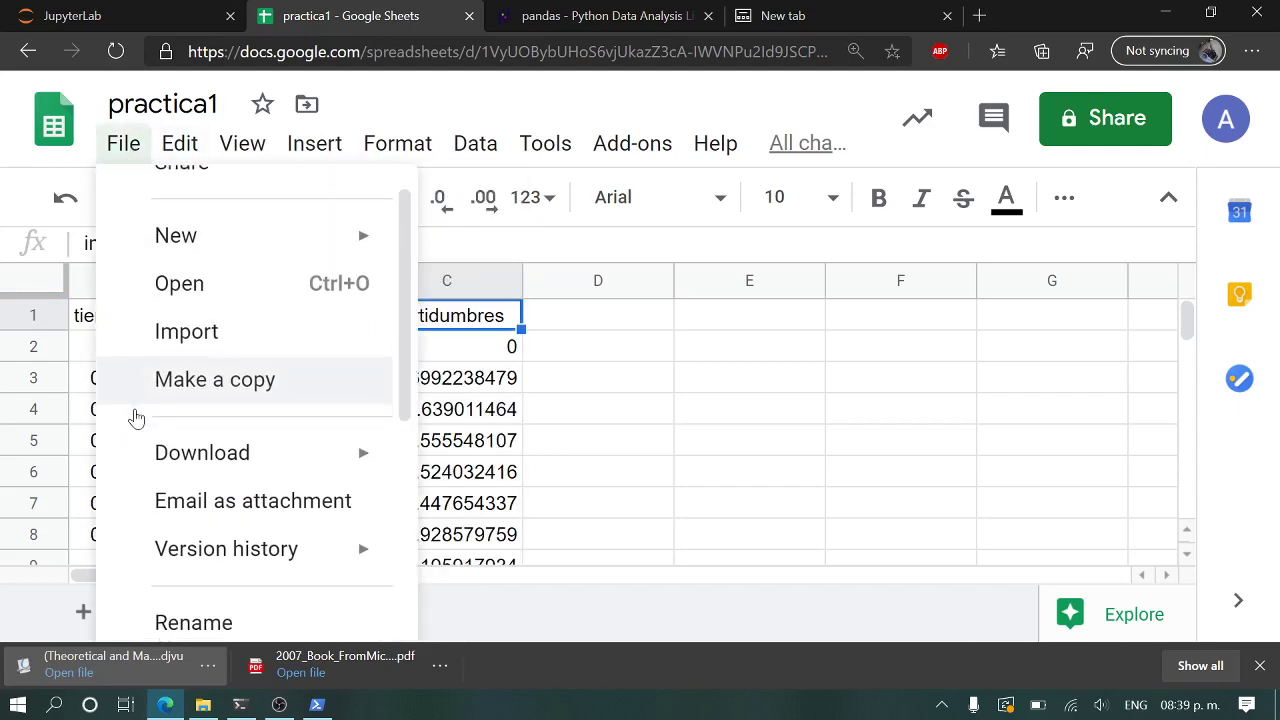
pyautogui.moveTo(251, 462)
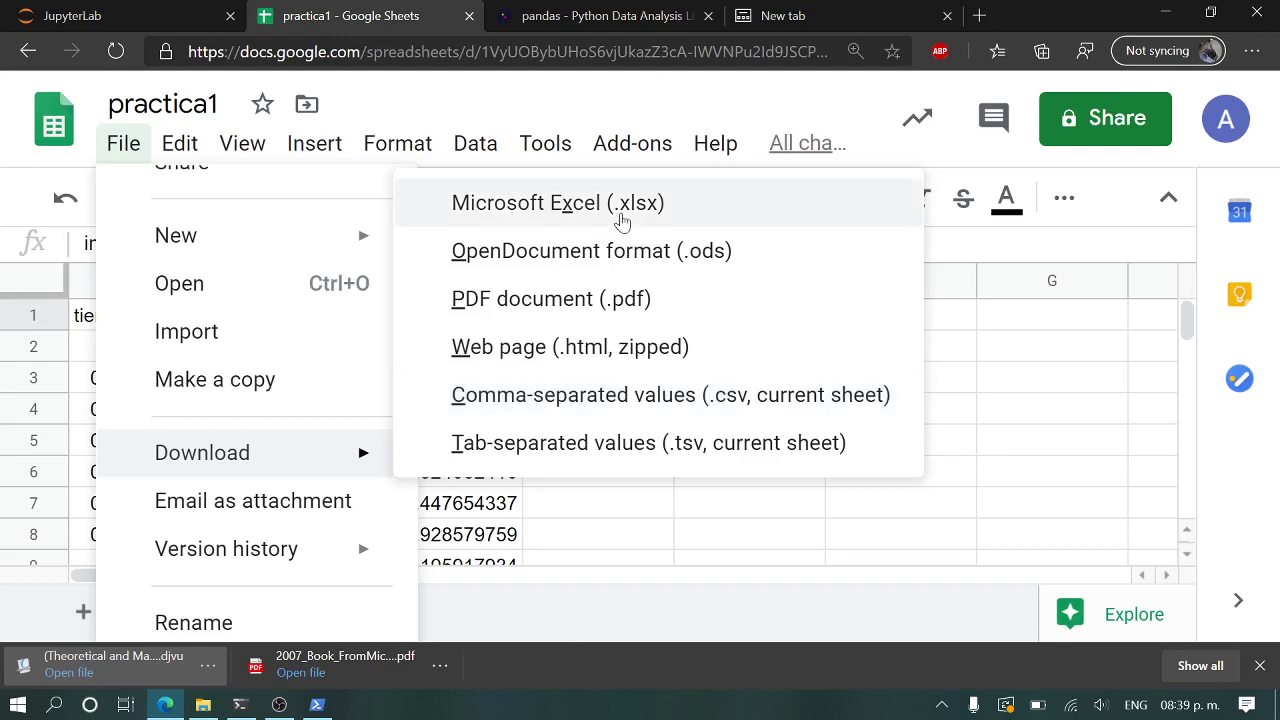
pyautogui.click(642, 106)
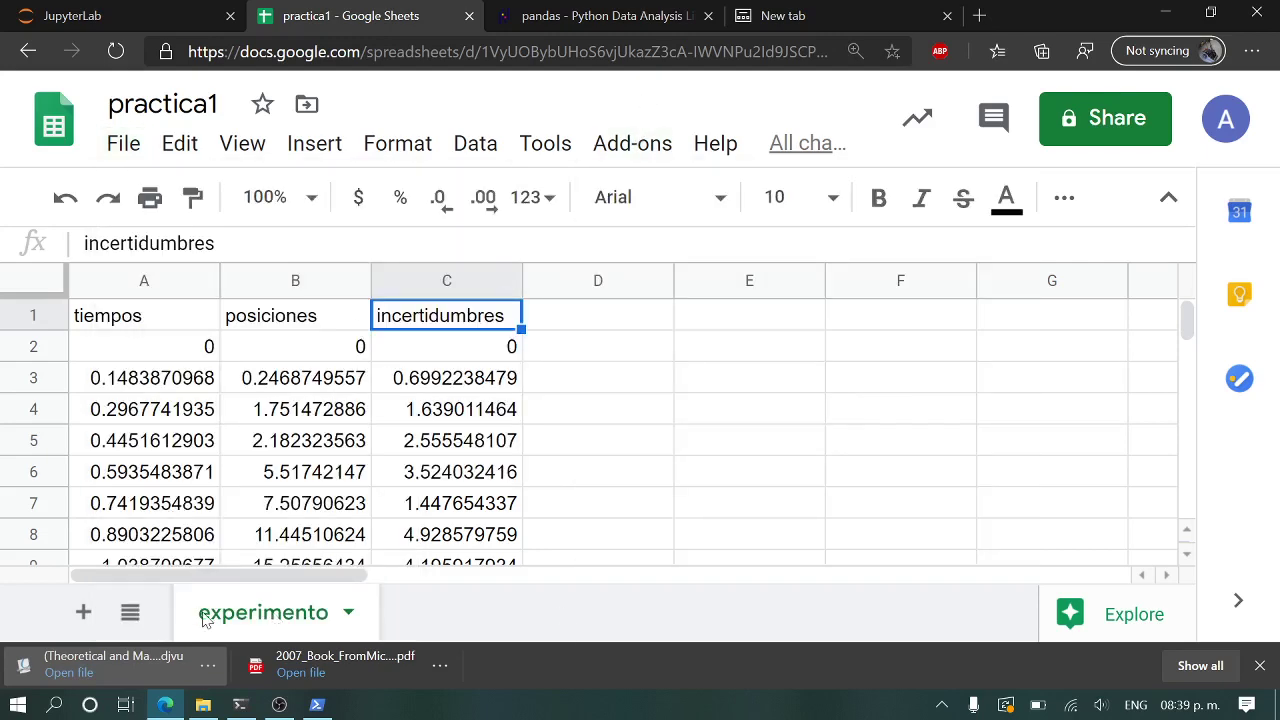
# Add a blank sheet to the practica1 spreadsheet and delete it again.
pyautogui.click(84, 612)
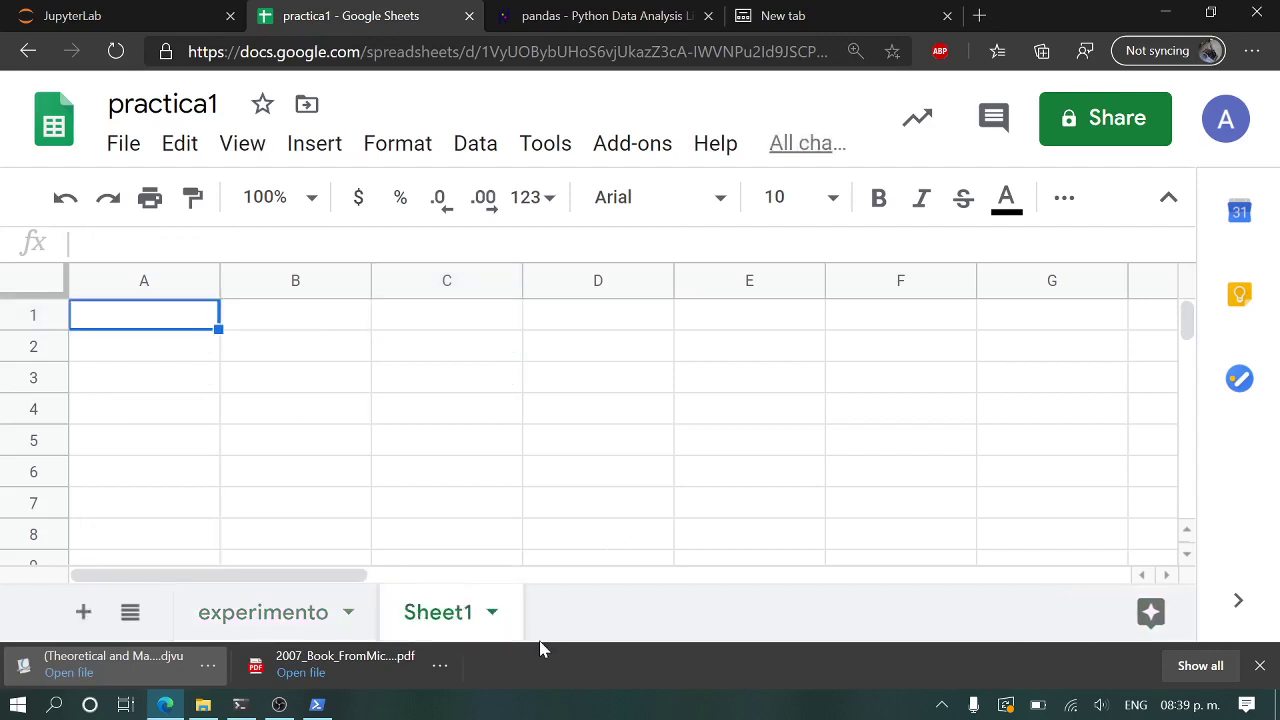
pyautogui.click(491, 613)
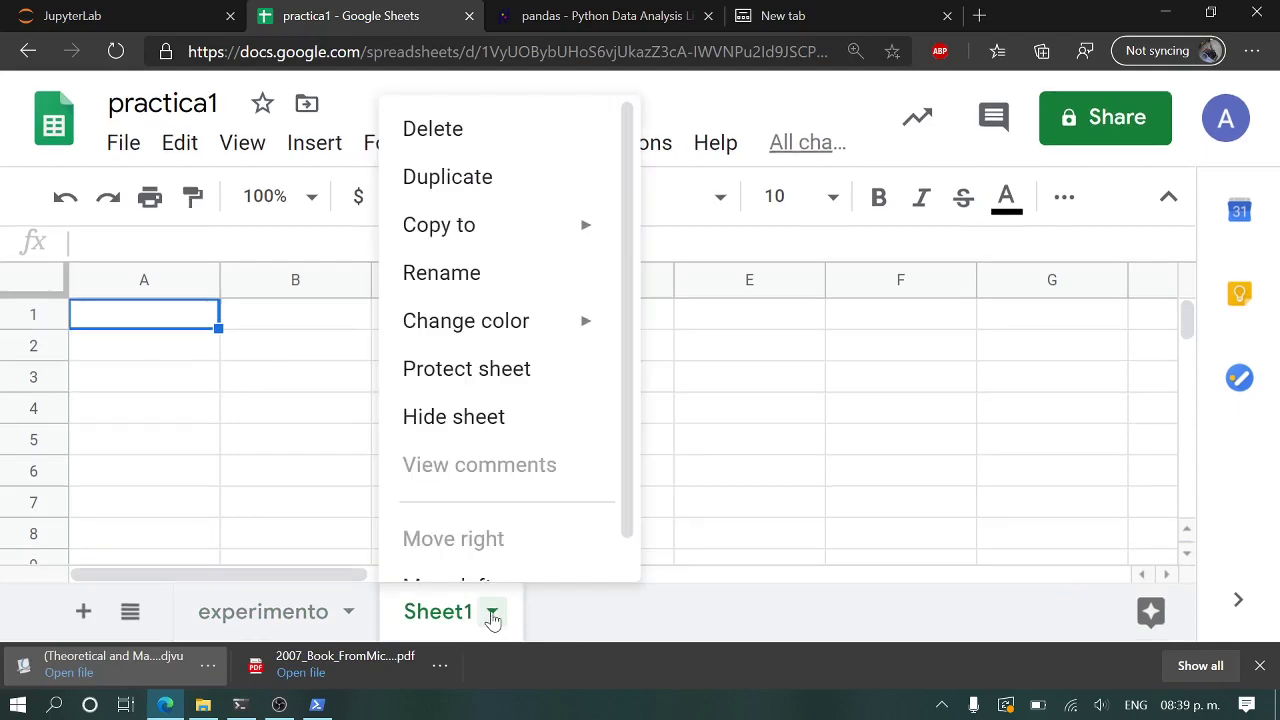
pyautogui.click(492, 136)
pyautogui.click(943, 428)
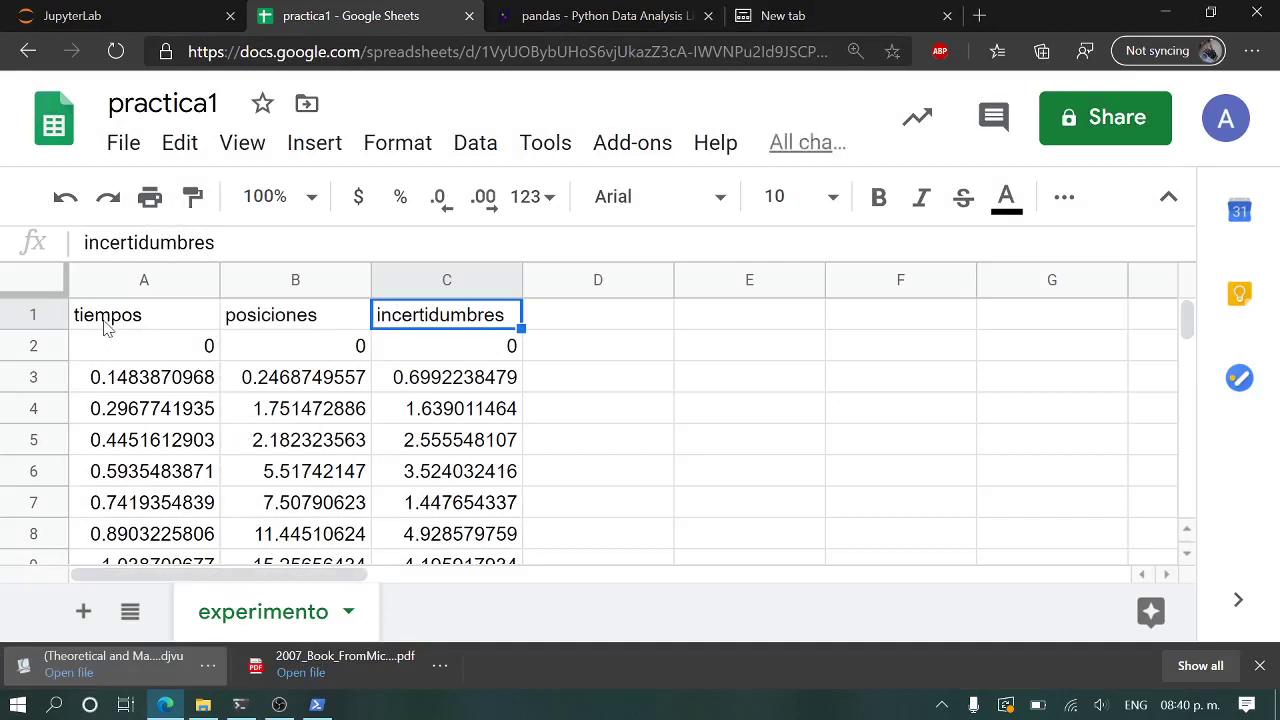
# Download the experimento sheet as comma-separated values (.csv).
pyautogui.click(123, 146)
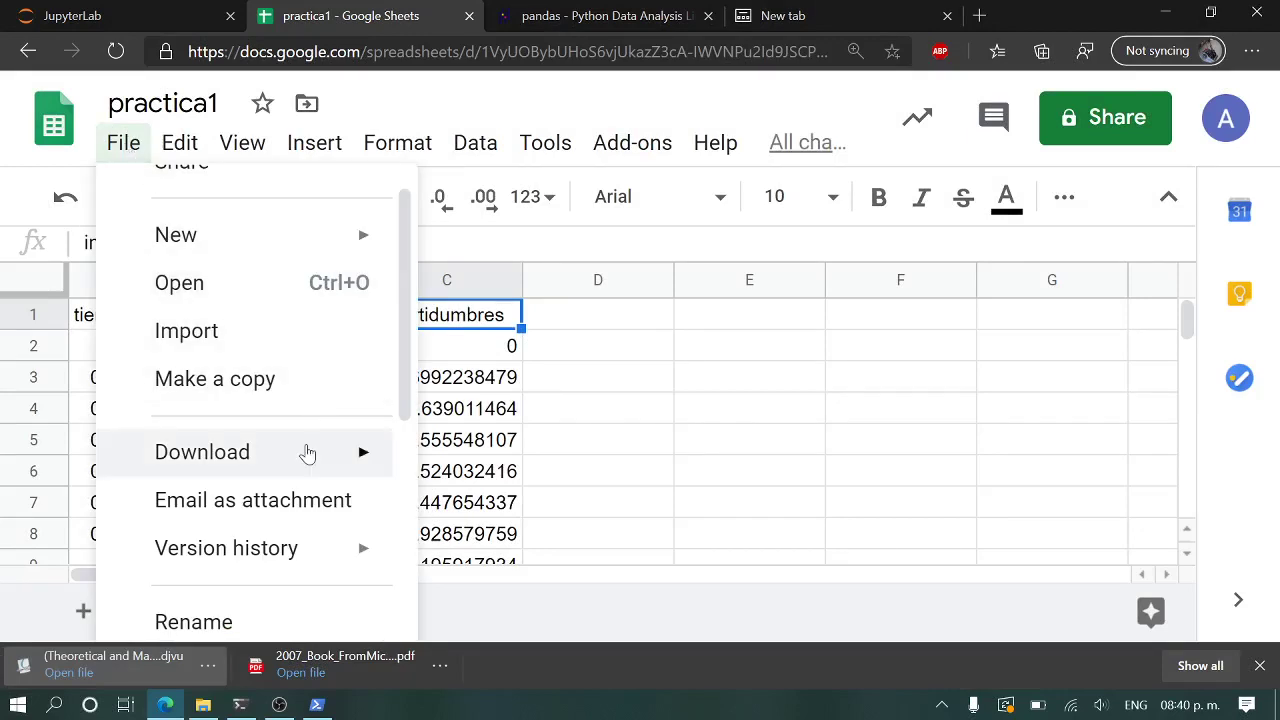
pyautogui.moveTo(306, 455)
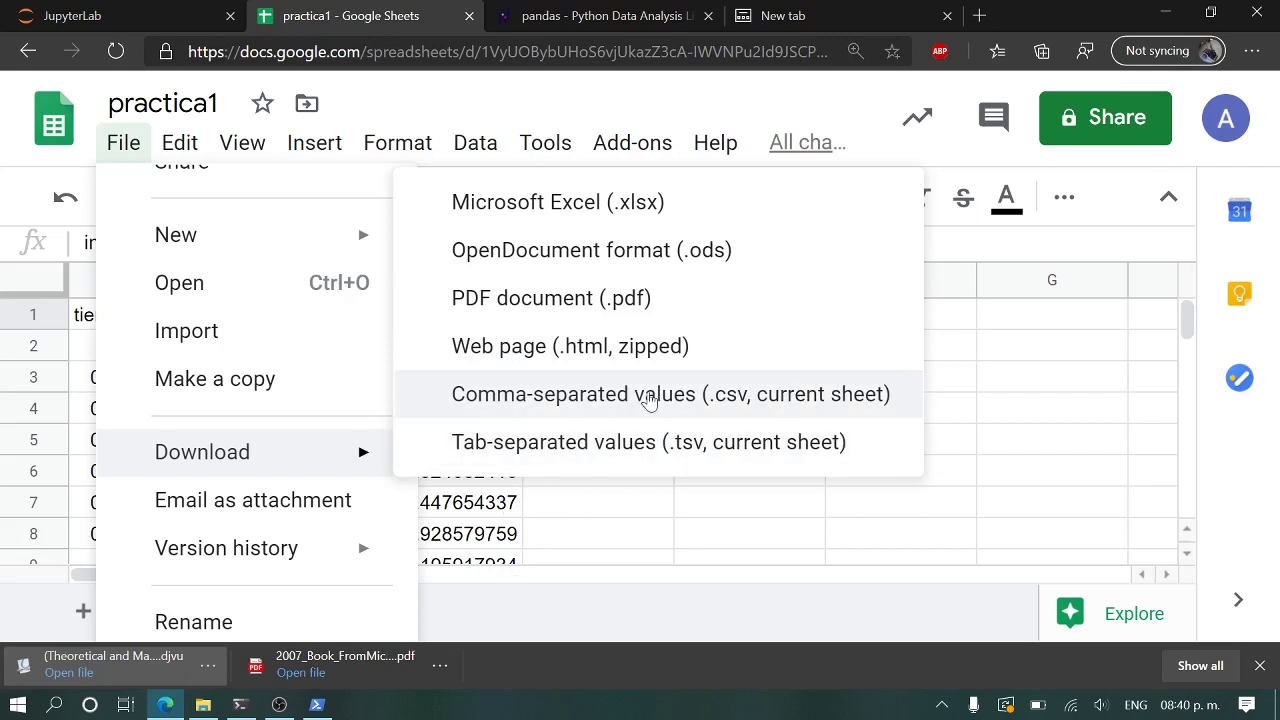
pyautogui.click(821, 410)
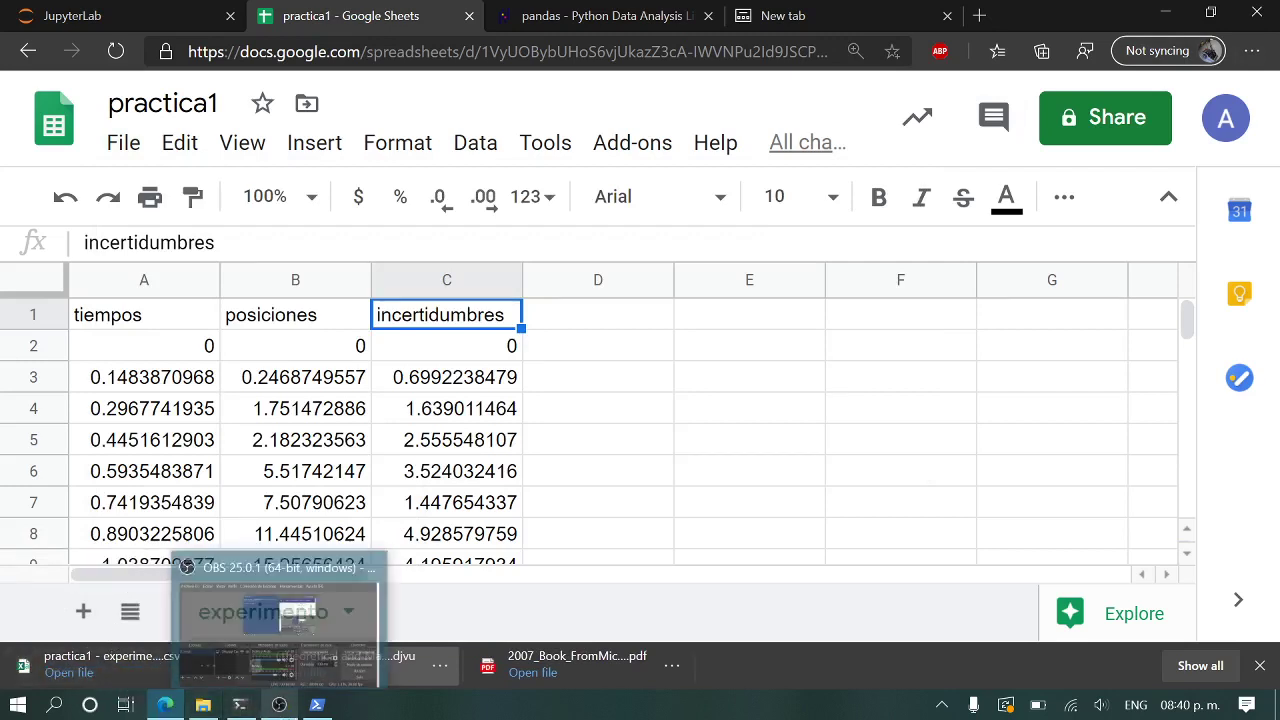
# Open the Descargas folder in a maximized File Explorer window and locate the practica1 - experimento file.
pyautogui.moveTo(190, 707)
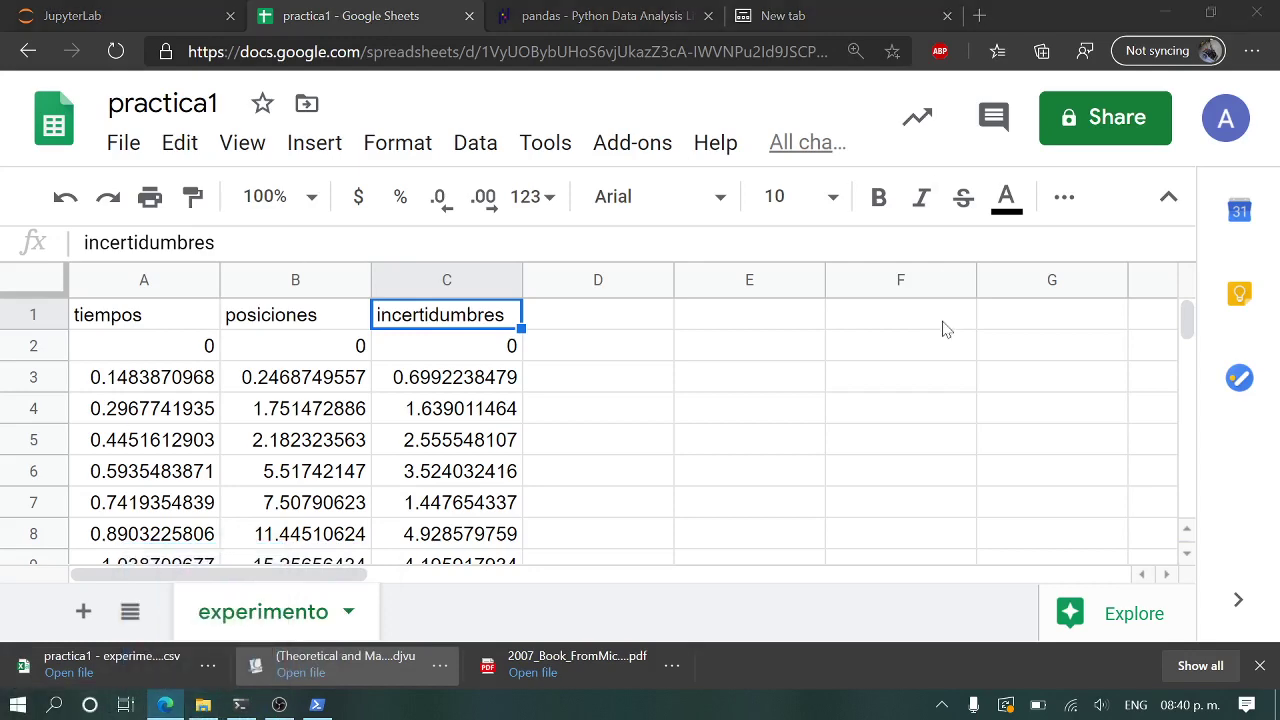
pyautogui.press('super+e')
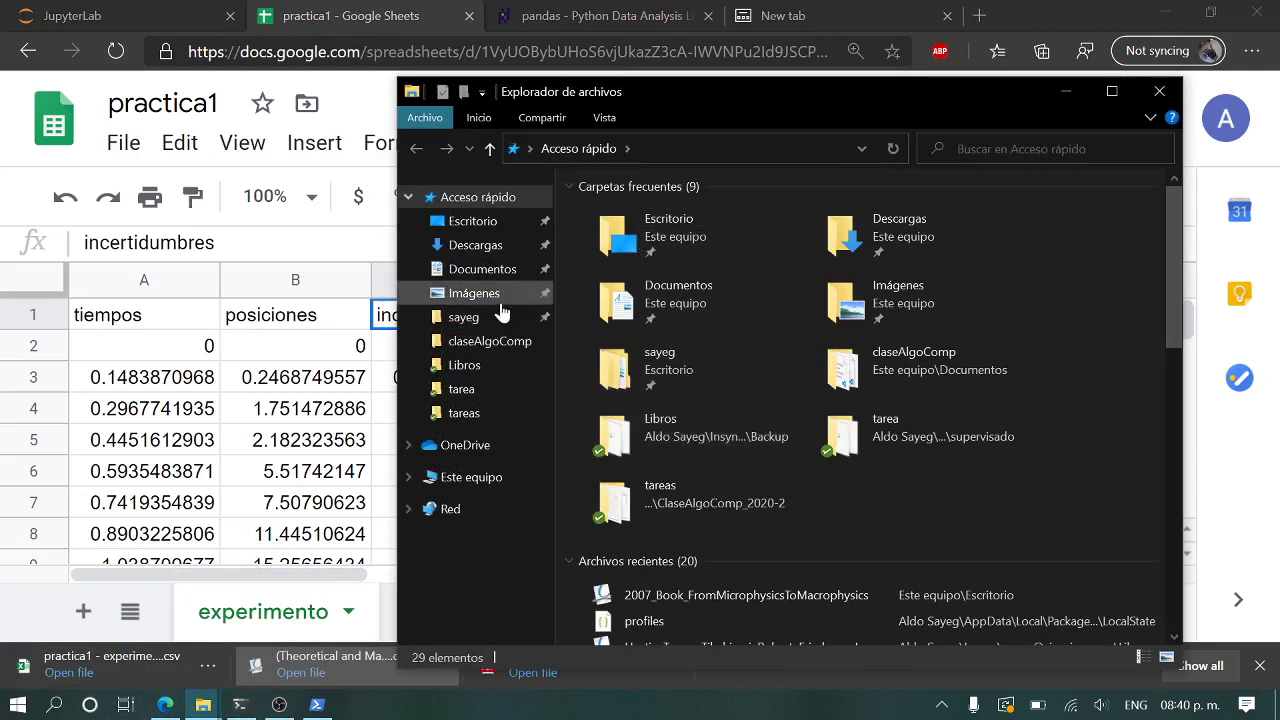
pyautogui.click(503, 258)
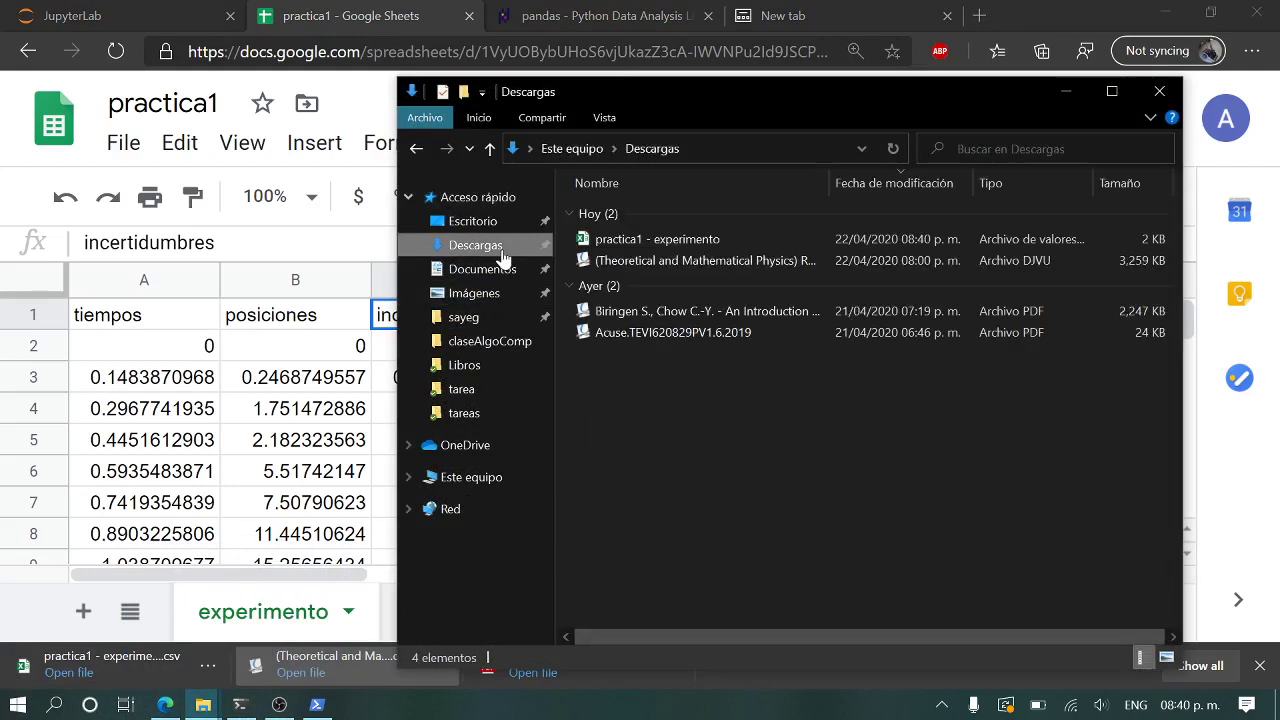
pyautogui.doubleClick(748, 91)
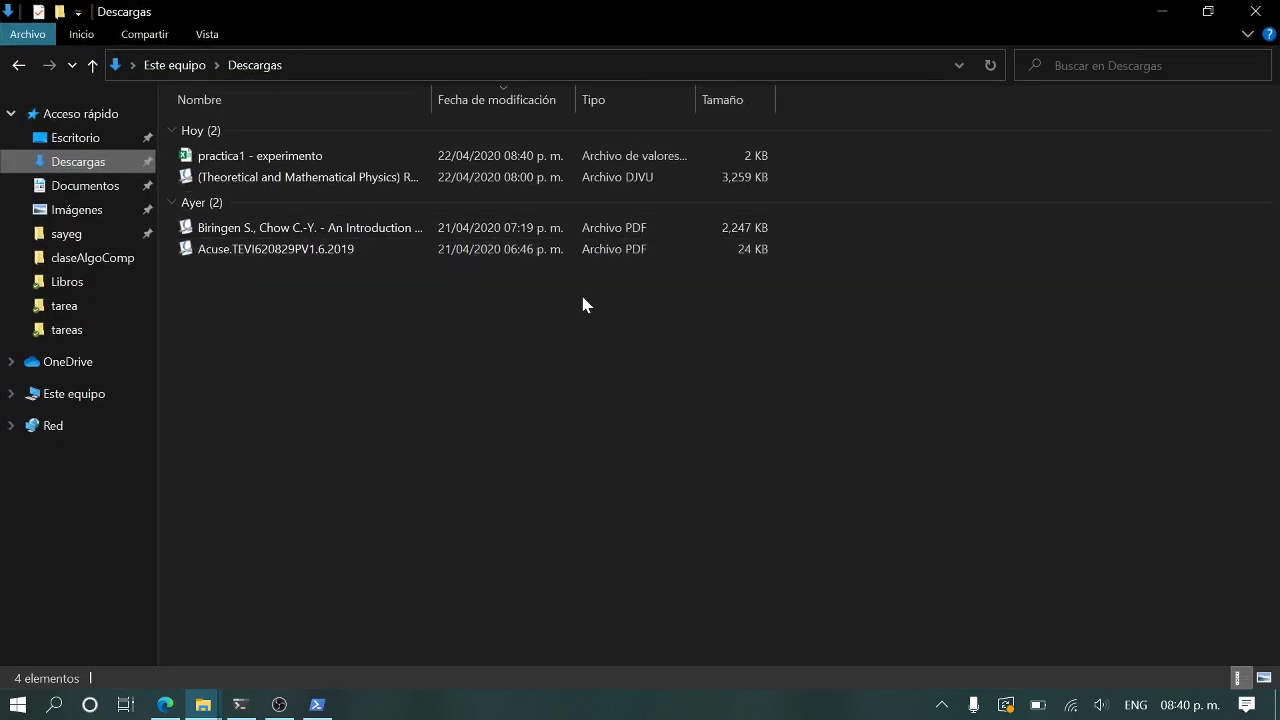
pyautogui.click(240, 163)
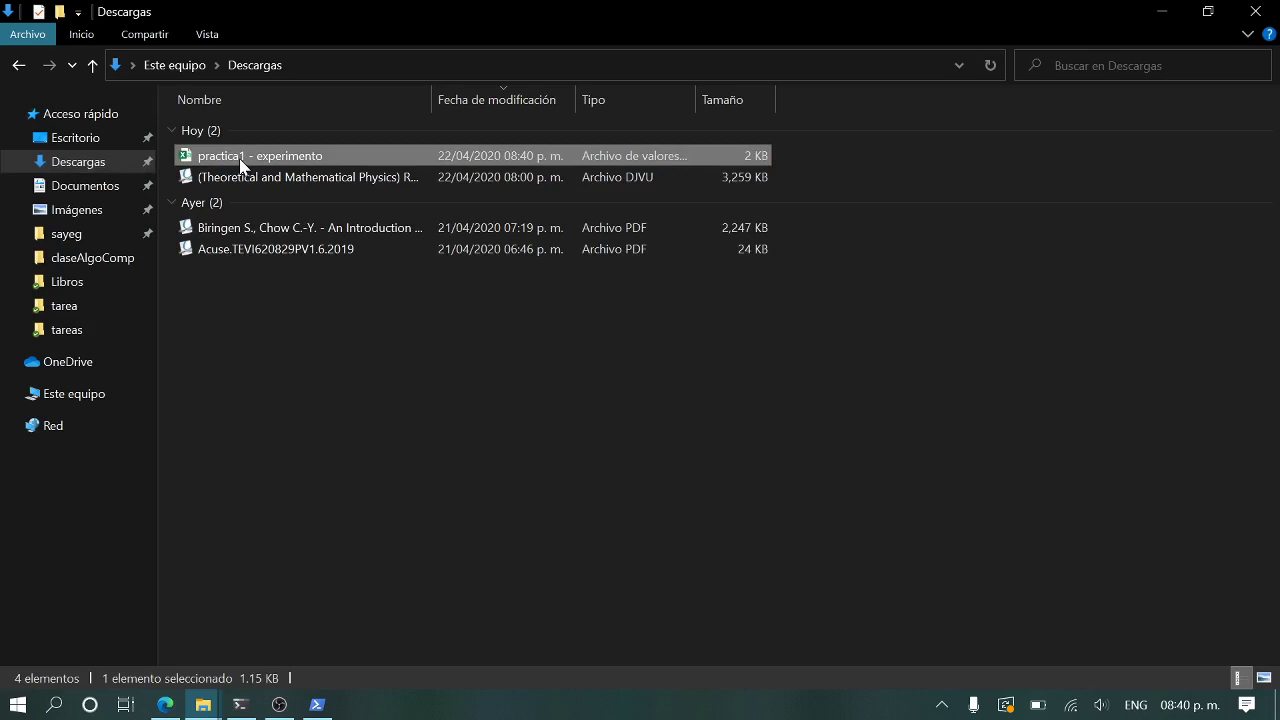
pyautogui.click(305, 300)
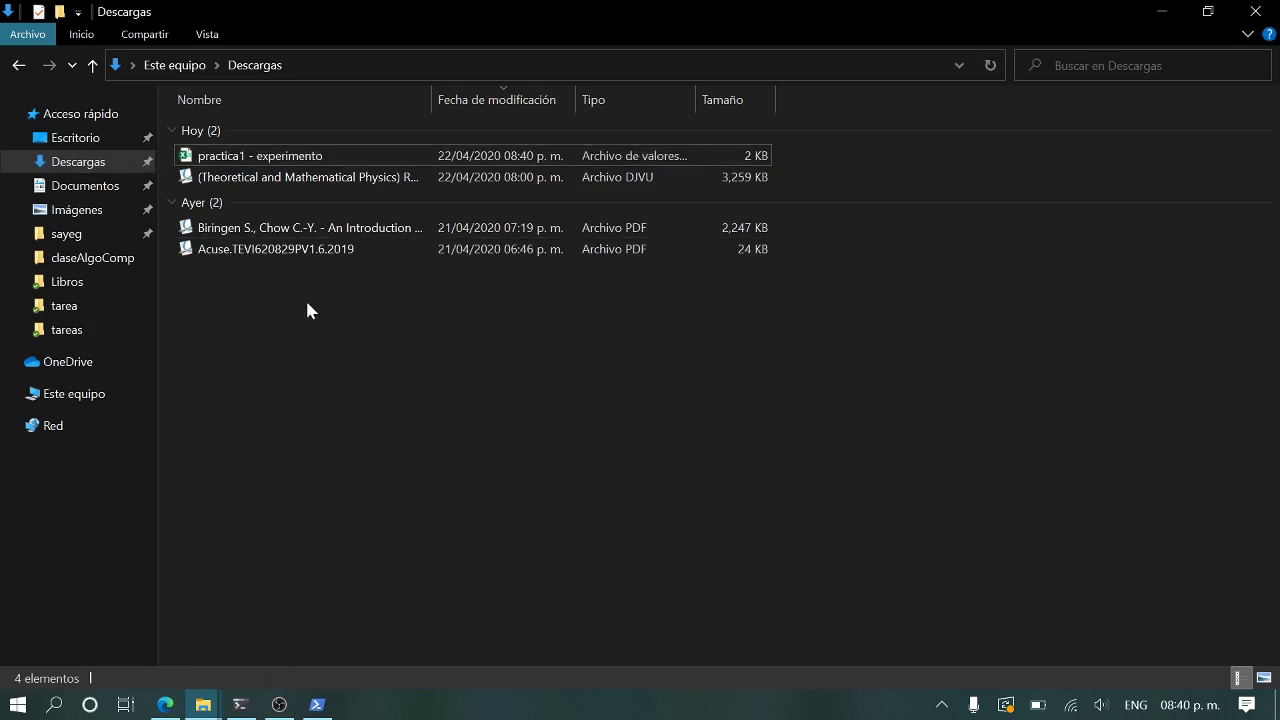
# Show the contents of the Descargas folder as large icons (Iconos grandes).
pyautogui.click(215, 36)
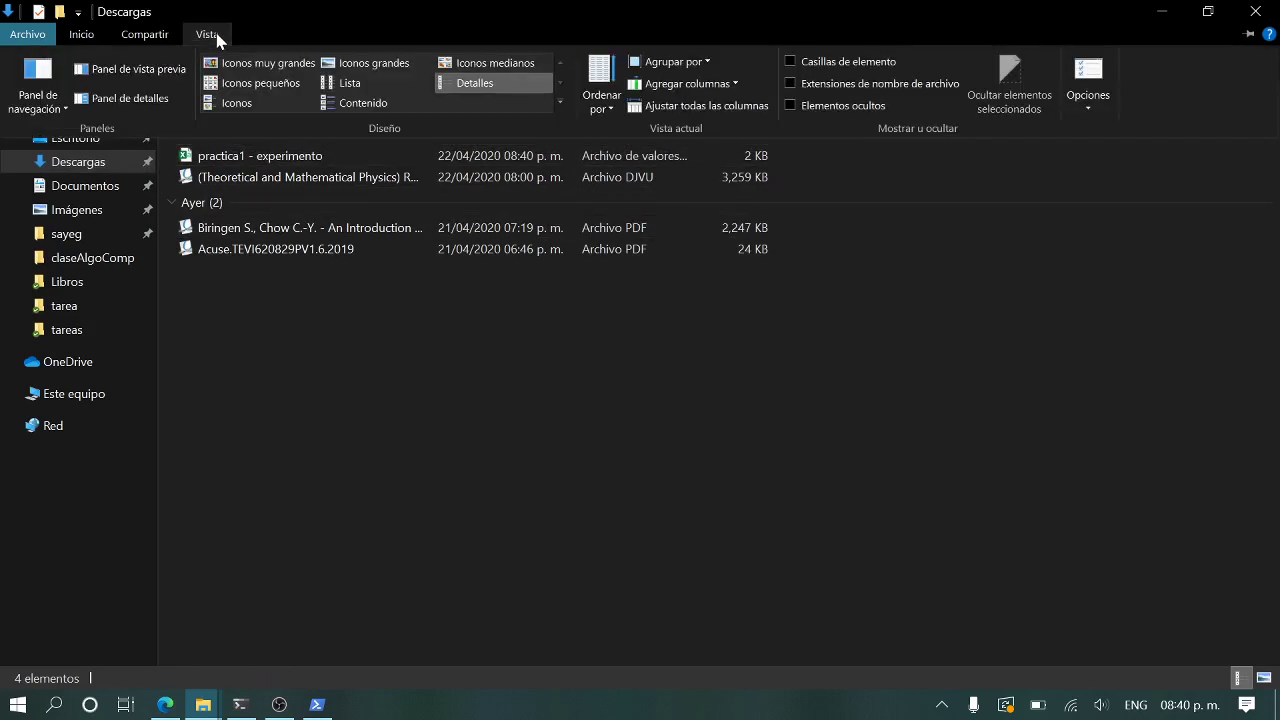
pyautogui.click(262, 101)
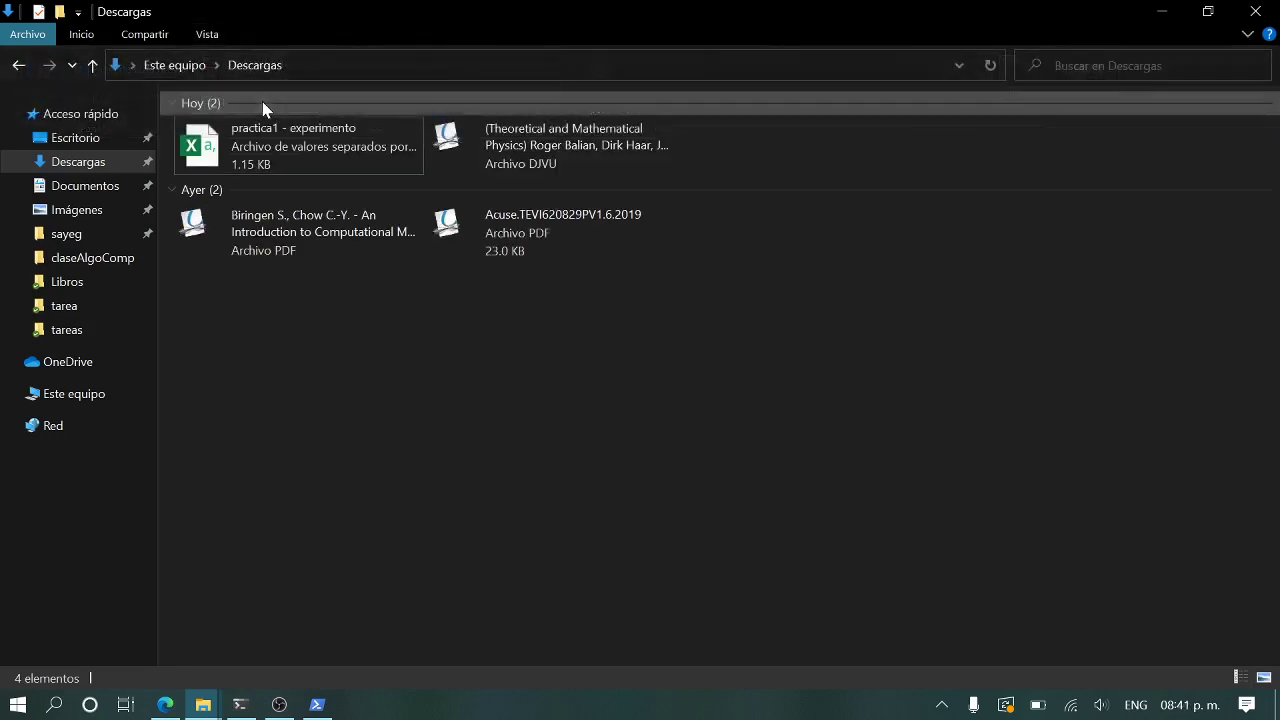
pyautogui.click(207, 34)
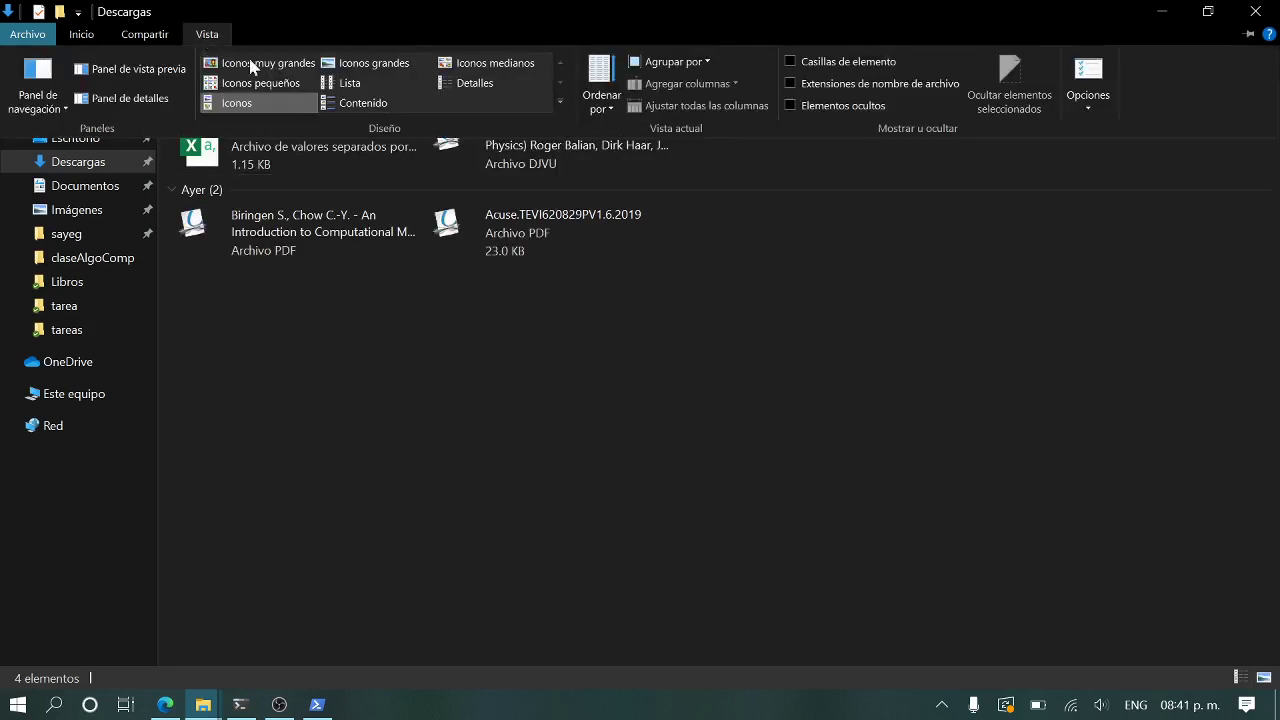
pyautogui.click(401, 67)
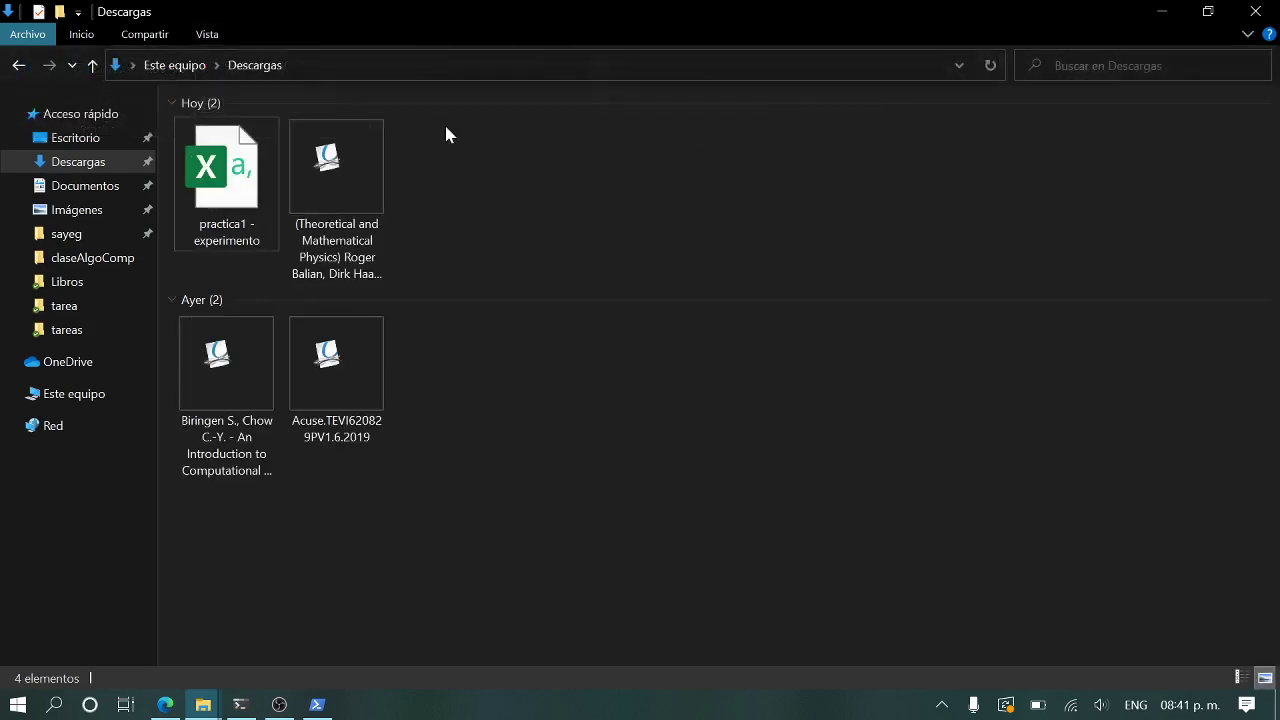
# Open the practica1 - experimento CSV file in Excel and dismiss the account confirmation prompt.
pyautogui.click(222, 180)
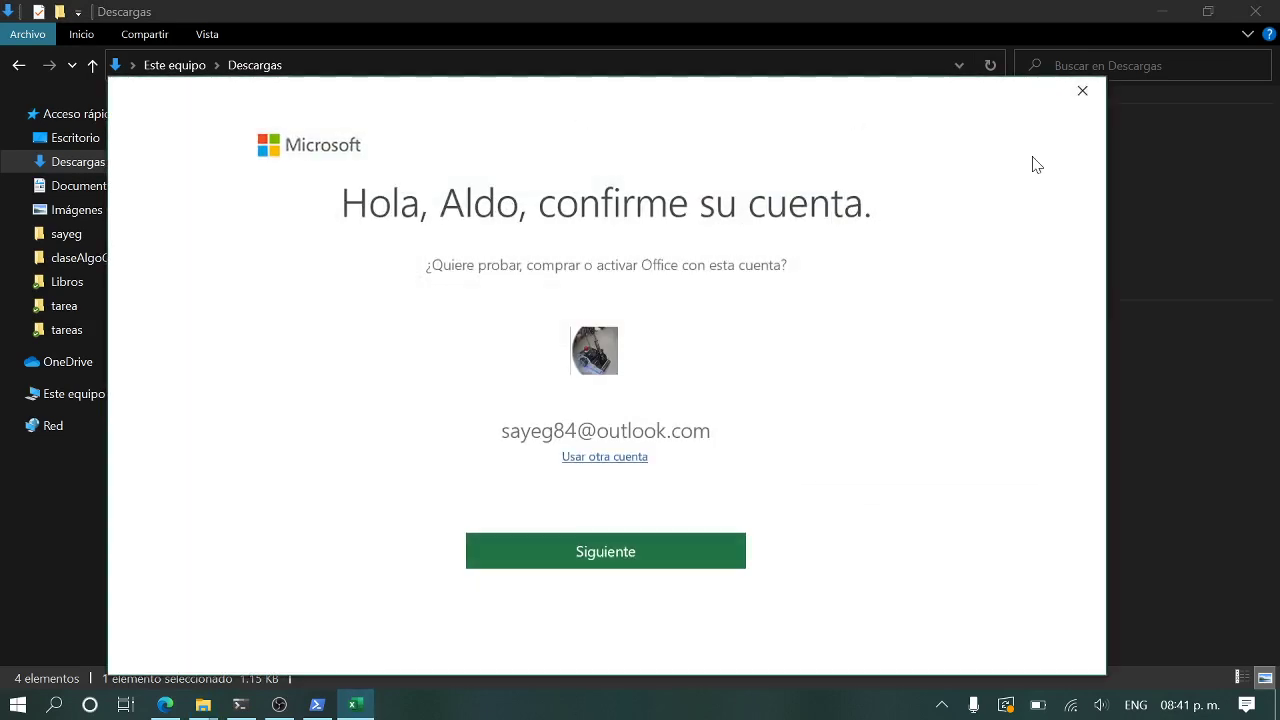
pyautogui.click(1082, 91)
pyautogui.doubleClick(590, 152)
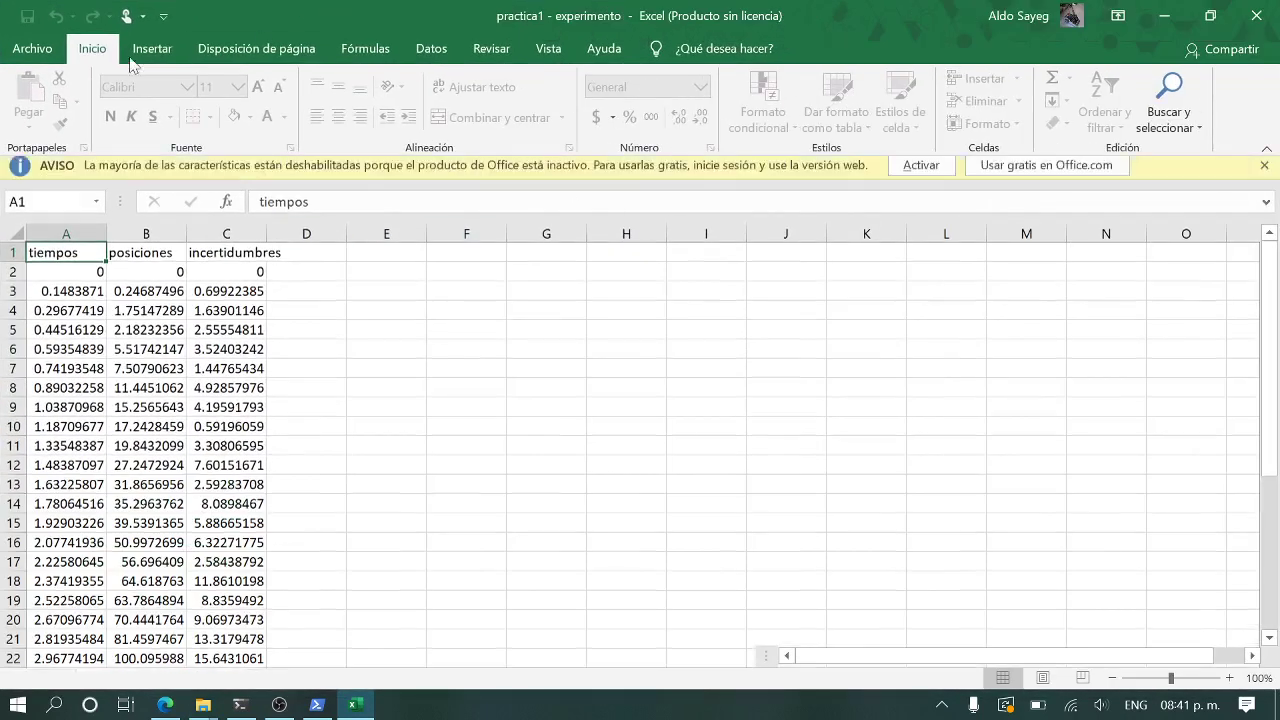
# Check Excel's save options for practica1 - experimento, dismissing the activation notice, and minimize the window.
pyautogui.click(48, 50)
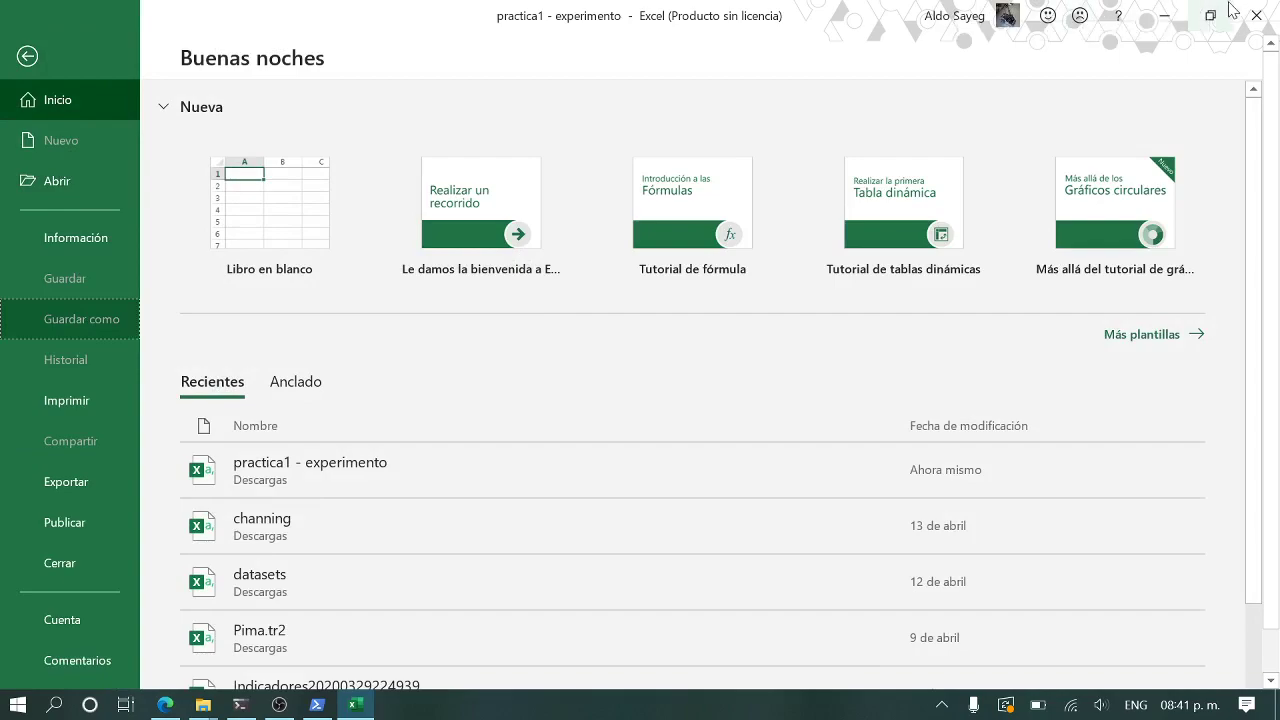
pyautogui.click(1168, 18)
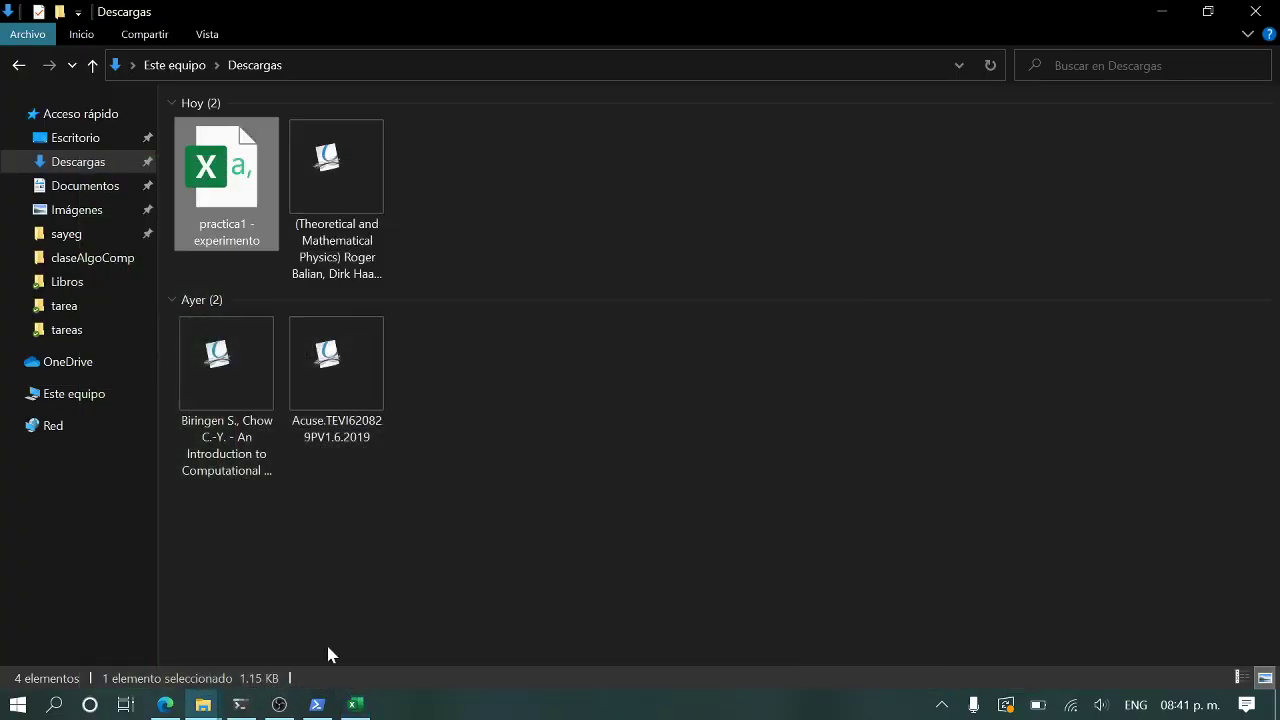
pyautogui.click(364, 700)
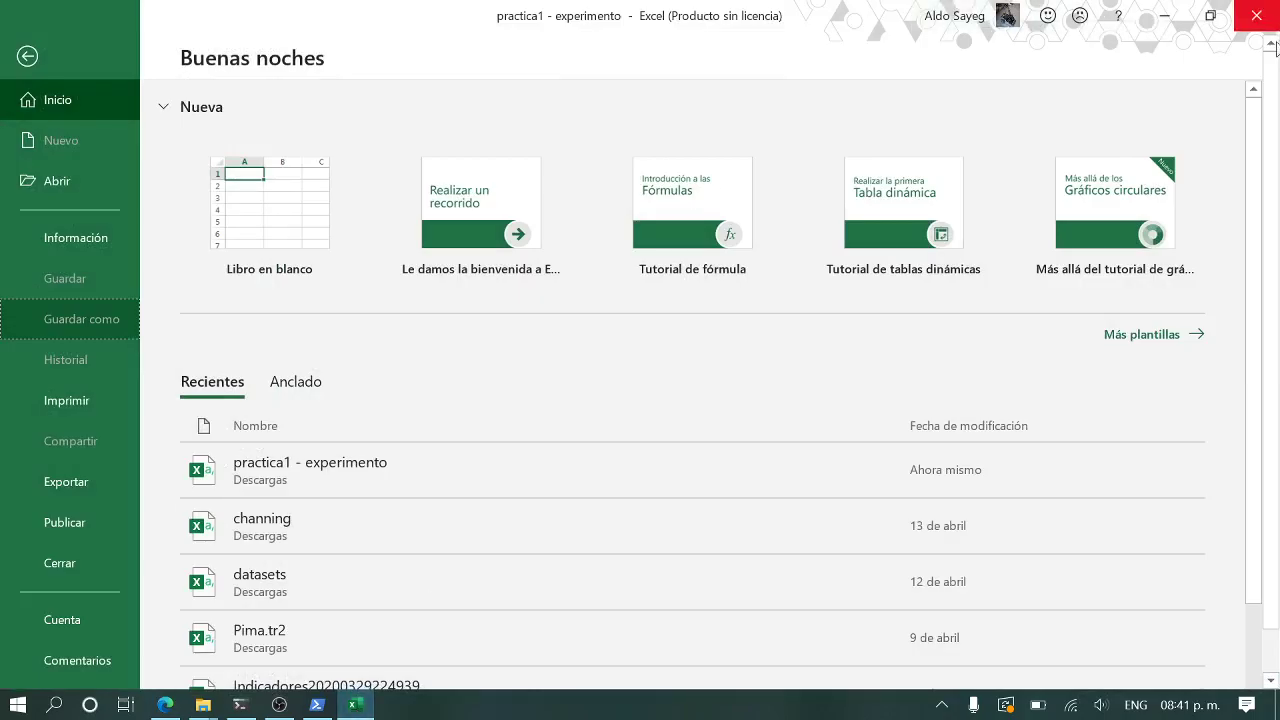
pyautogui.click(45, 52)
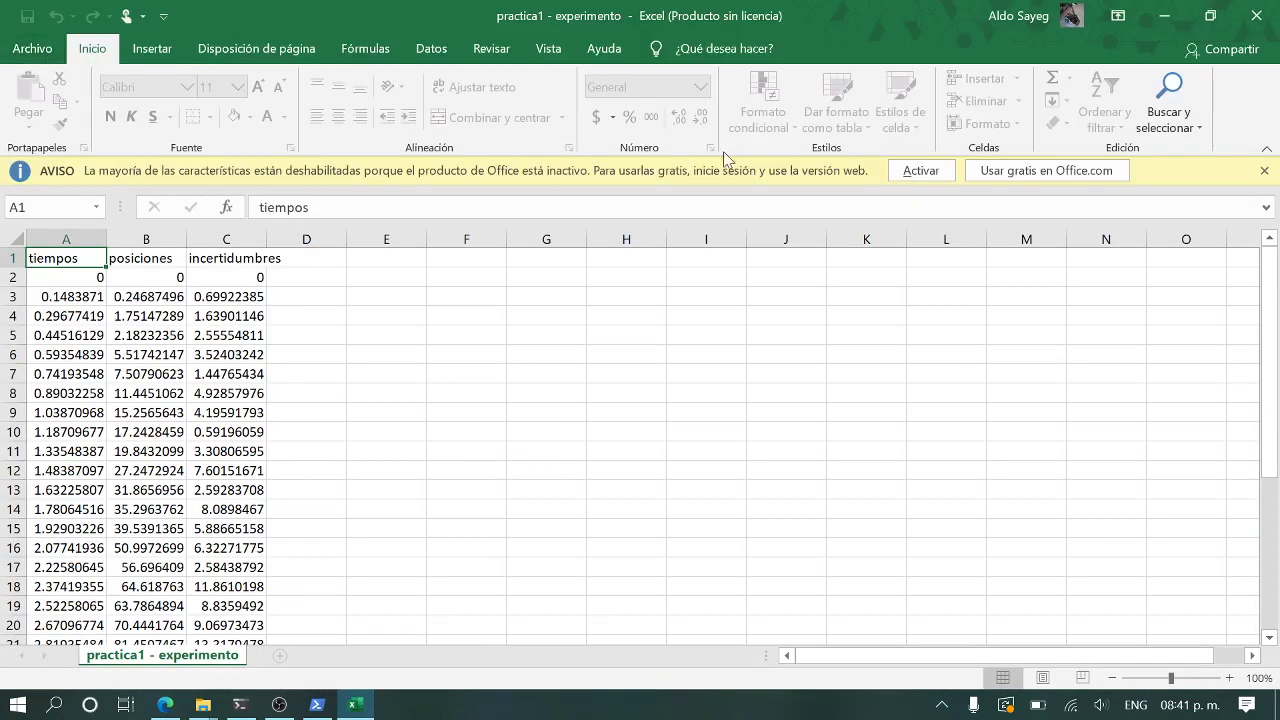
pyautogui.click(1264, 171)
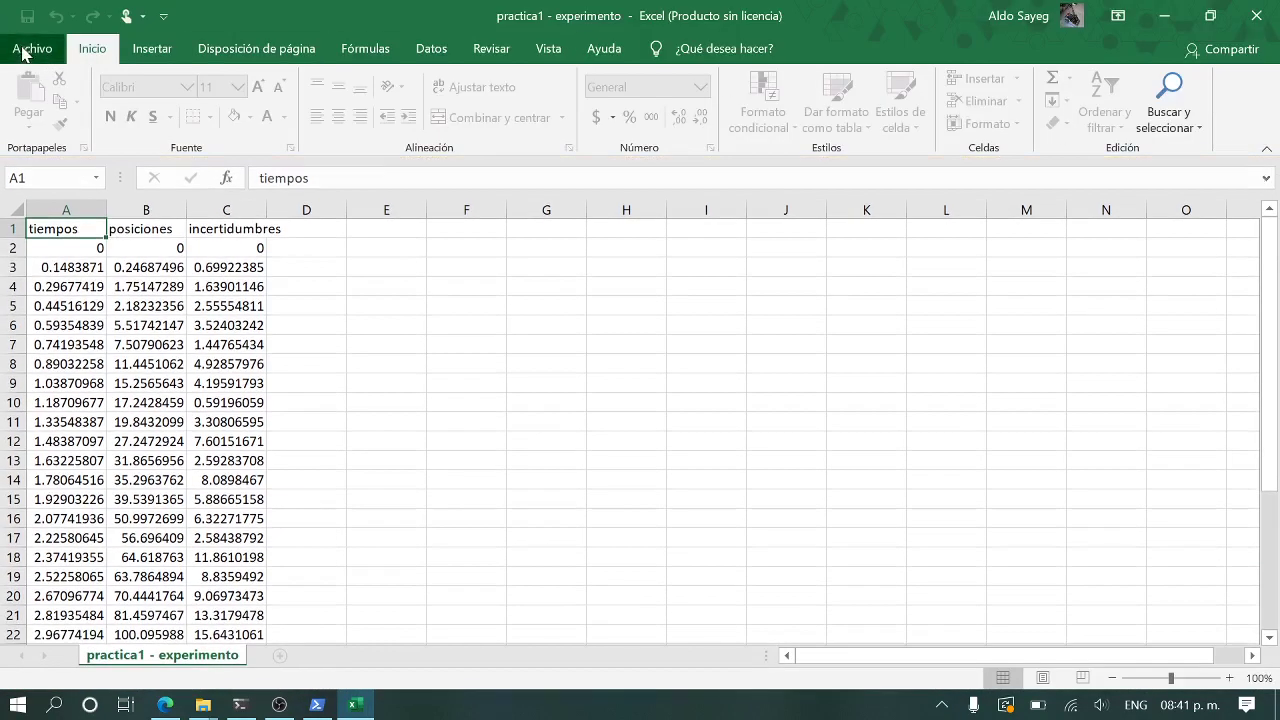
pyautogui.click(32, 48)
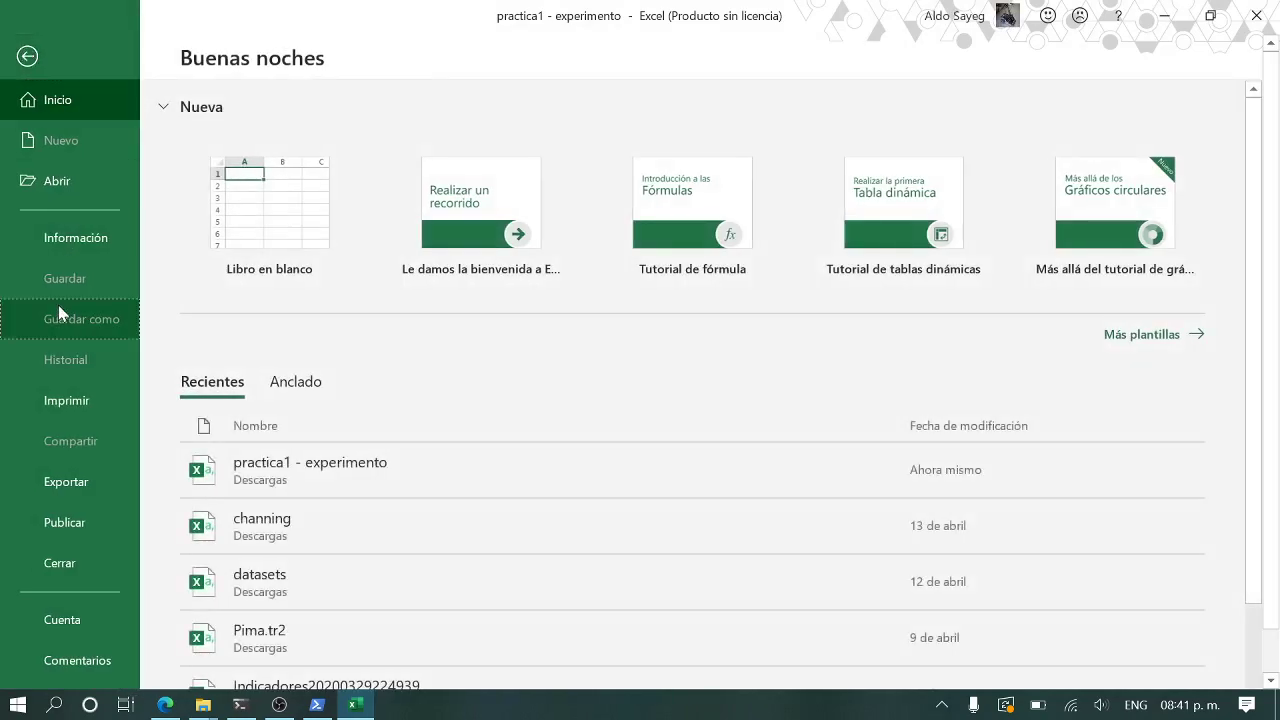
pyautogui.click(1164, 16)
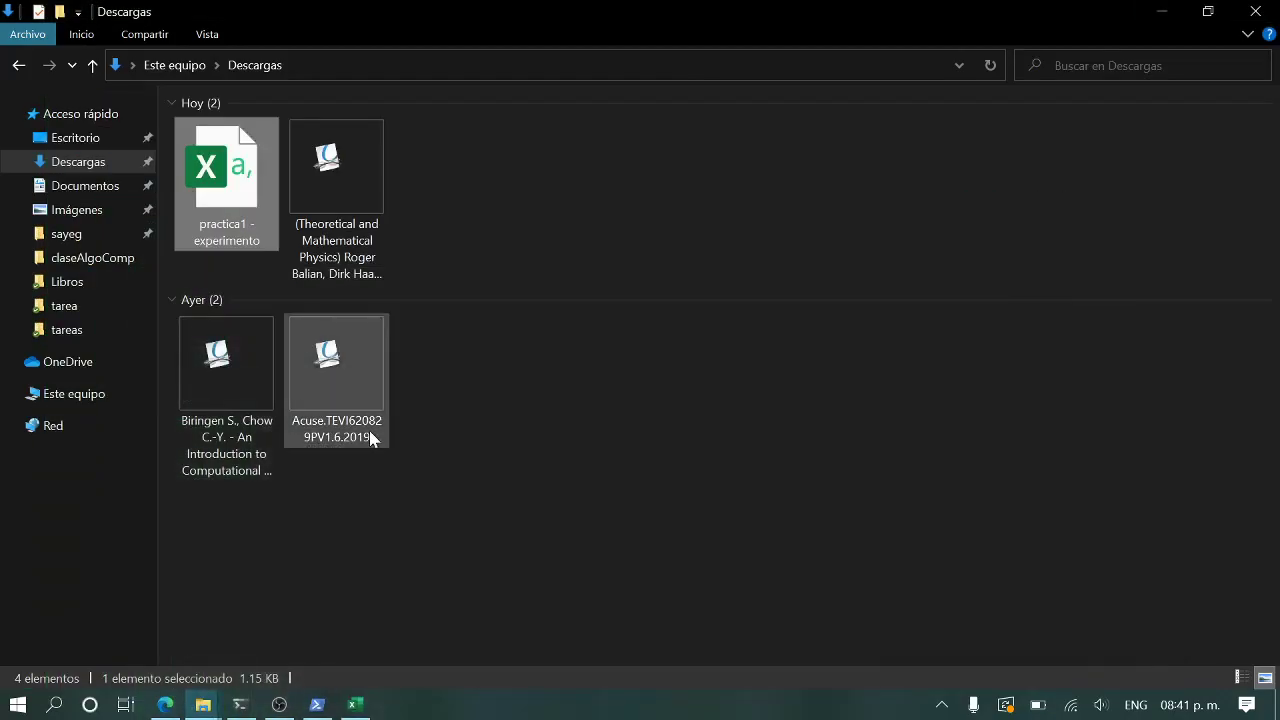
# Revisit the practica1 spreadsheet in Edge, switch back to Excel and close it.
pyautogui.click(168, 705)
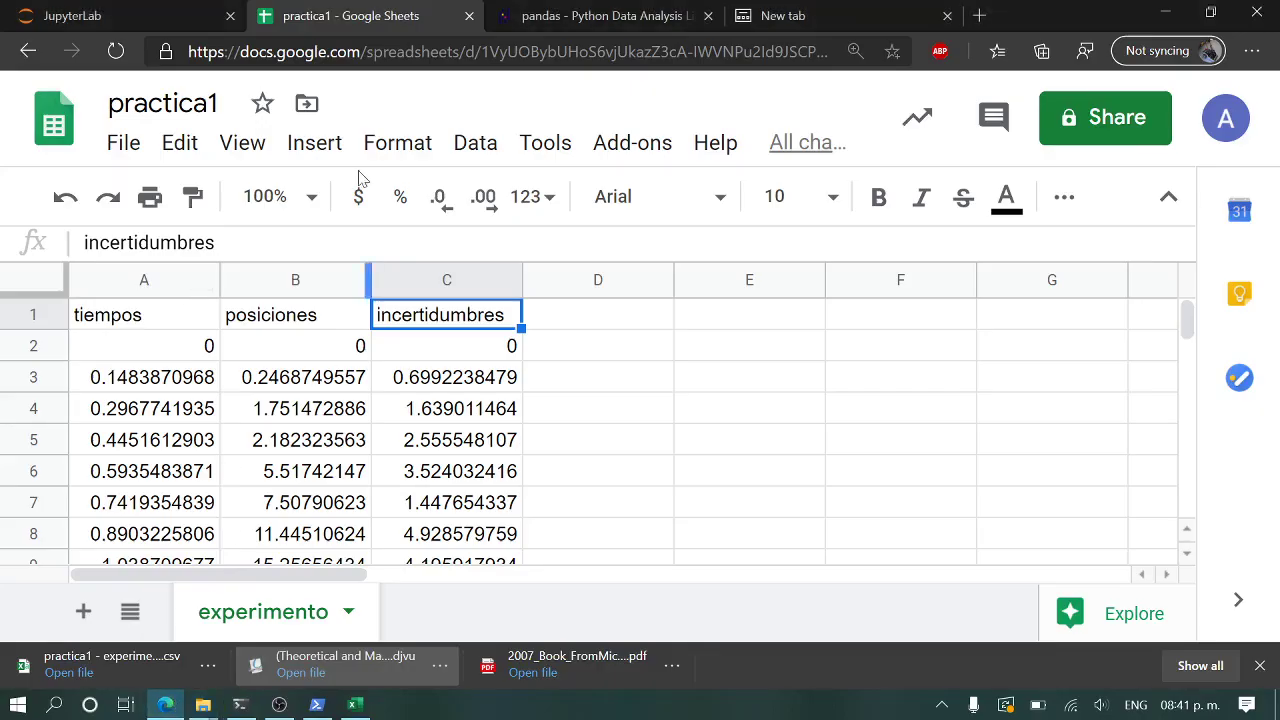
pyautogui.click(355, 700)
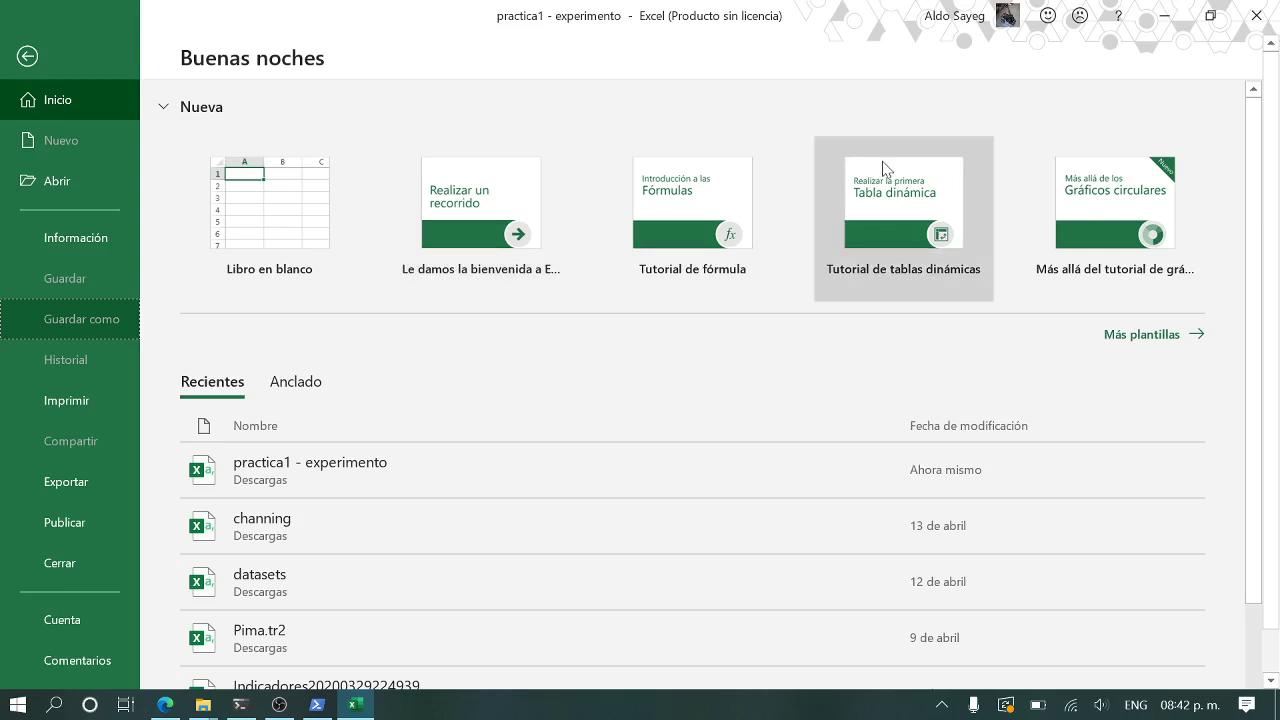
pyautogui.click(1267, 8)
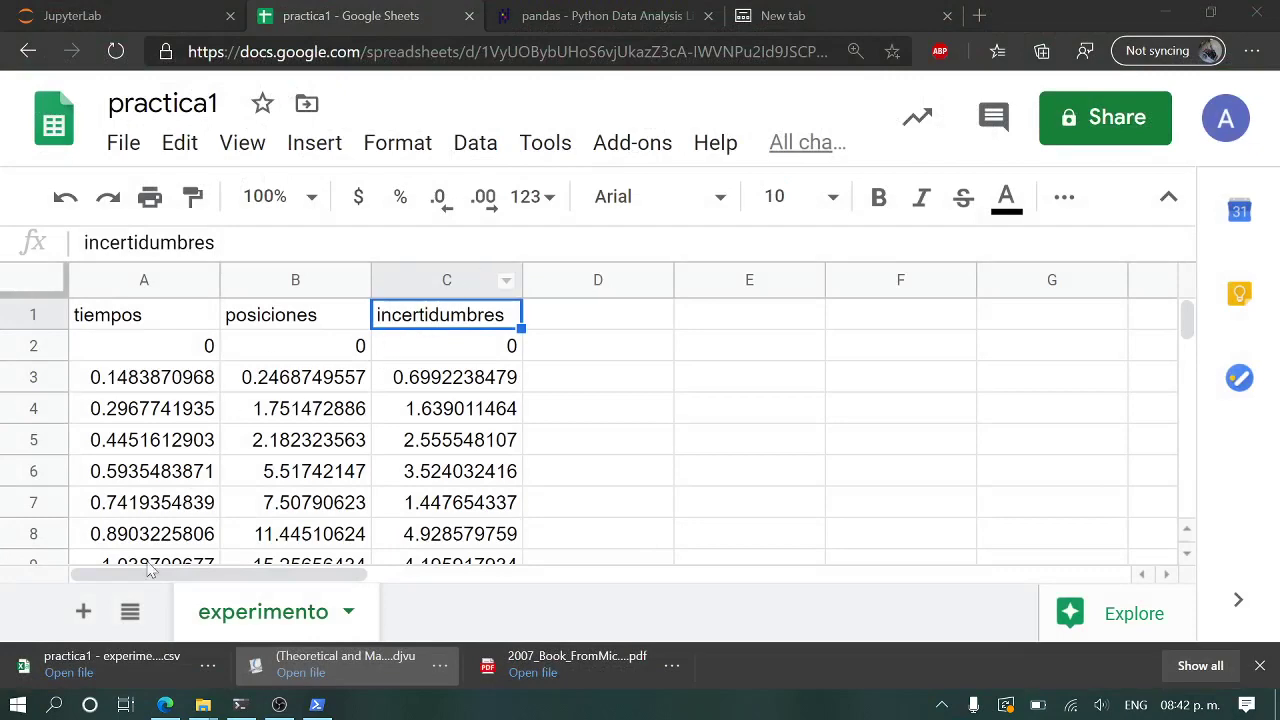
# Return to the Descargas folder and open the practica1 - experimento CSV file in Excel again.
pyautogui.moveTo(203, 705)
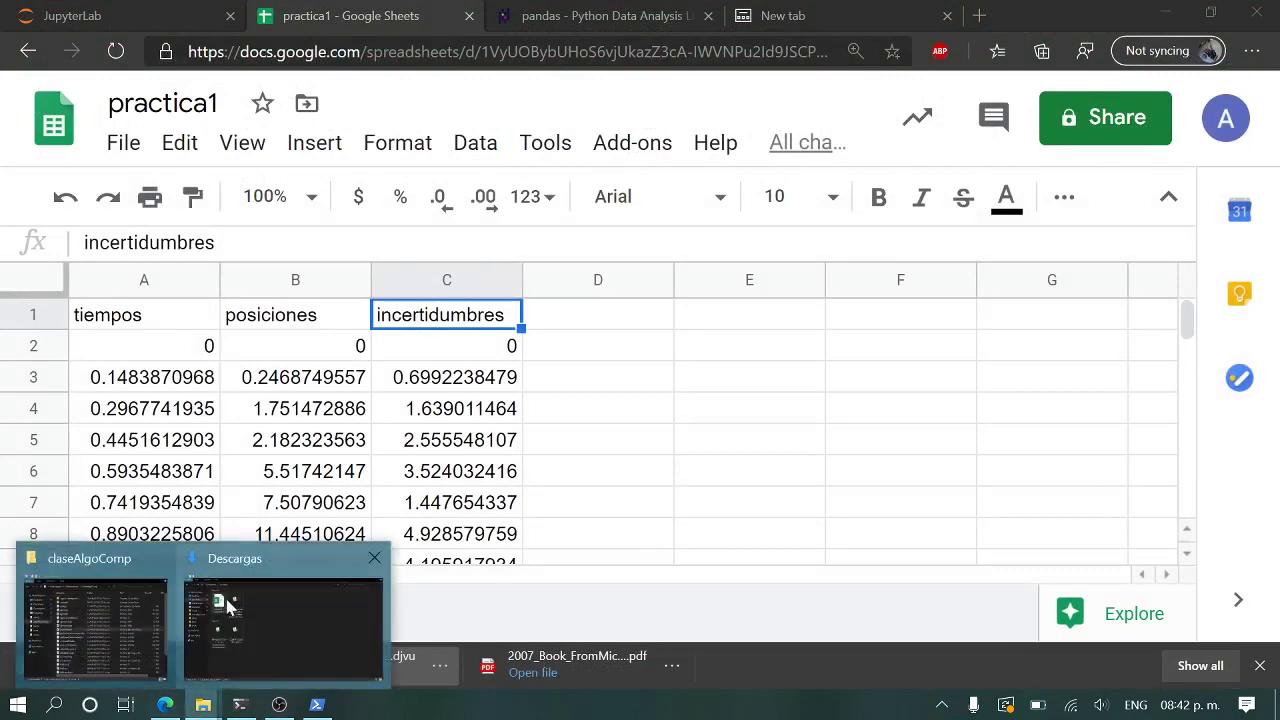
pyautogui.click(238, 628)
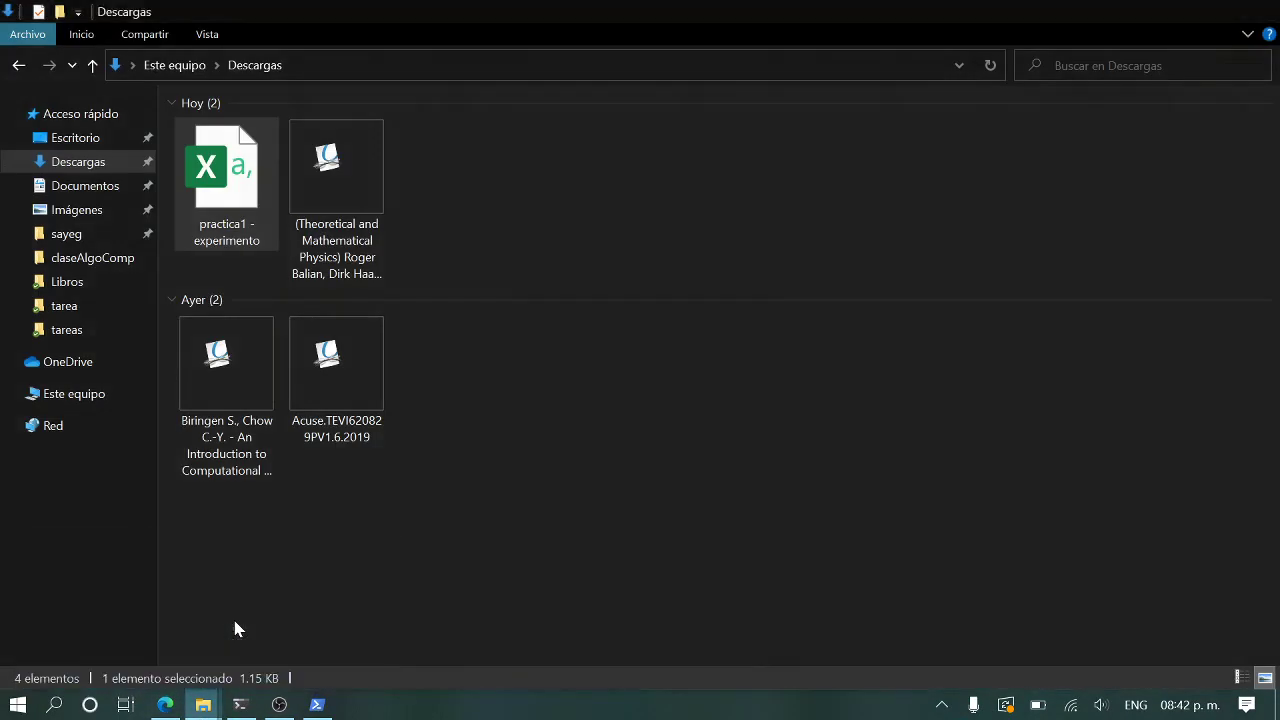
pyautogui.doubleClick(218, 226)
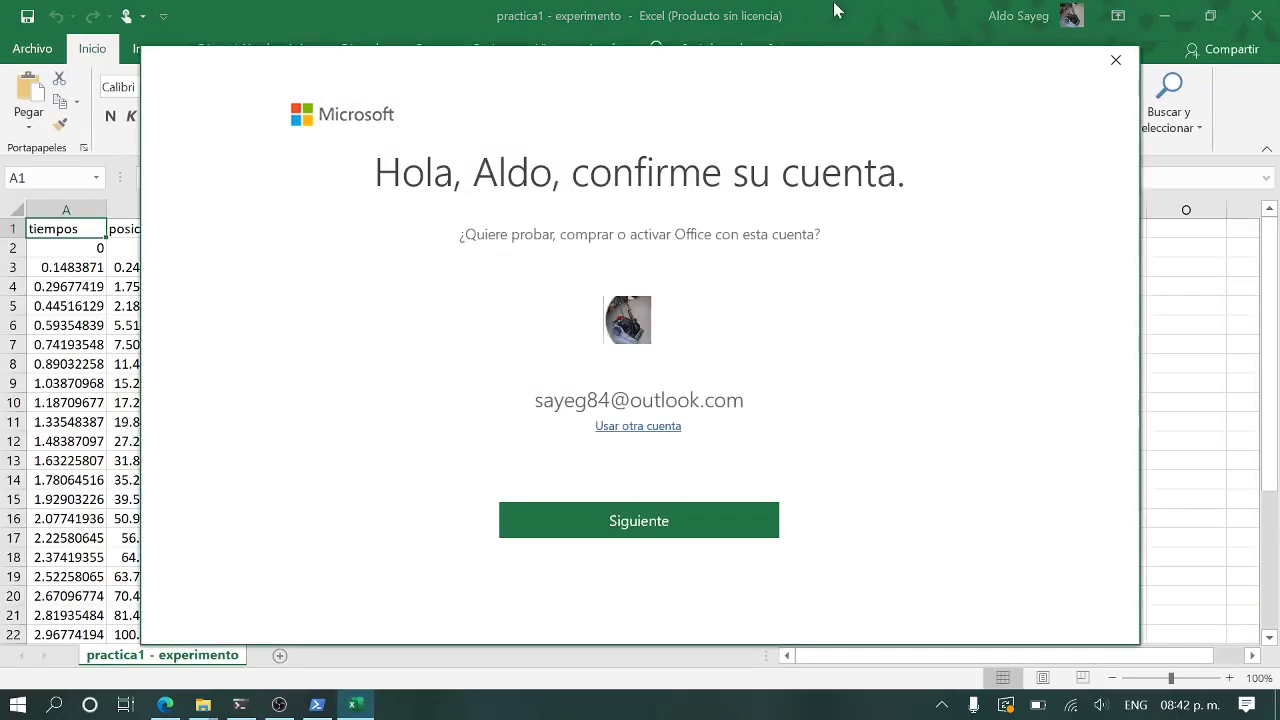
# Dismiss the account confirmation prompt and the inactive-product notice in Excel, and minimize the workbook window.
pyautogui.click(1118, 75)
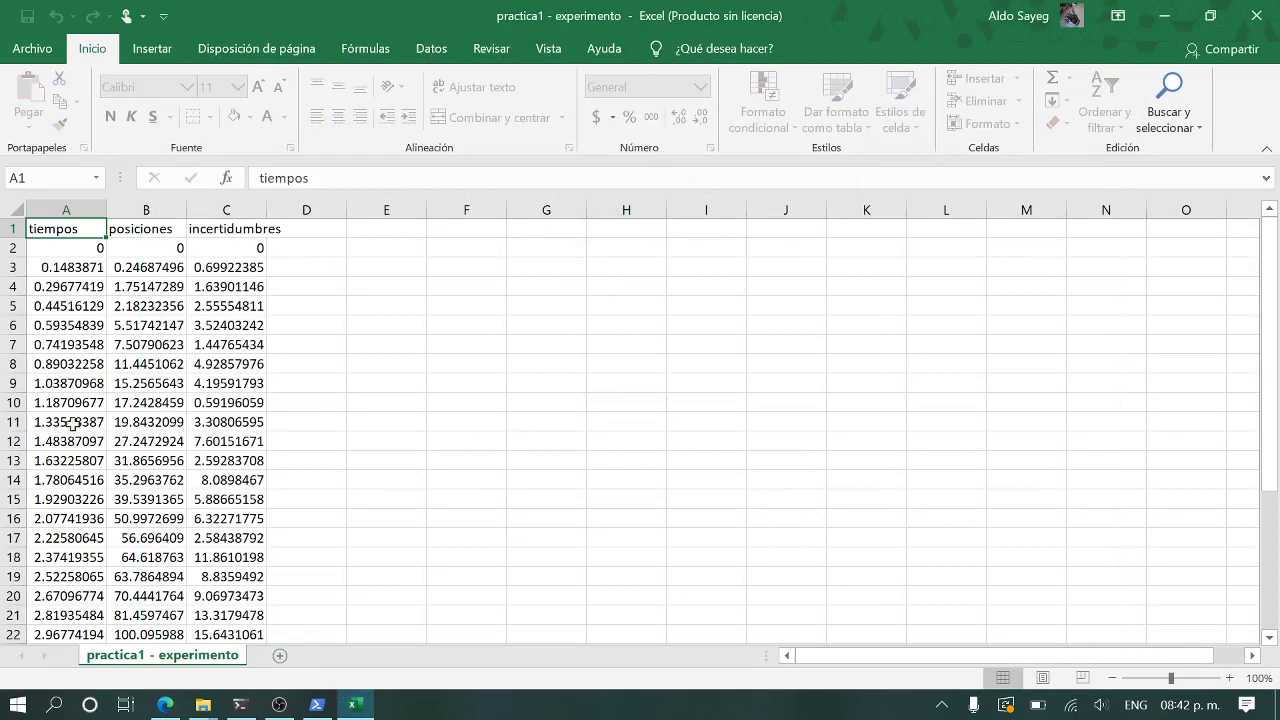
pyautogui.click(112, 378)
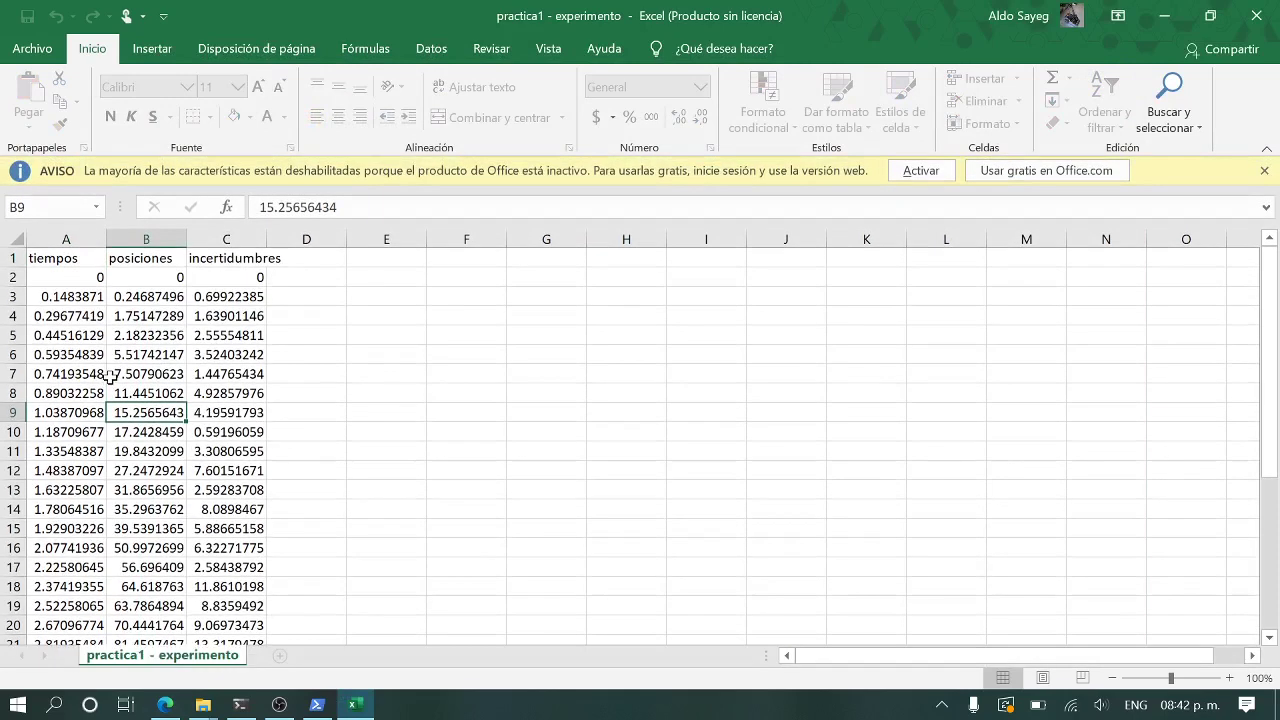
pyautogui.click(1264, 170)
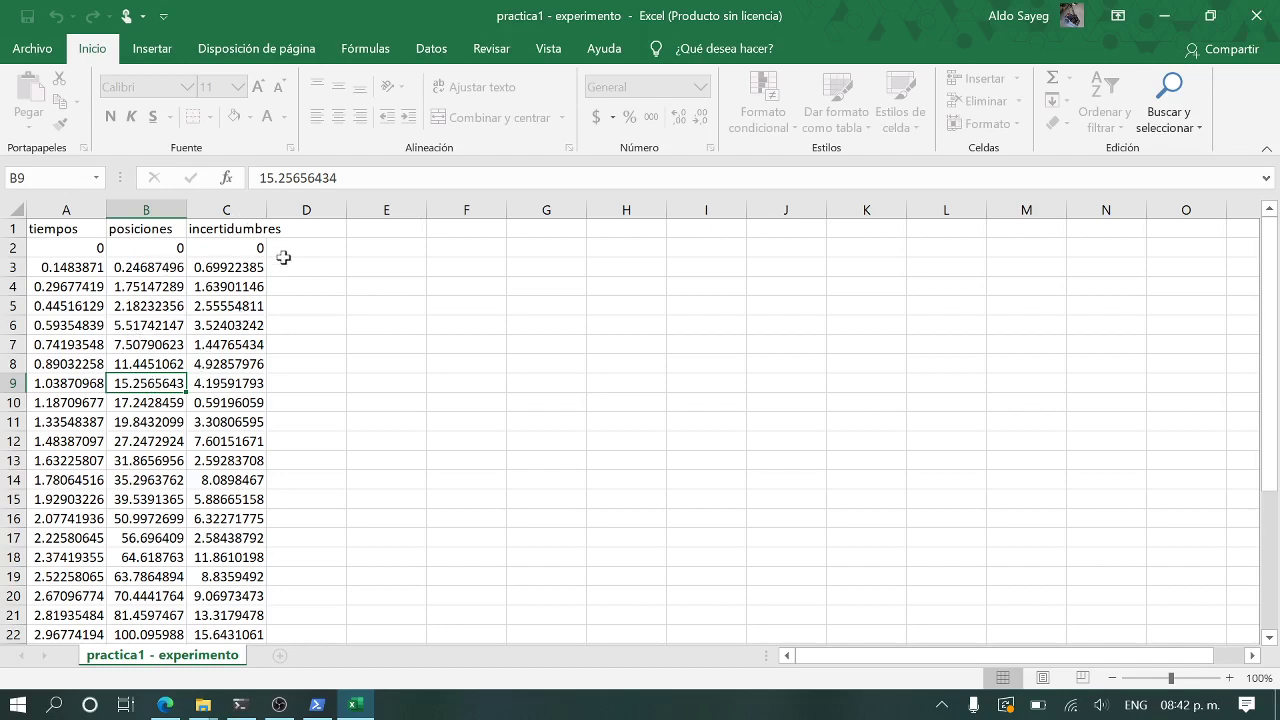
pyautogui.click(1162, 16)
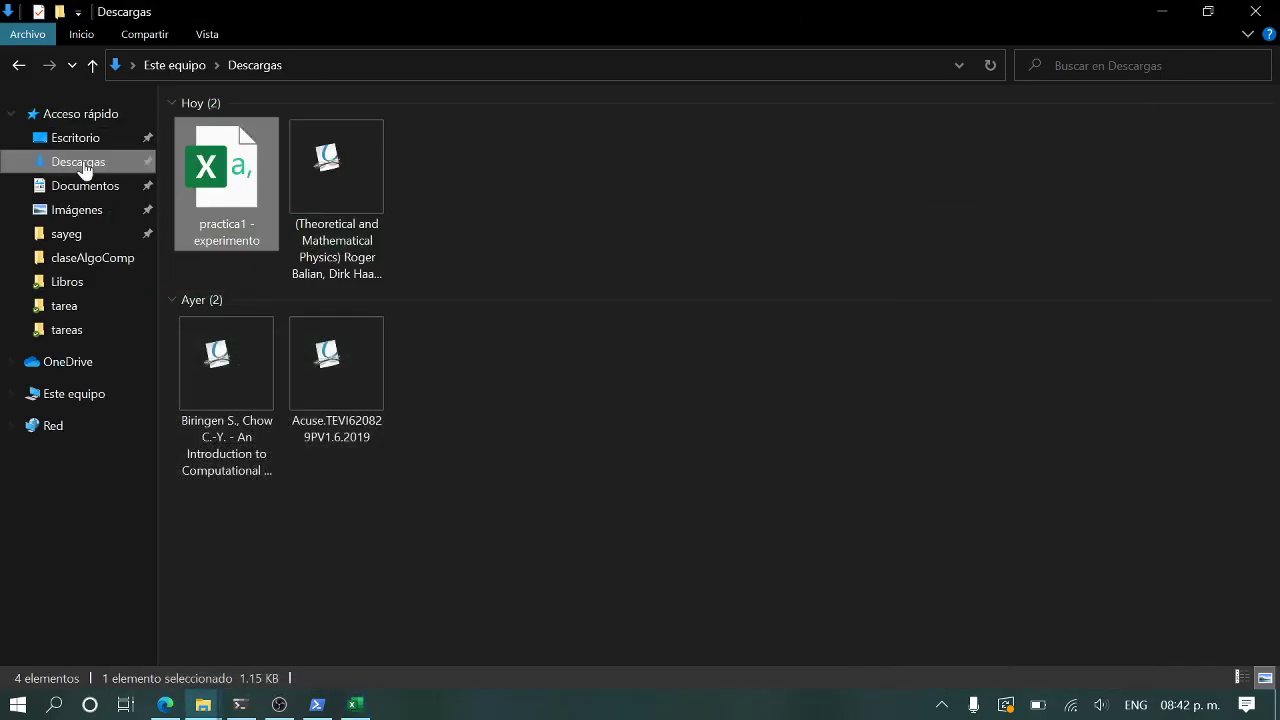
# Bring up PowerShell and set the Descargas folder window beside it, each filling half the screen.
pyautogui.click(165, 704)
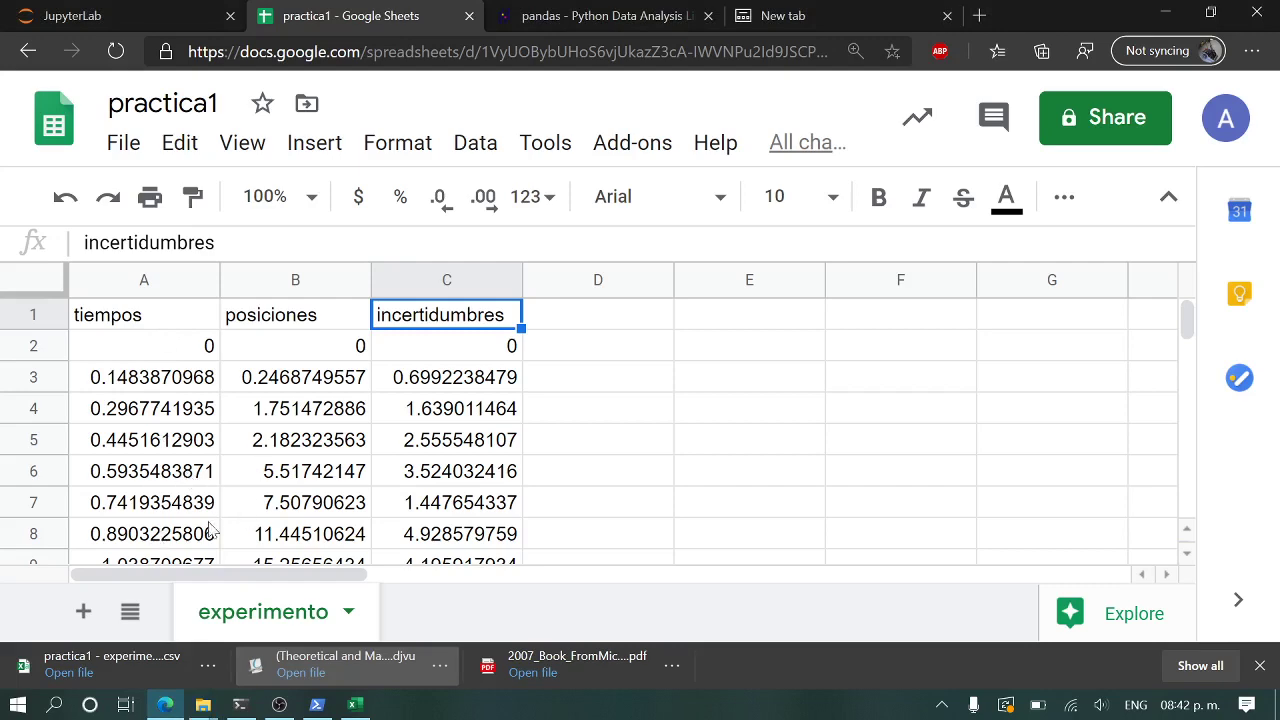
pyautogui.click(317, 704)
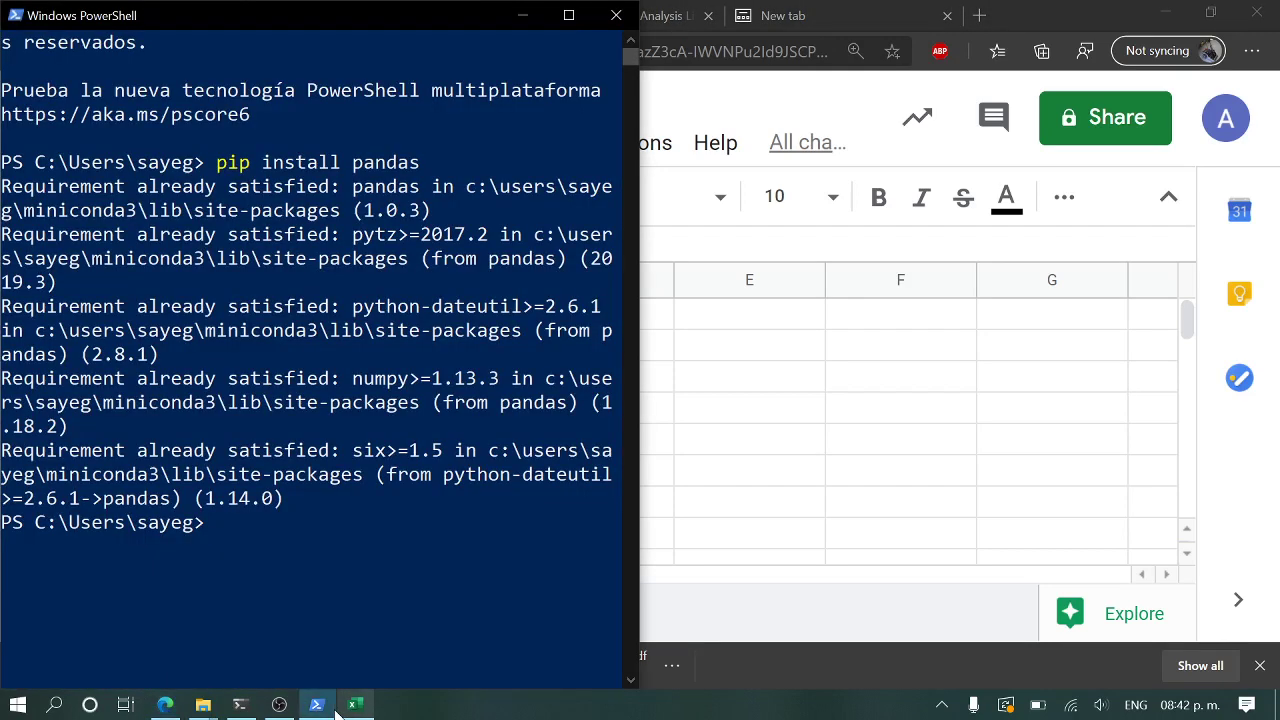
pyautogui.moveTo(203, 708)
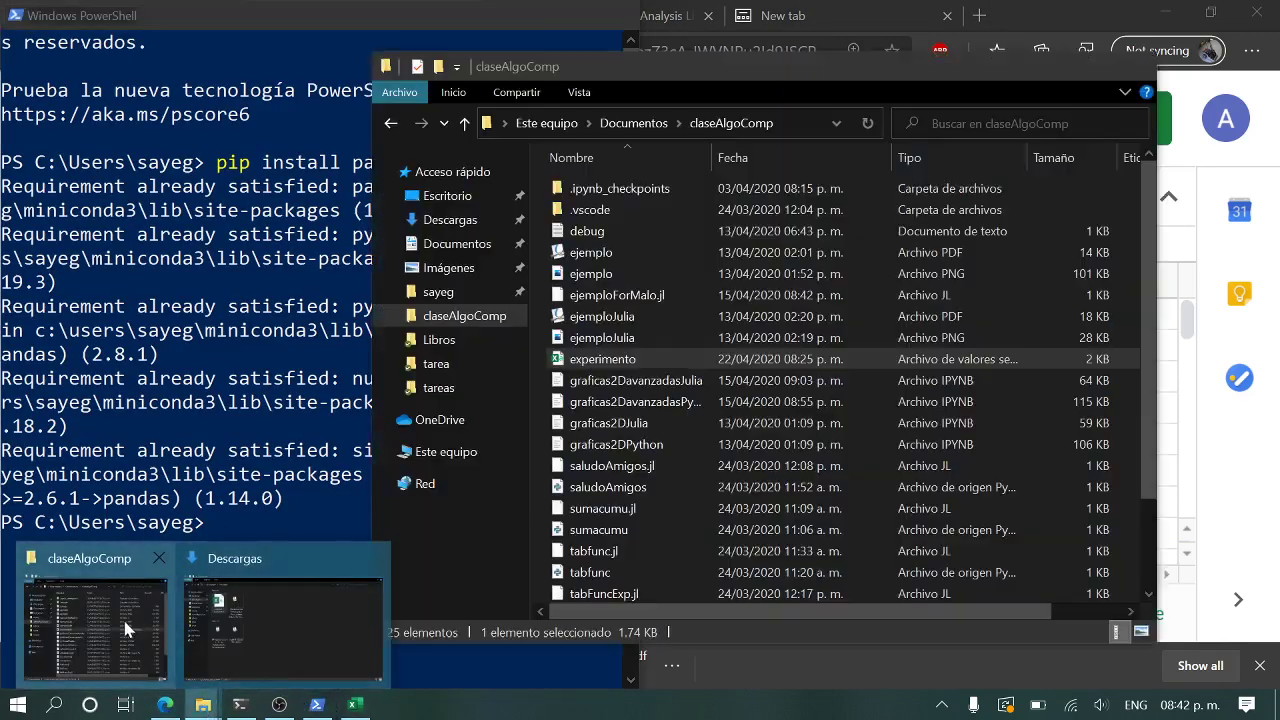
pyautogui.click(197, 632)
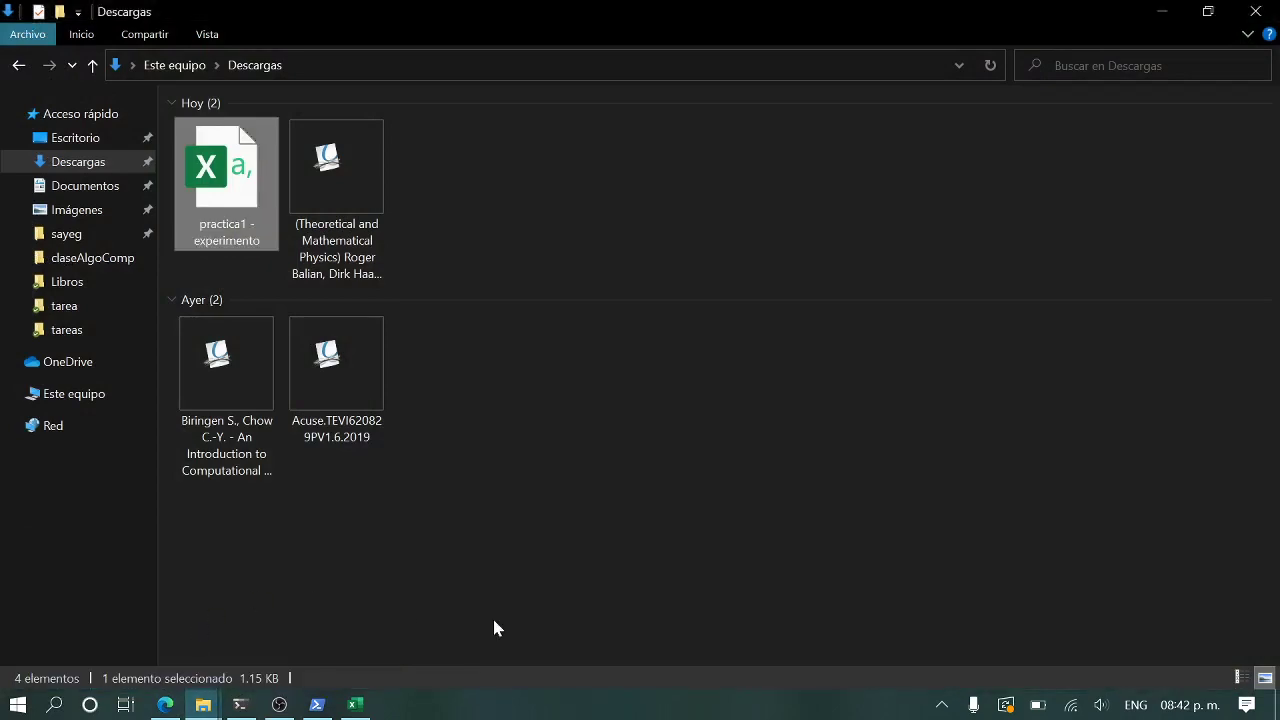
pyautogui.press('super+Right')
# Bring up the claseAlgoComp folder window and tile it side by side with the Descargas window.
pyautogui.hotkey('alt', 'Tab')
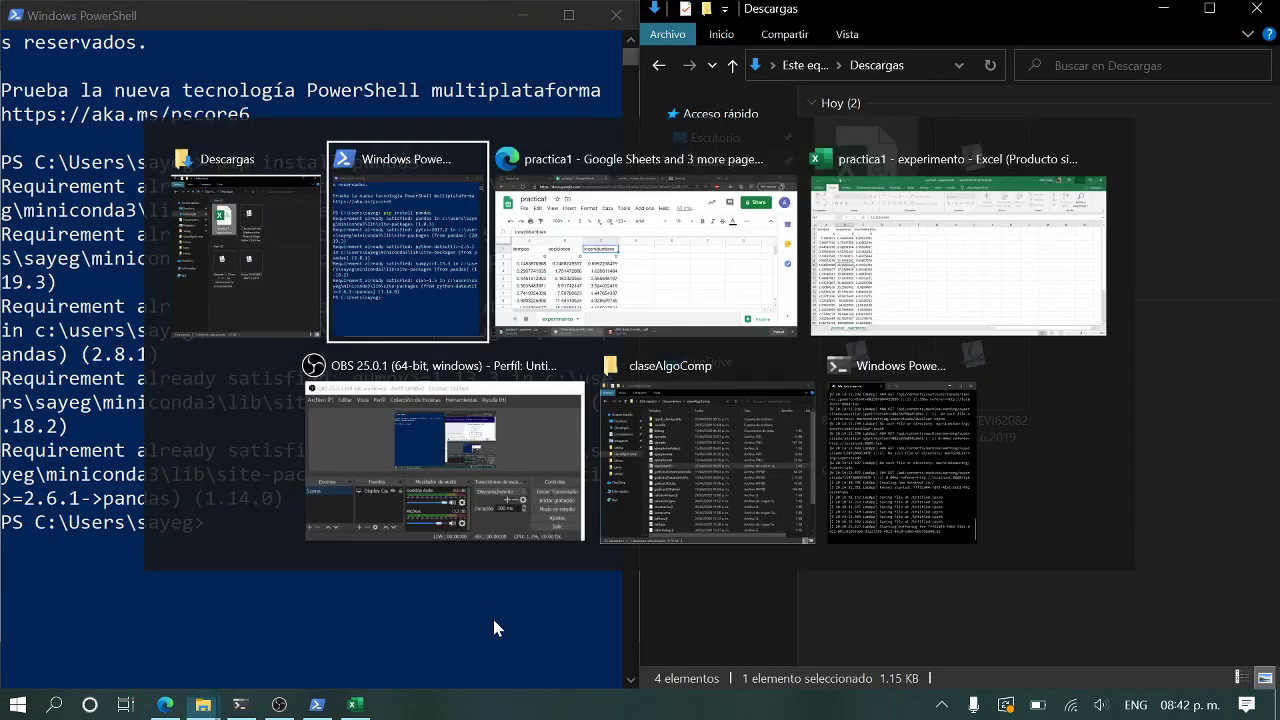
pyautogui.hotkey('alt', 'Tab')
pyautogui.hotkey('alt', 'Tab')
pyautogui.hotkey('alt', 'shift', 'Tab')
pyautogui.hotkey('alt', 'Tab')
pyautogui.hotkey('alt', 'Tab')
pyautogui.hotkey('alt', 'Tab')
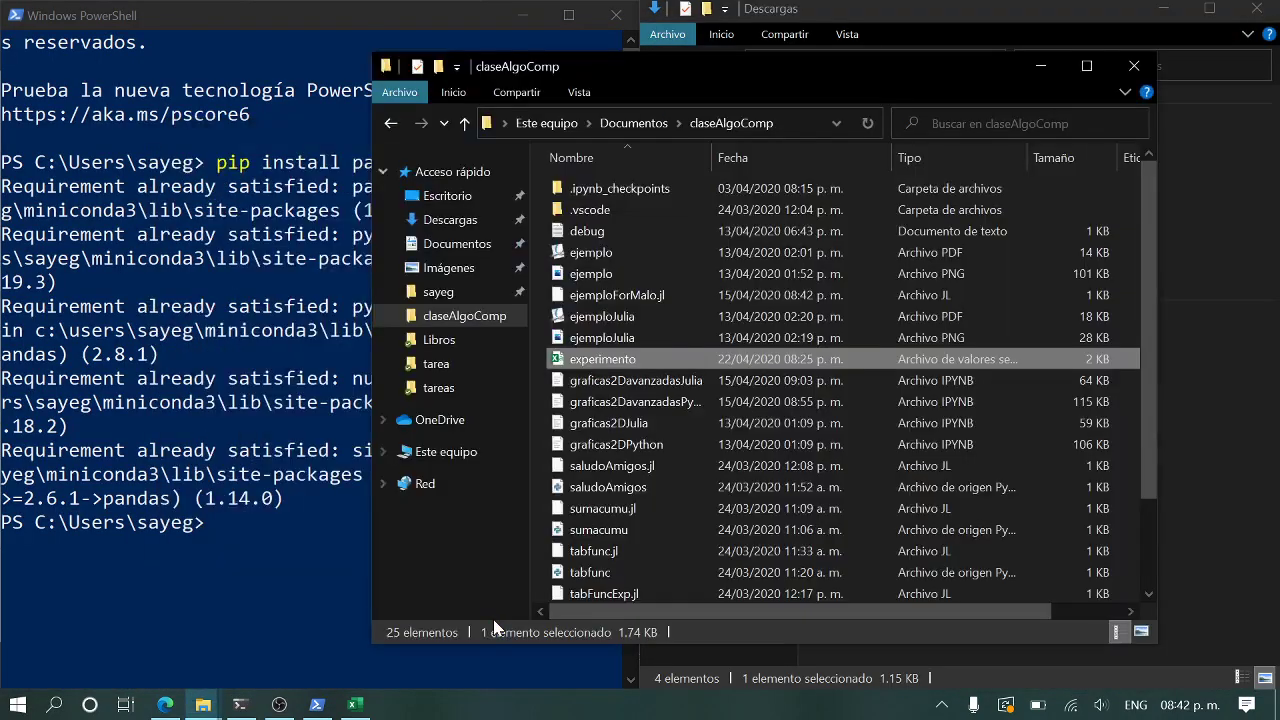
pyautogui.press('super+Left')
# Show the claseAlgoComp files as medium icons and delete the experimento CSV file from that folder.
pyautogui.click(441, 30)
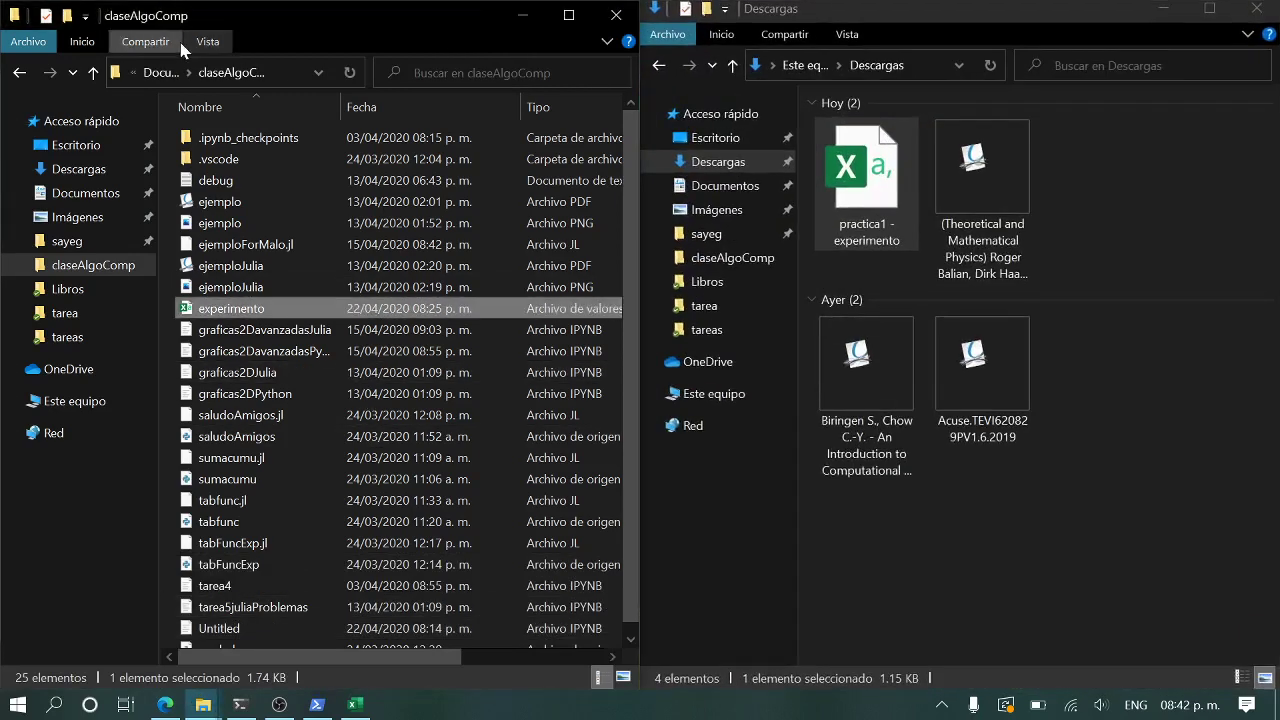
pyautogui.click(207, 42)
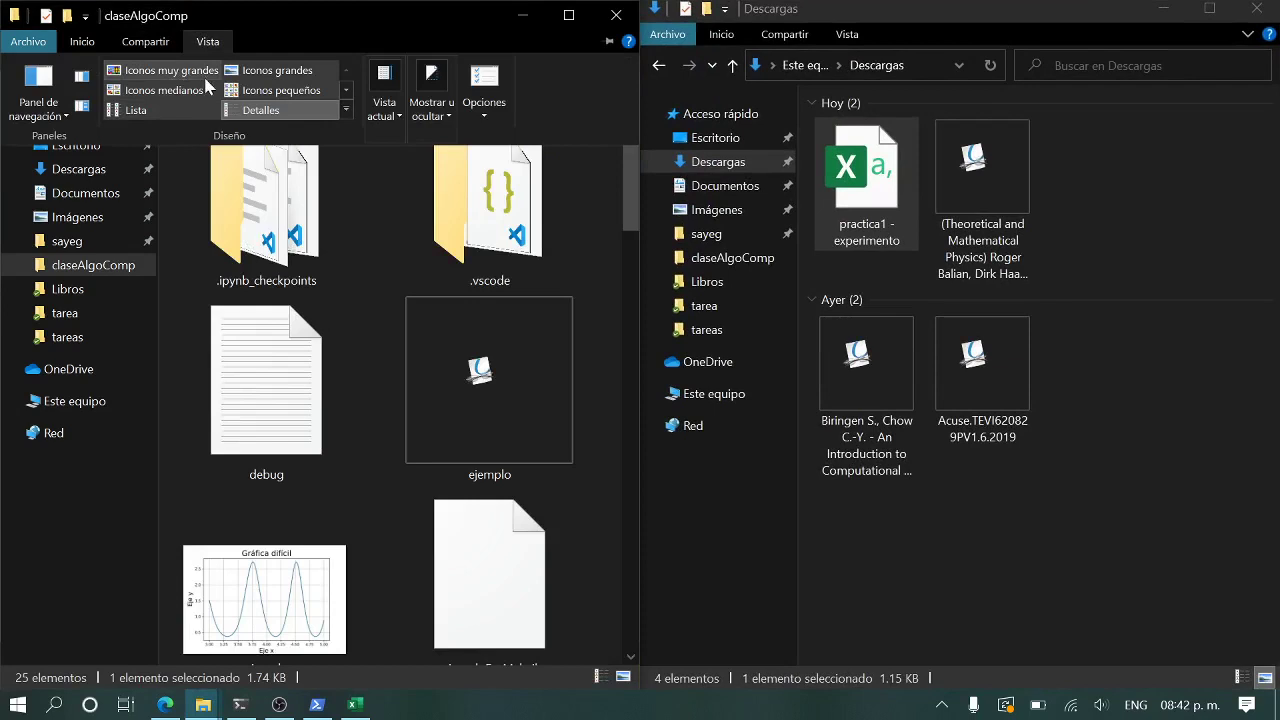
pyautogui.click(187, 92)
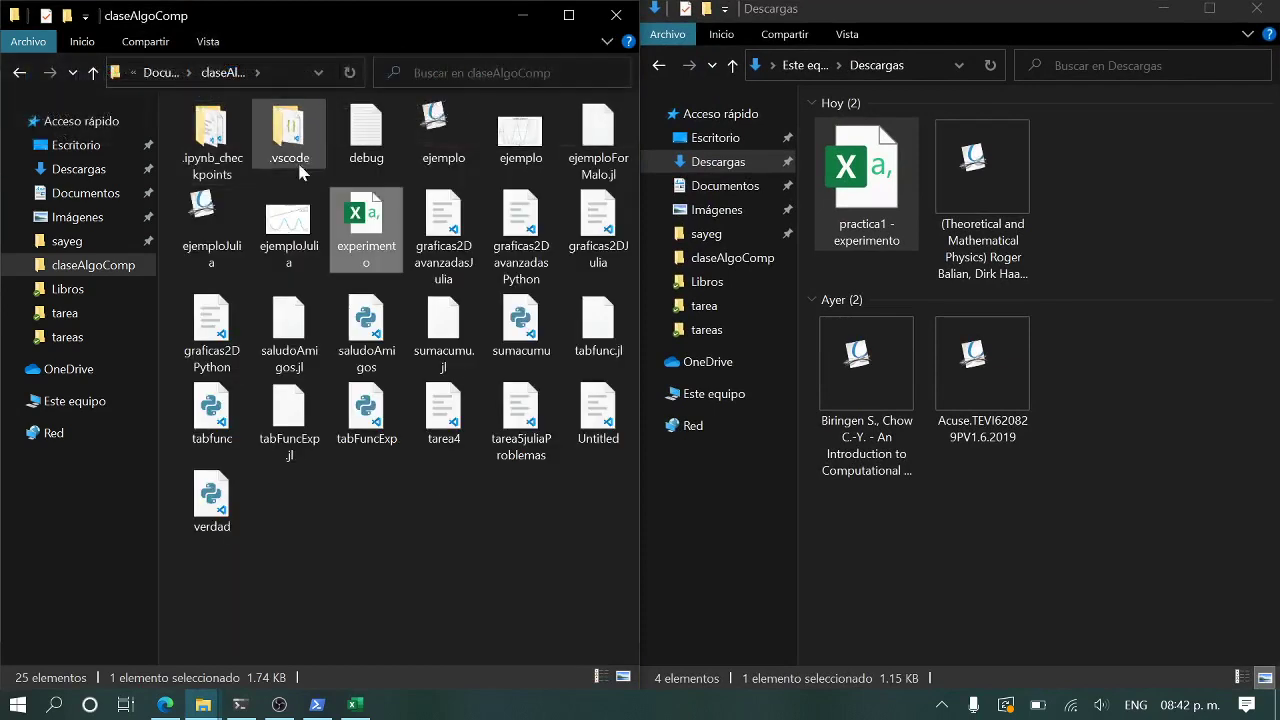
pyautogui.press('Delete')
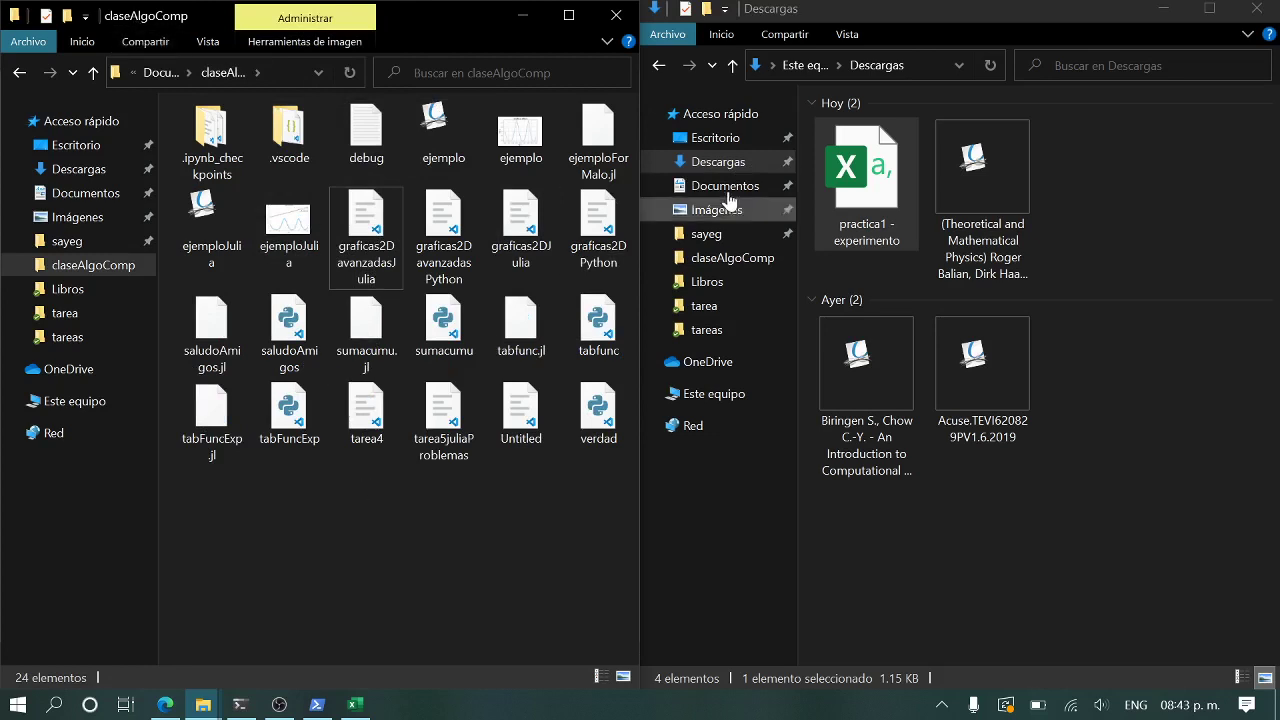
# Copy the practica1 - experimento CSV file from Descargas into the claseAlgoComp folder.
pyautogui.click(890, 195)
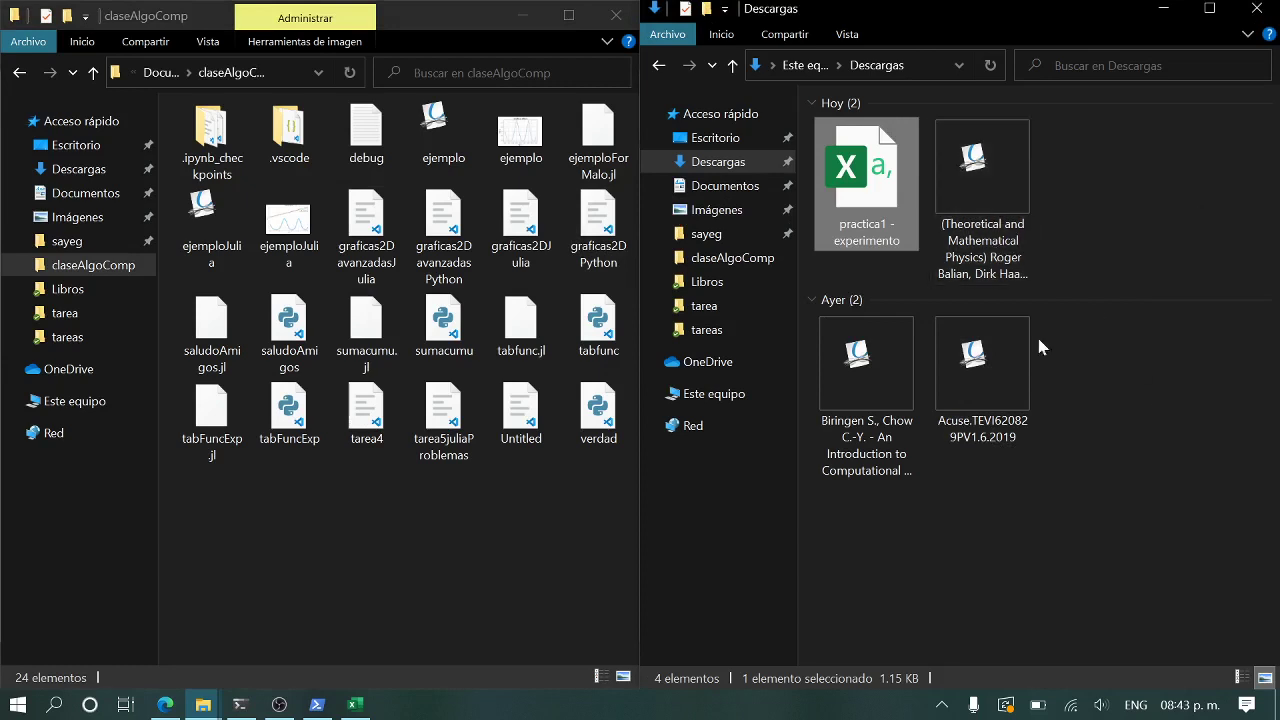
pyautogui.rightClick(886, 196)
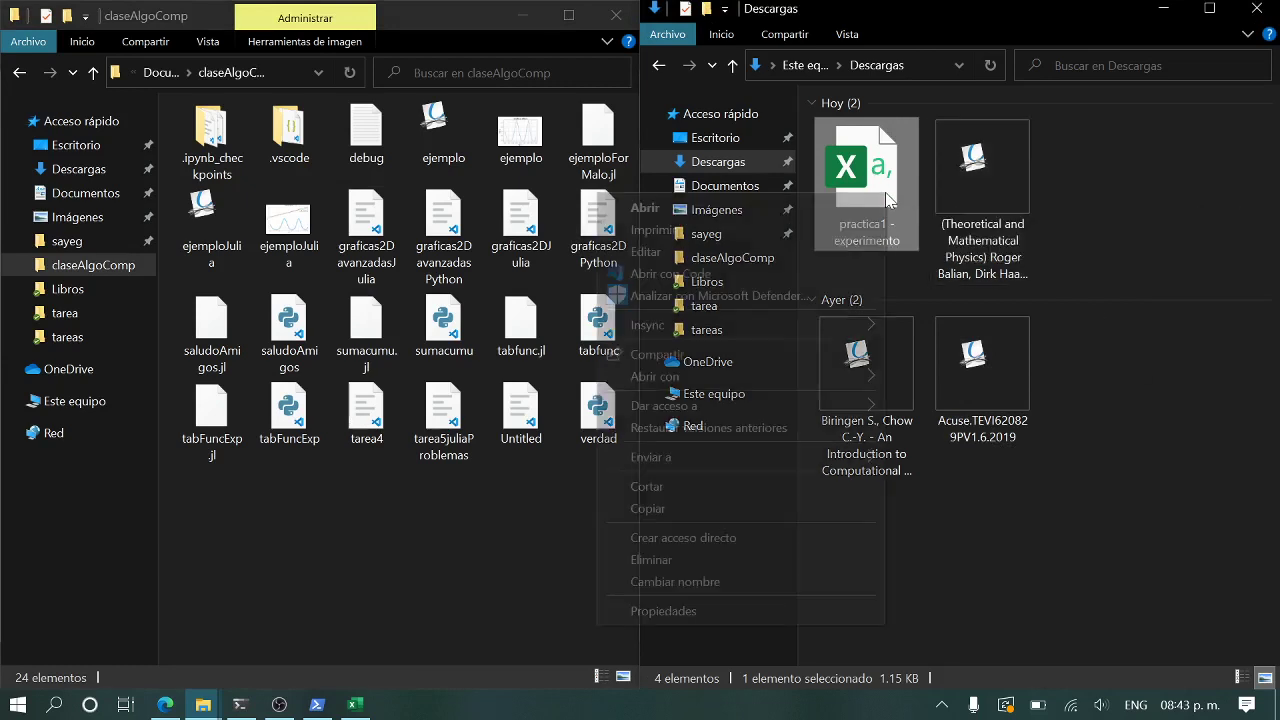
pyautogui.click(662, 509)
pyautogui.click(383, 489)
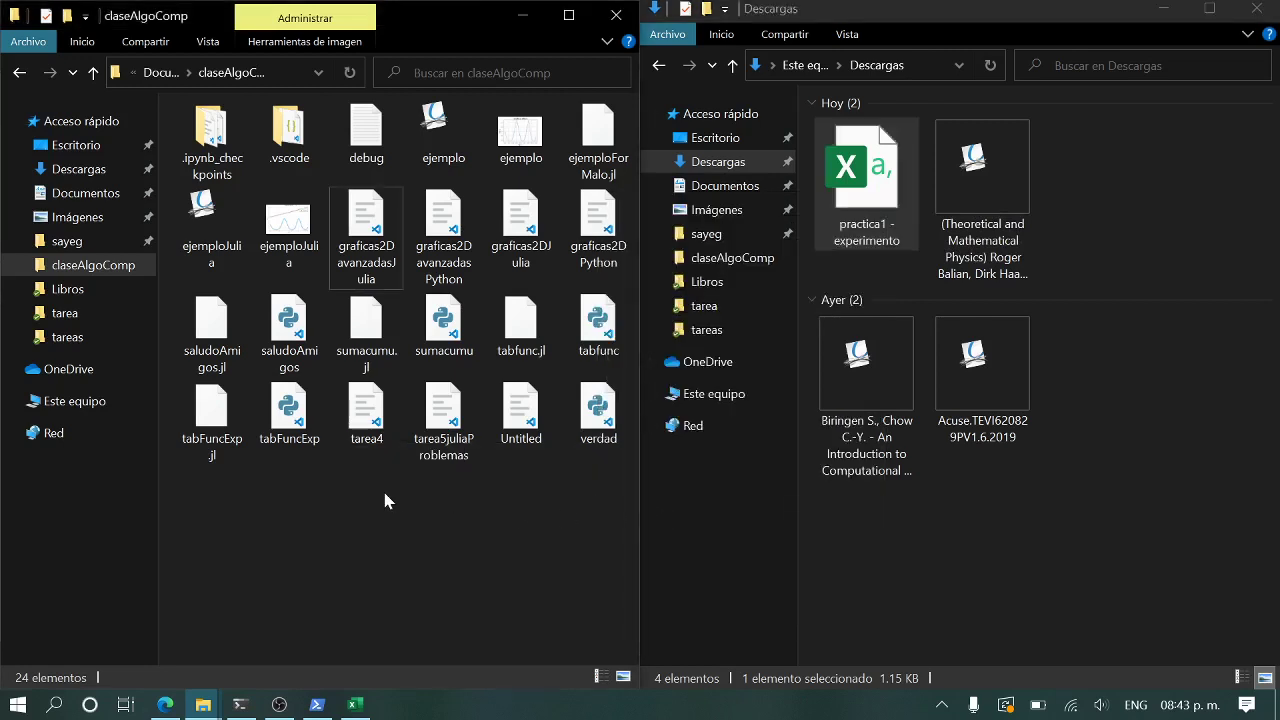
pyautogui.rightClick(385, 495)
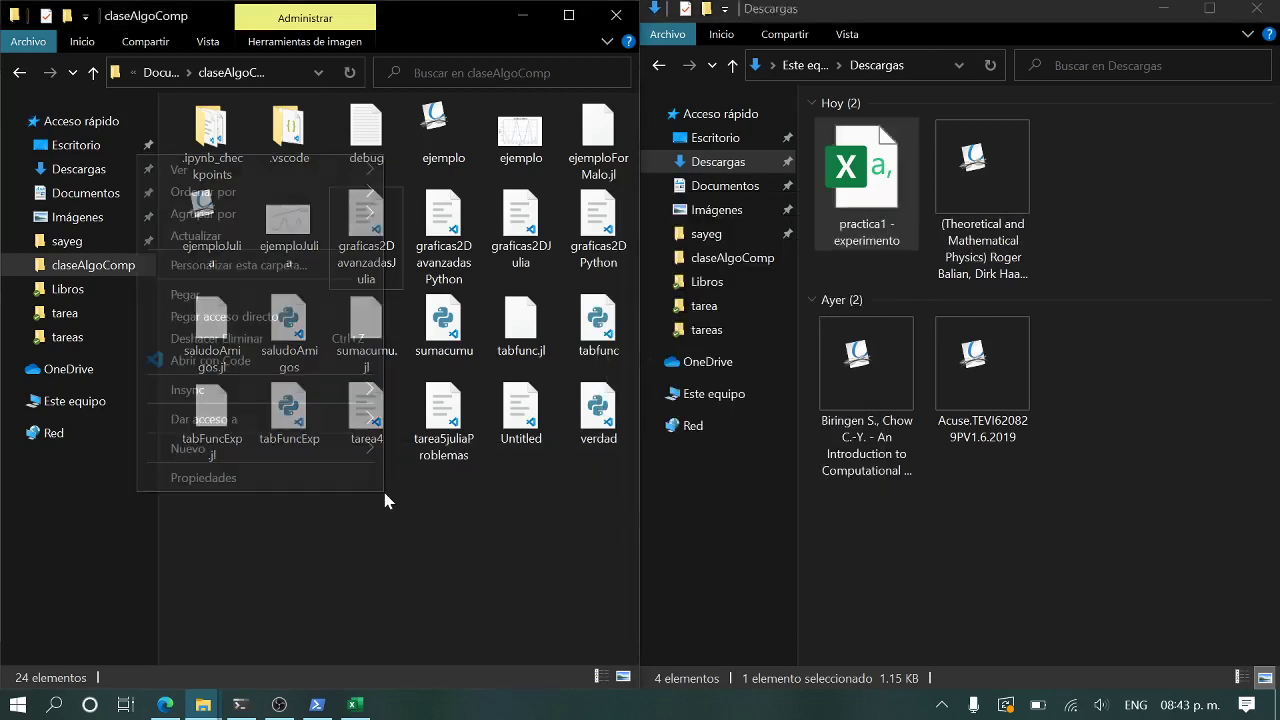
pyautogui.click(241, 303)
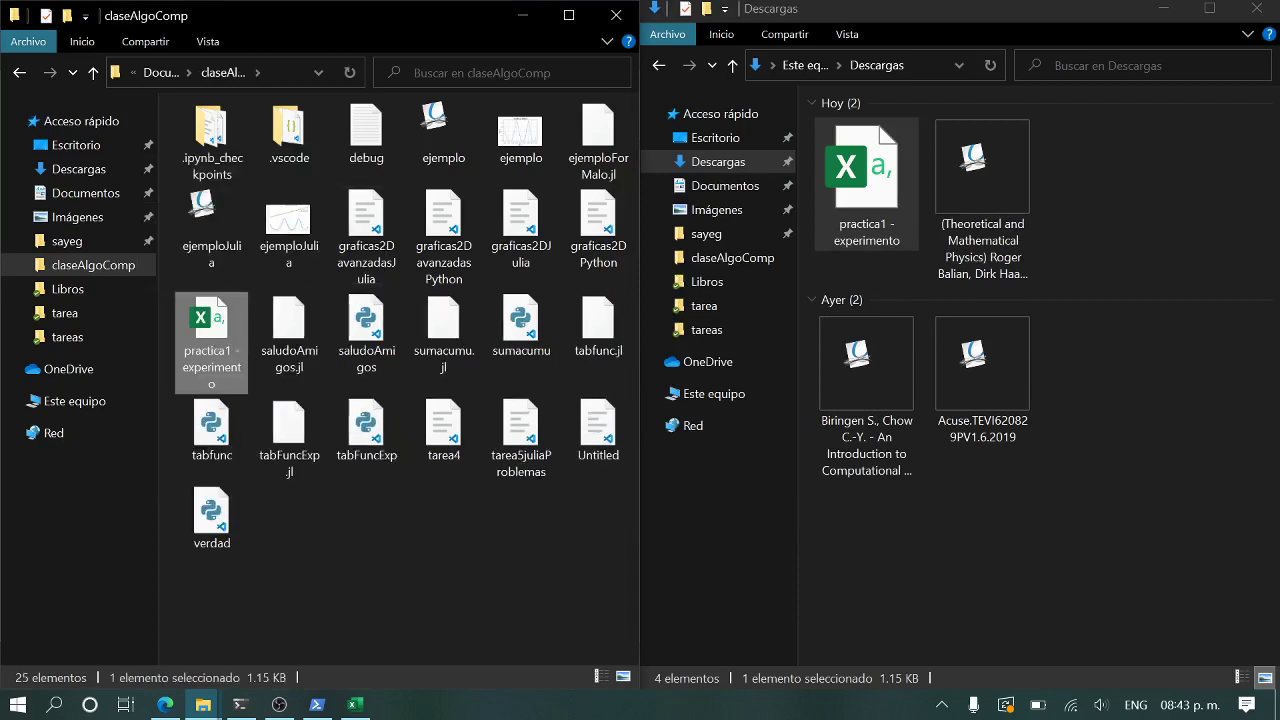
# Select the practica1 - experimento copy in claseAlgoComp and tile that folder window beside PowerShell.
pyautogui.click(323, 495)
pyautogui.click(222, 369)
pyautogui.press('super+Right')
pyautogui.press('super+Right')
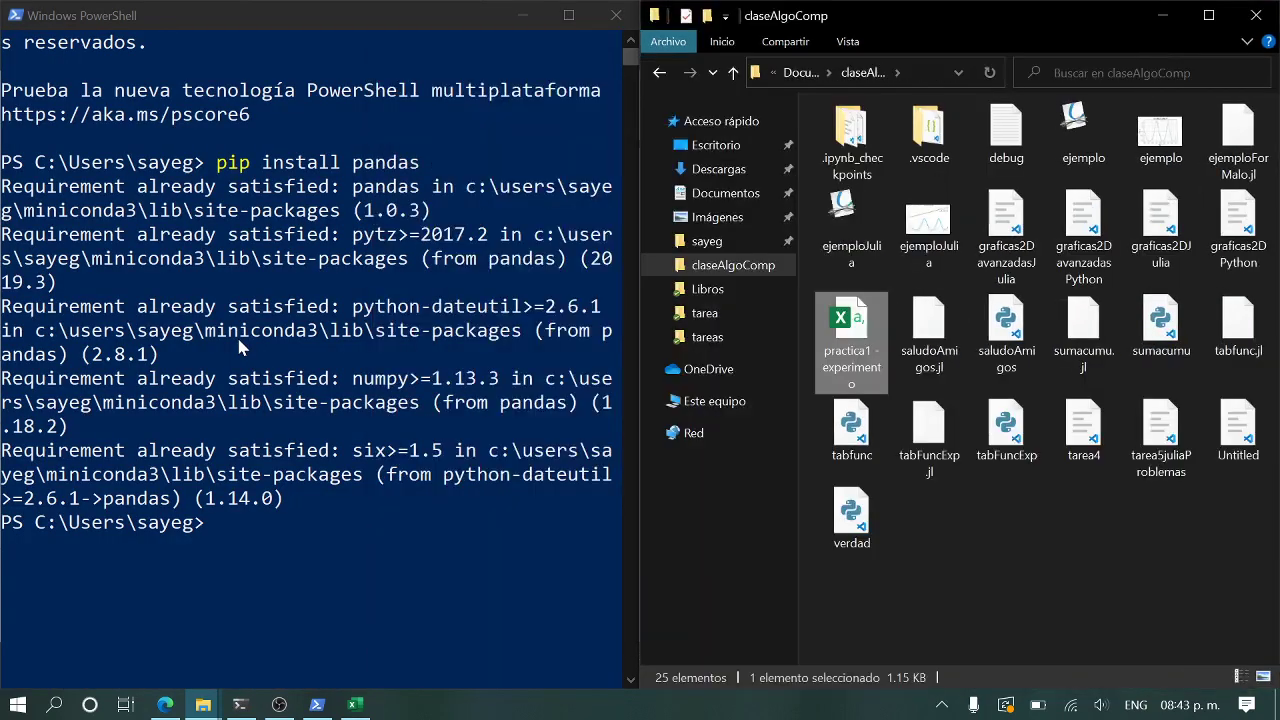
# View the practica1 - experimento data in Excel tiled beside PowerShell, and return to the claseAlgoComp folder window.
pyautogui.click(354, 704)
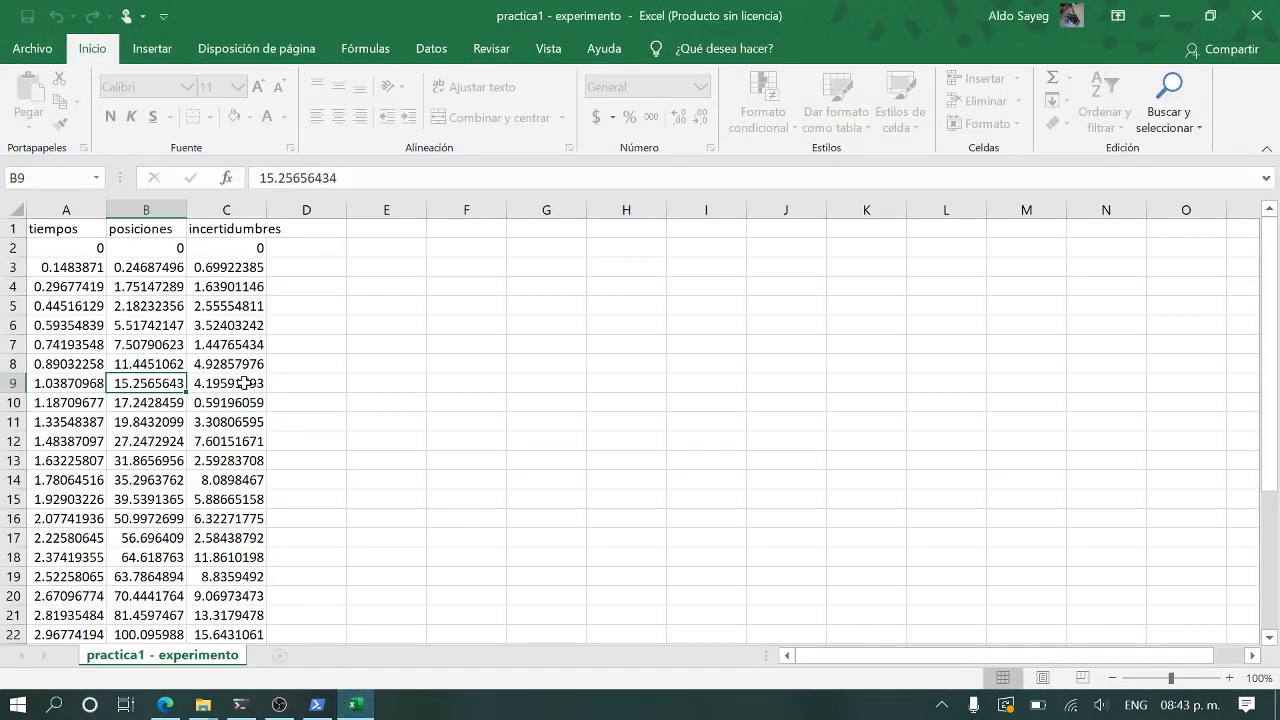
pyautogui.press('super+Right')
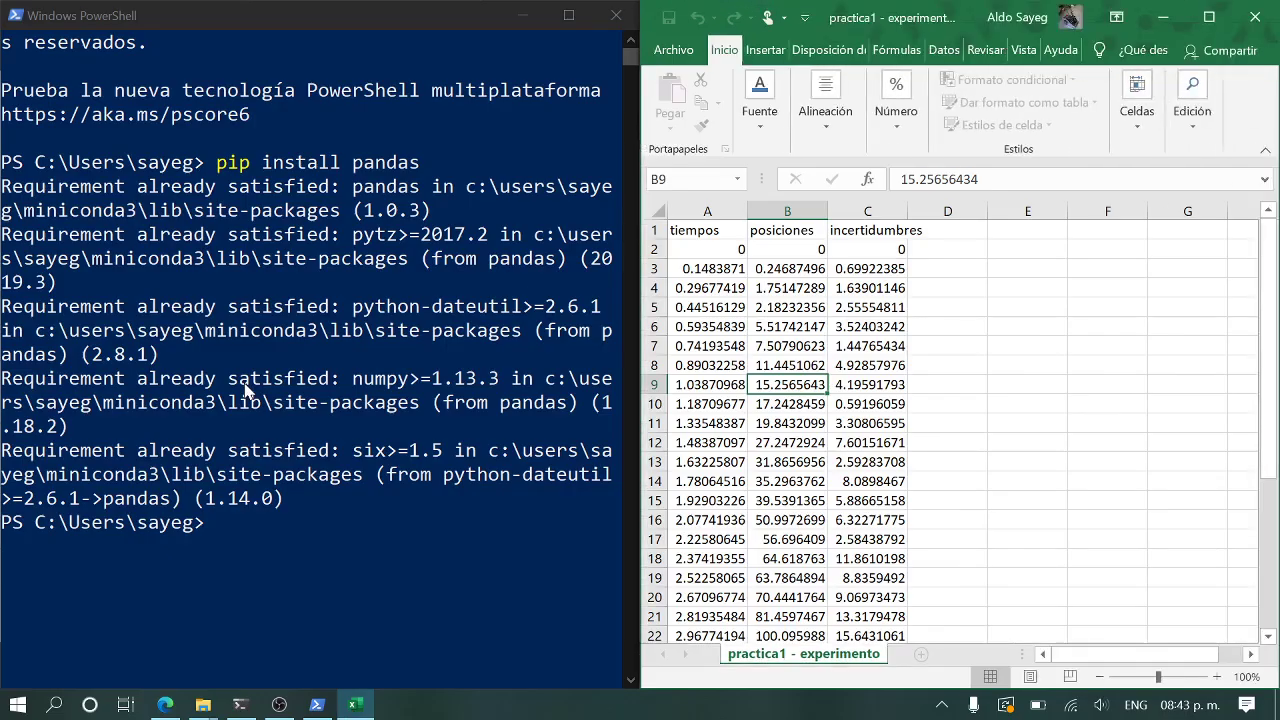
pyautogui.hotkey('alt', 'Tab')
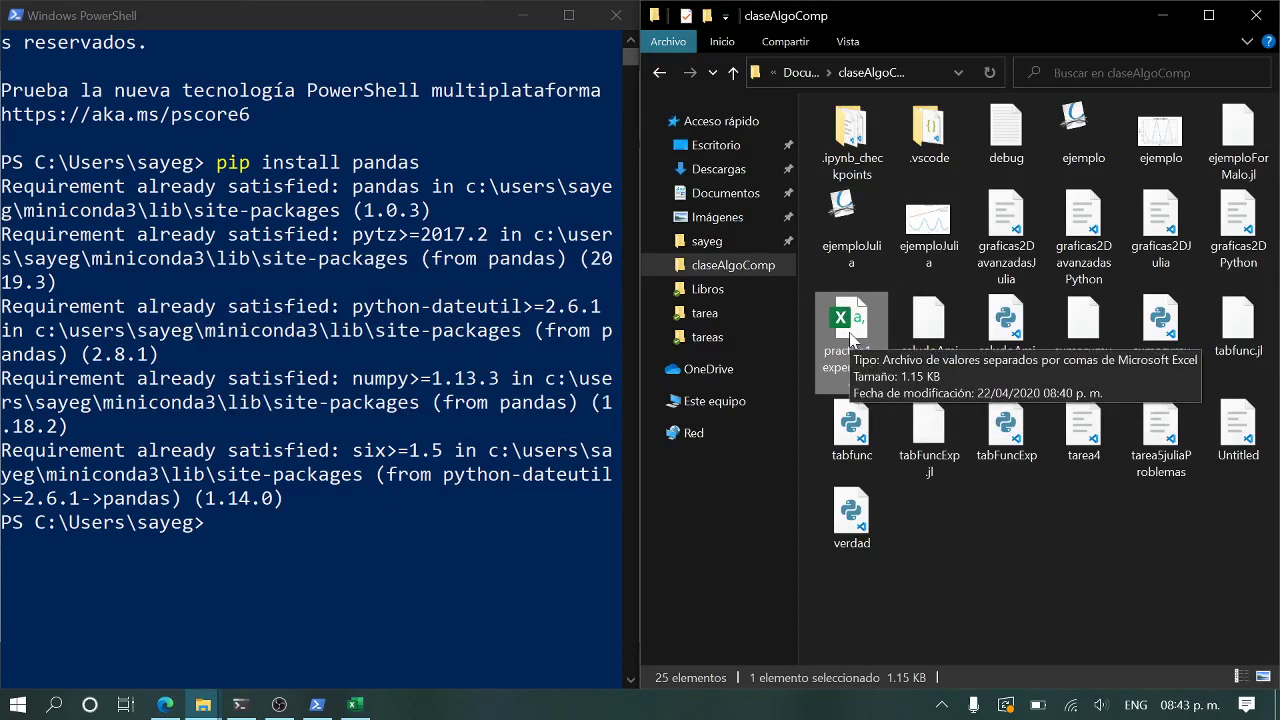
# Switch to PowerShell and clear the console.
pyautogui.click(364, 546)
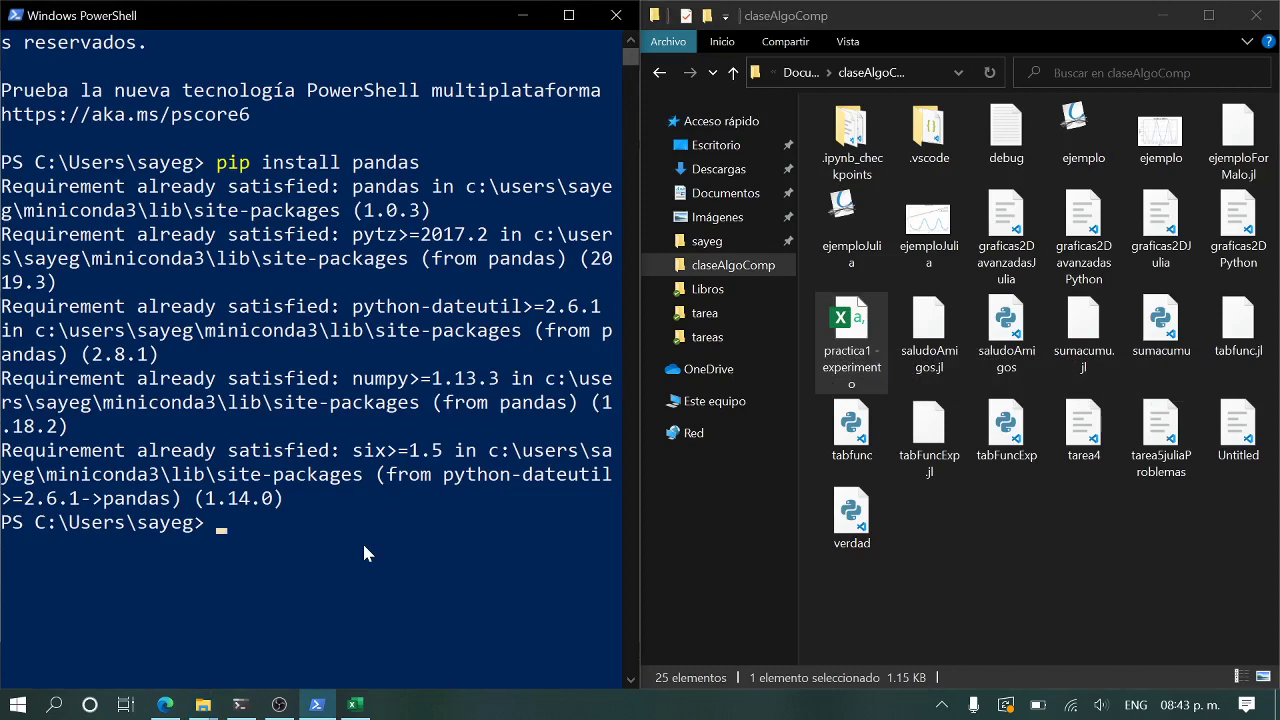
pyautogui.write('clear')
pyautogui.press('Return')
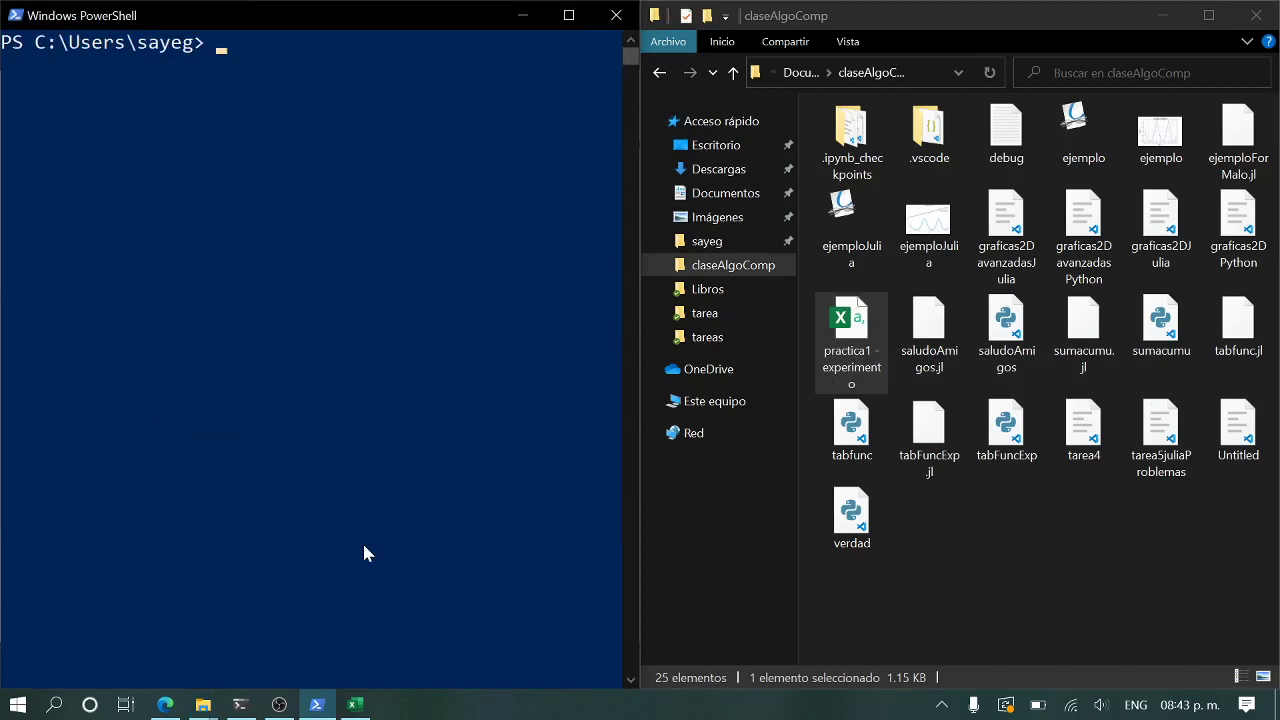
pyautogui.write('cd .\\')
pyautogui.write('I')
pyautogui.press('Tab')
pyautogui.press('Tab')
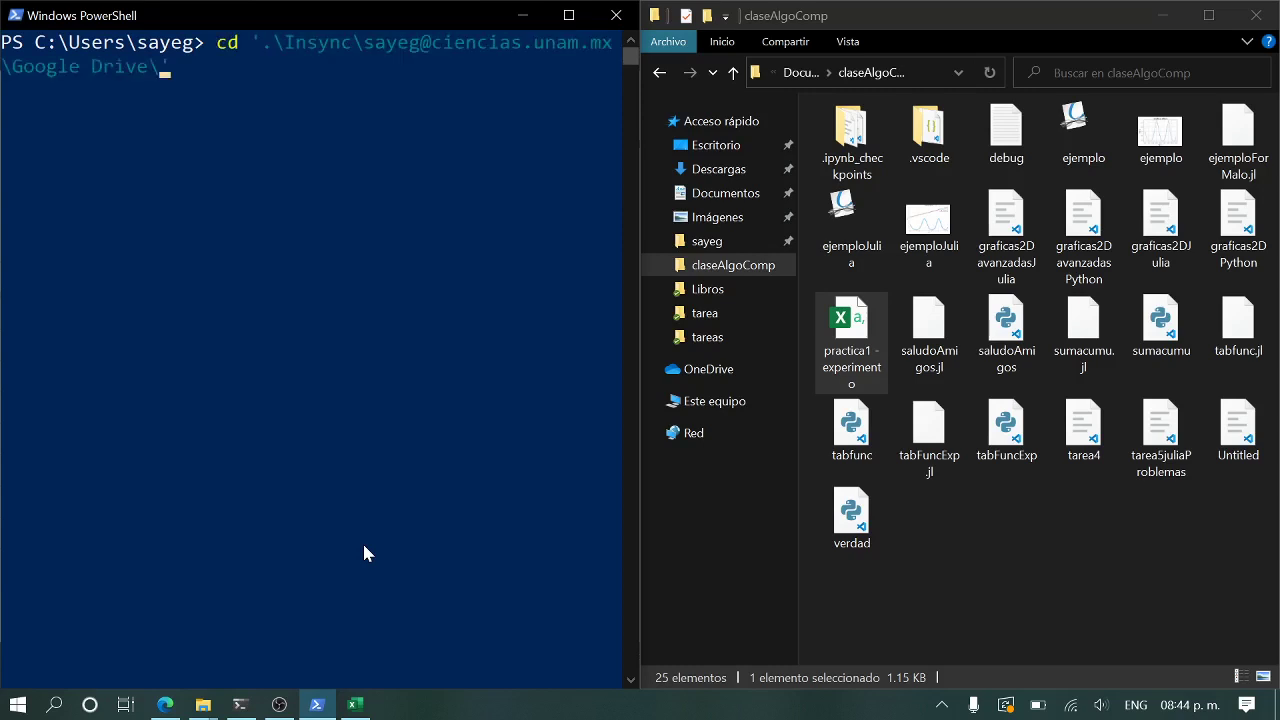
pyautogui.write('B')
pyautogui.press('Tab')
pyautogui.press('BackSpace')
pyautogui.press('BackSpace')
pyautogui.press('BackSpace')
pyautogui.press('BackSpace')
pyautogui.press('BackSpace')
pyautogui.press('BackSpace')
pyautogui.press('BackSpace')
pyautogui.press('BackSpace')
pyautogui.press('BackSpace')
pyautogui.press('BackSpace')
pyautogui.press('BackSpace')
pyautogui.press('BackSpace')
pyautogui.press('BackSpace')
pyautogui.press('BackSpace')
pyautogui.press('BackSpace')
pyautogui.press('BackSpace')
pyautogui.press('BackSpace')
pyautogui.press('BackSpace')
pyautogui.press('BackSpace')
pyautogui.press('BackSpace')
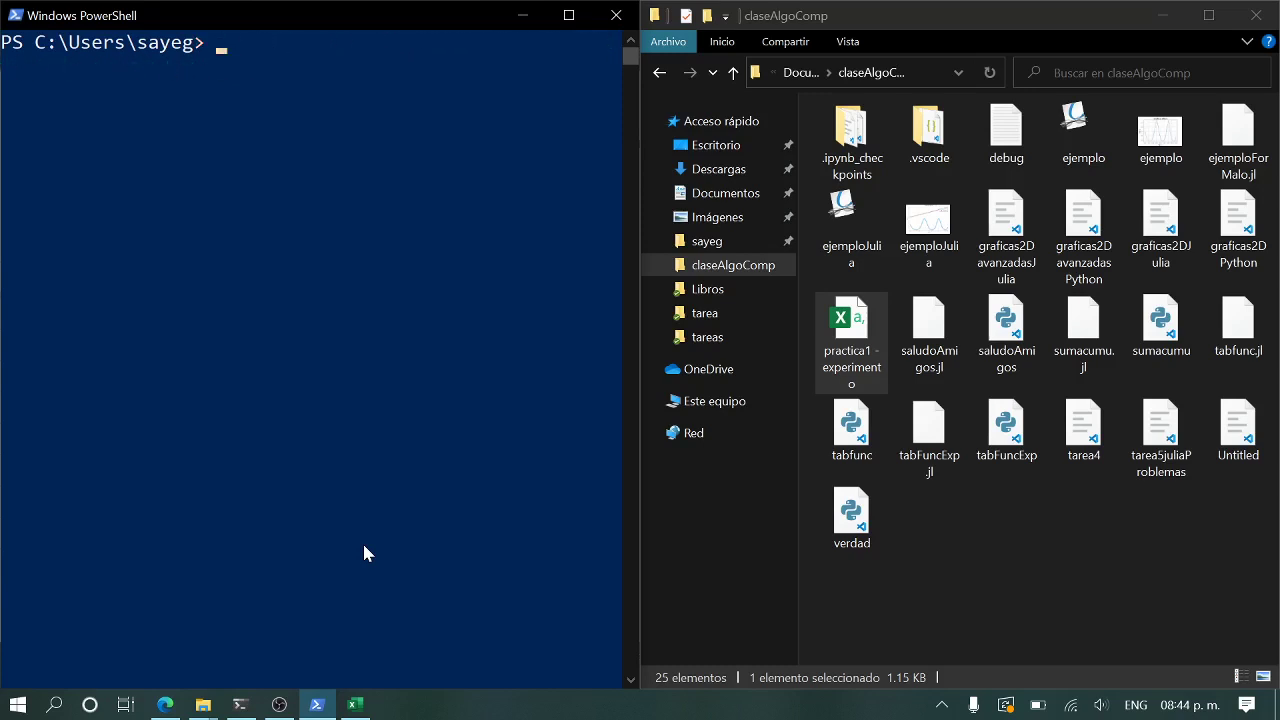
# Change the PowerShell working directory to .\Documents\claseAlgoComp.
pyautogui.write('CD')
pyautogui.press('BackSpace')
pyautogui.press('BackSpace')
pyautogui.write('cd')
pyautogui.write(' .\\Doc')
pyautogui.press('Tab')
pyautogui.write('c')
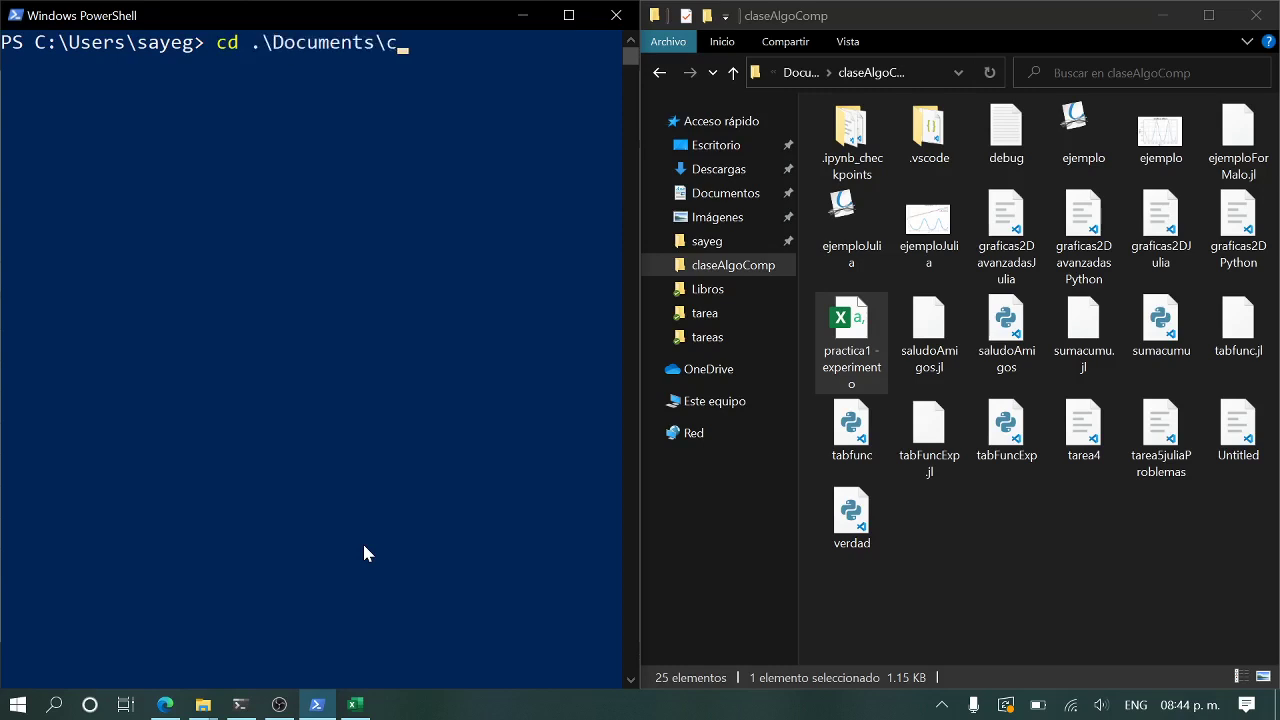
pyautogui.press('Tab')
pyautogui.press('Return')
# Clear the console, list the claseAlgoComp directory contents with ls, and clear the listing.
pyautogui.write('clear')
pyautogui.press('Return')
pyautogui.write('l')
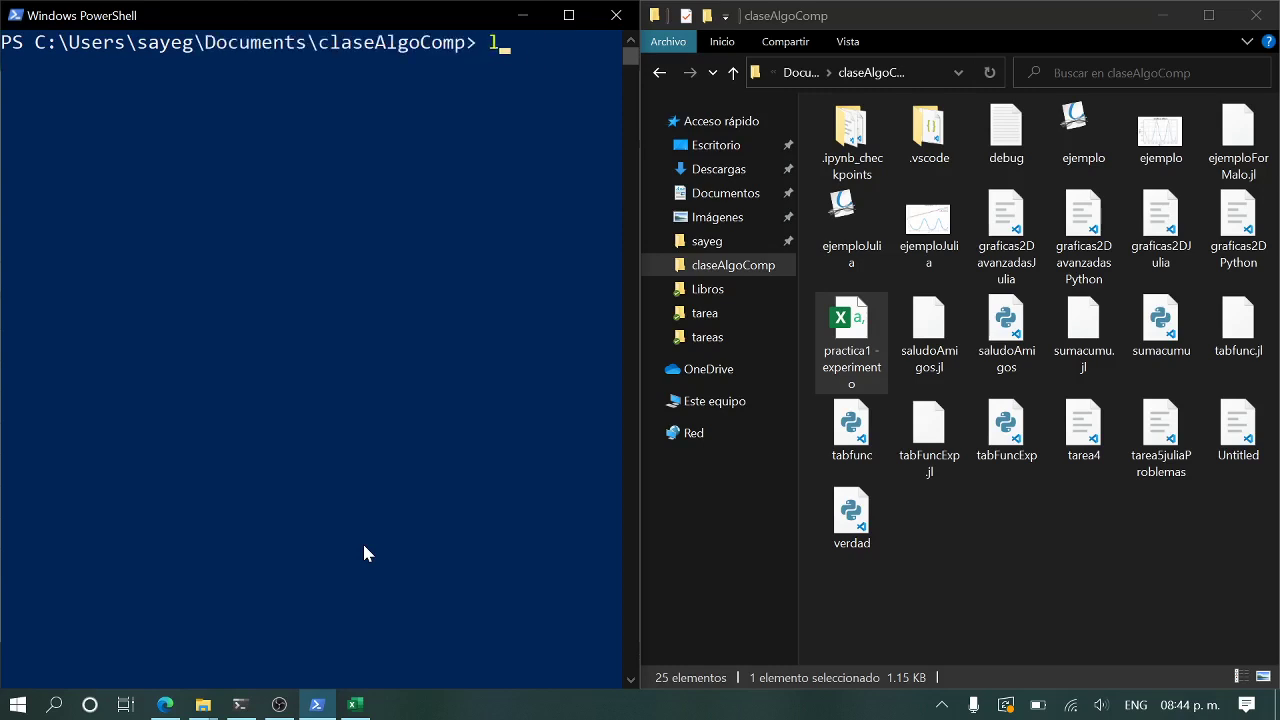
pyautogui.write('s')
pyautogui.press('Return')
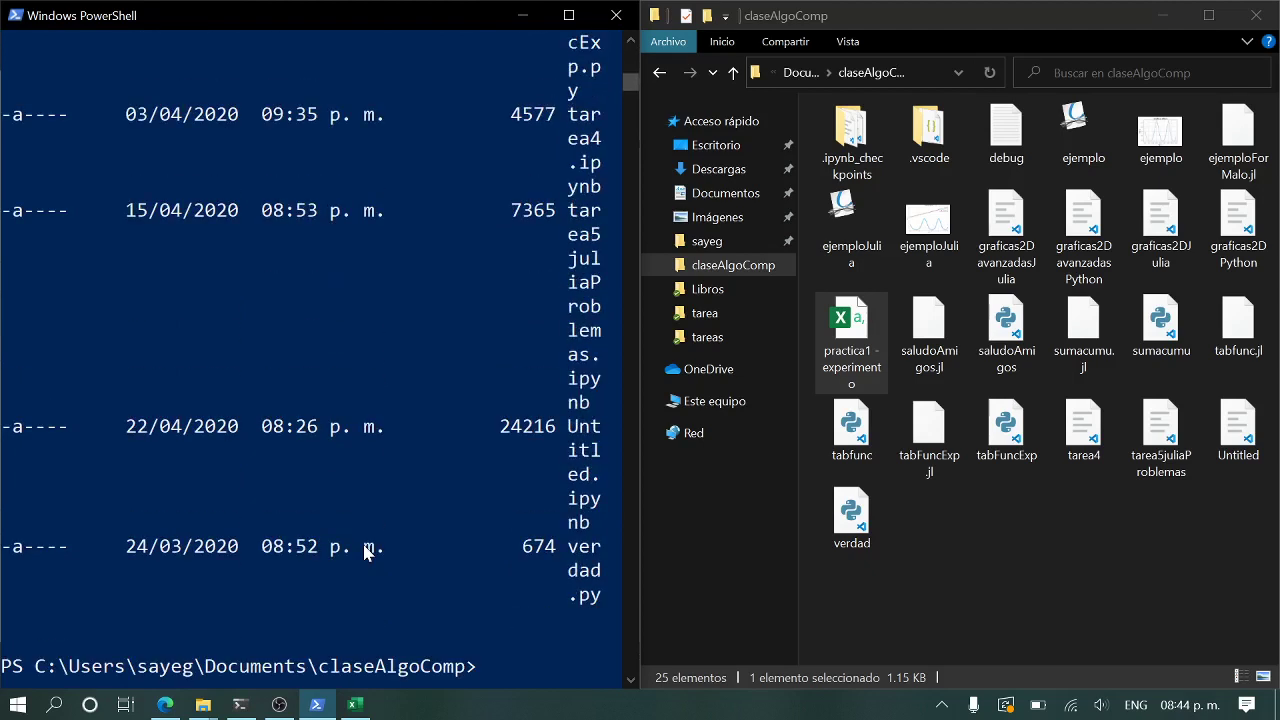
pyautogui.press('Return')
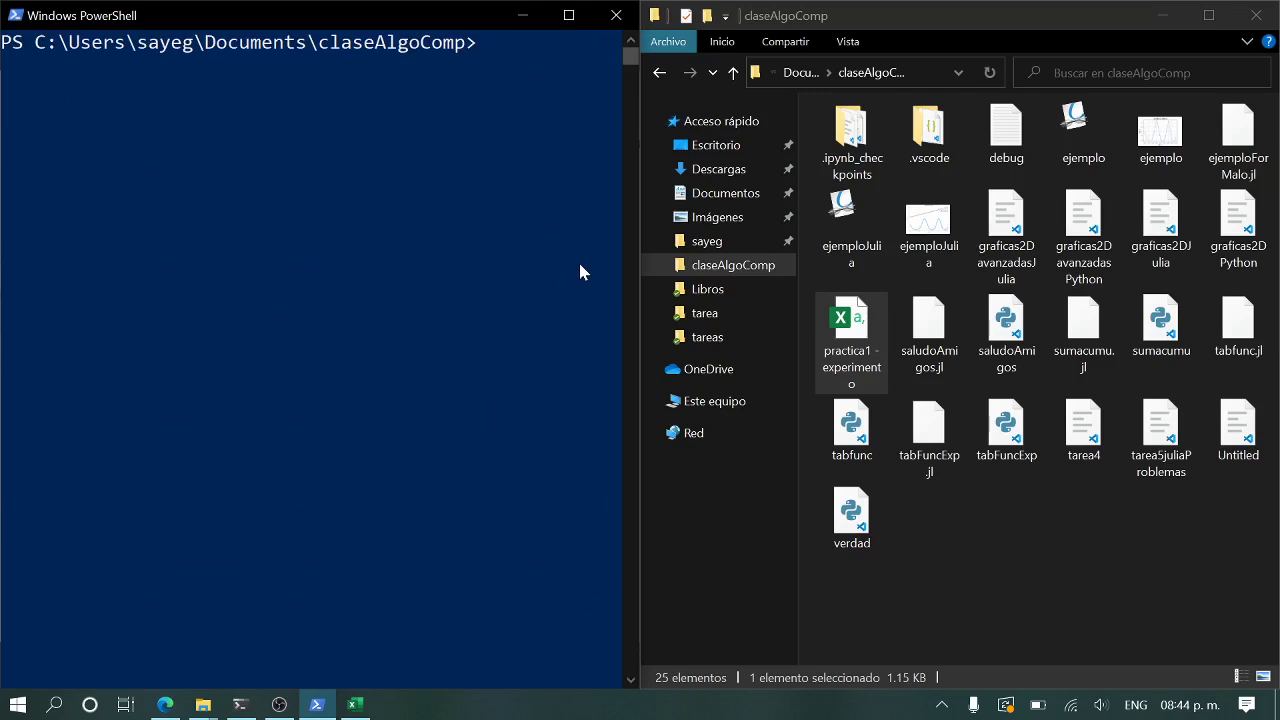
# Launch jupyter lab from claseAlgoComp, close the old JupyterLab browser tab, and tile Edge beside the folder window.
pyautogui.write('jupyter lab')
pyautogui.press('Return')
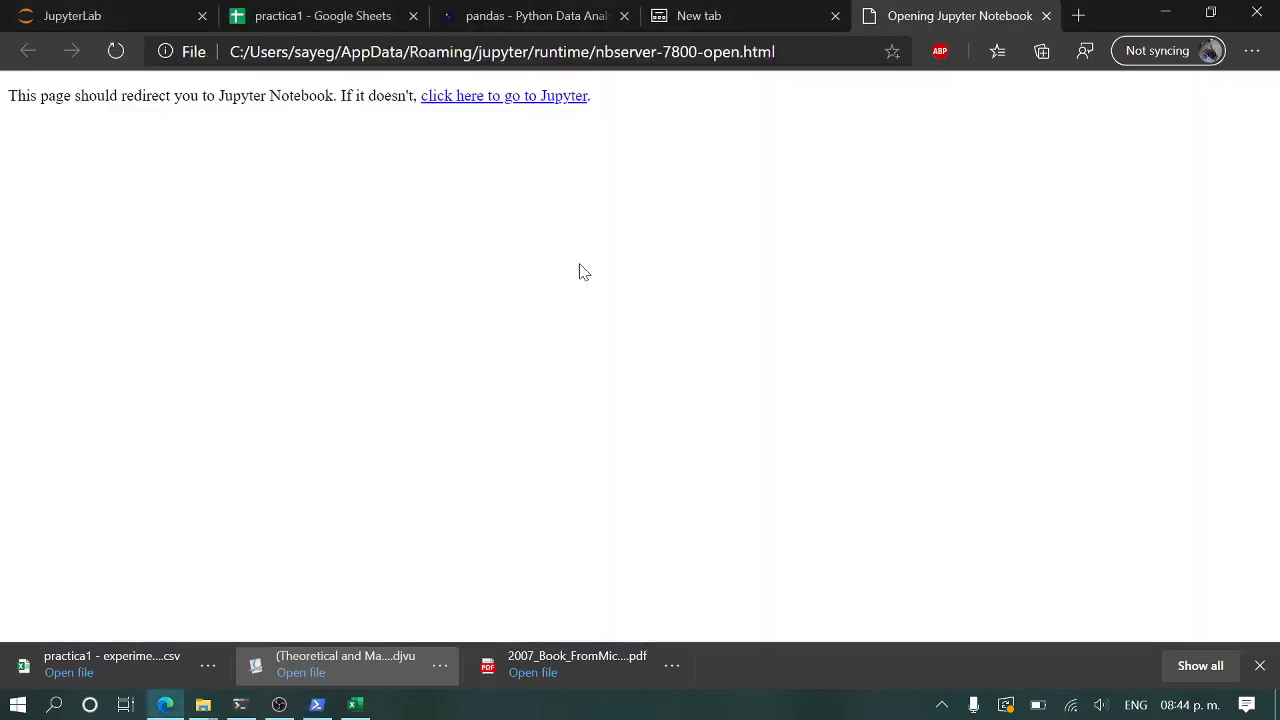
pyautogui.click(202, 15)
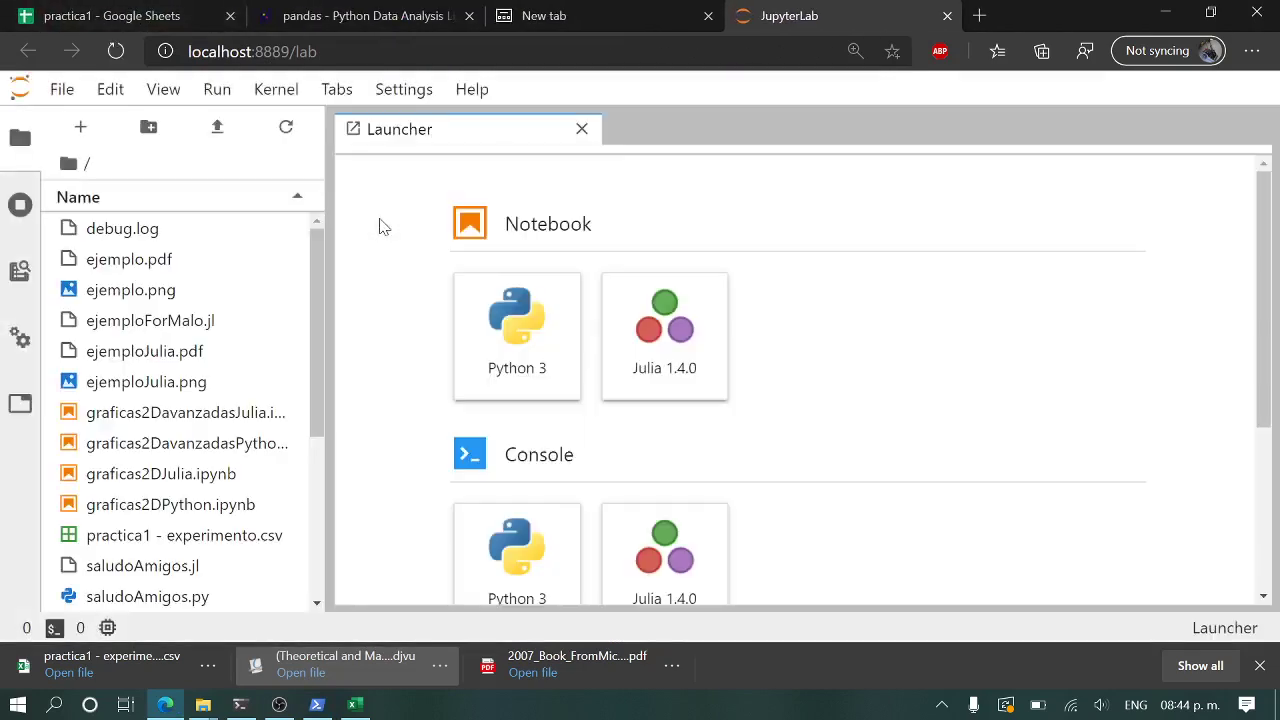
pyautogui.press('super+Left')
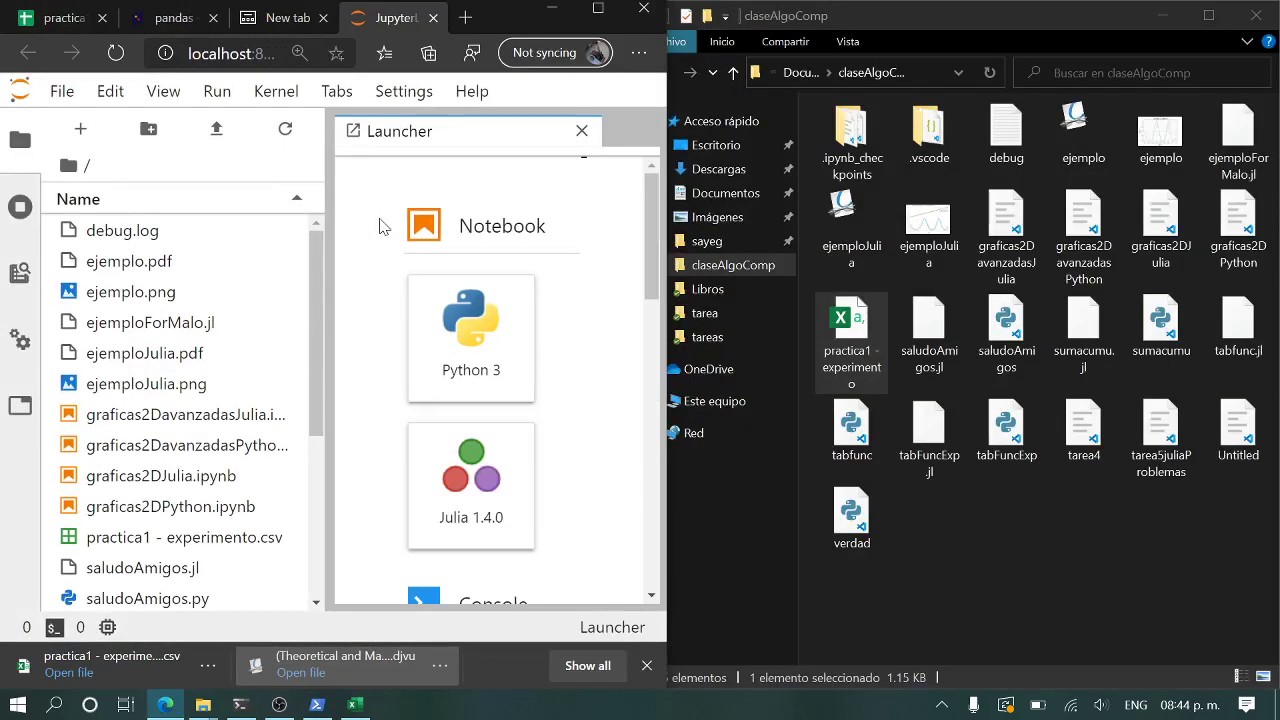
pyautogui.scroll(-1, 553, 377)
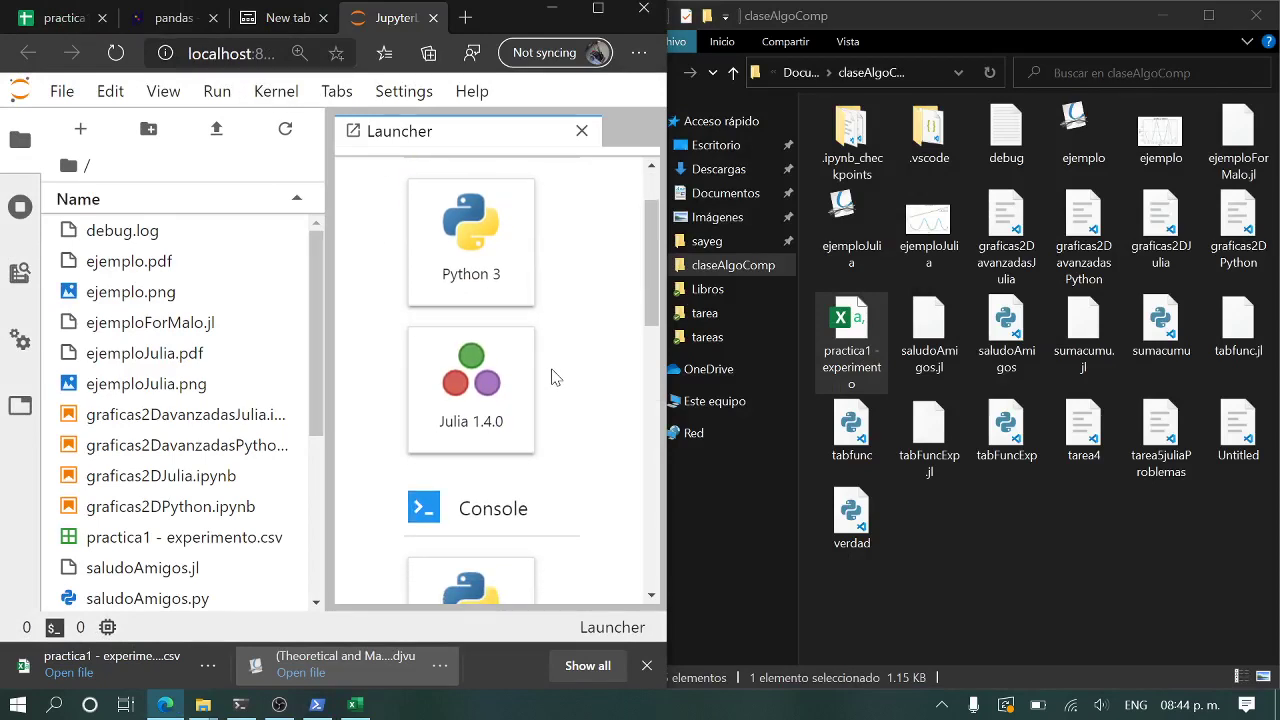
# Open practica1 - experimento.csv from the JupyterLab file browser, maximize the browser window, and inspect the tiempos and incertidumbres columns.
pyautogui.scroll(1, 556, 377)
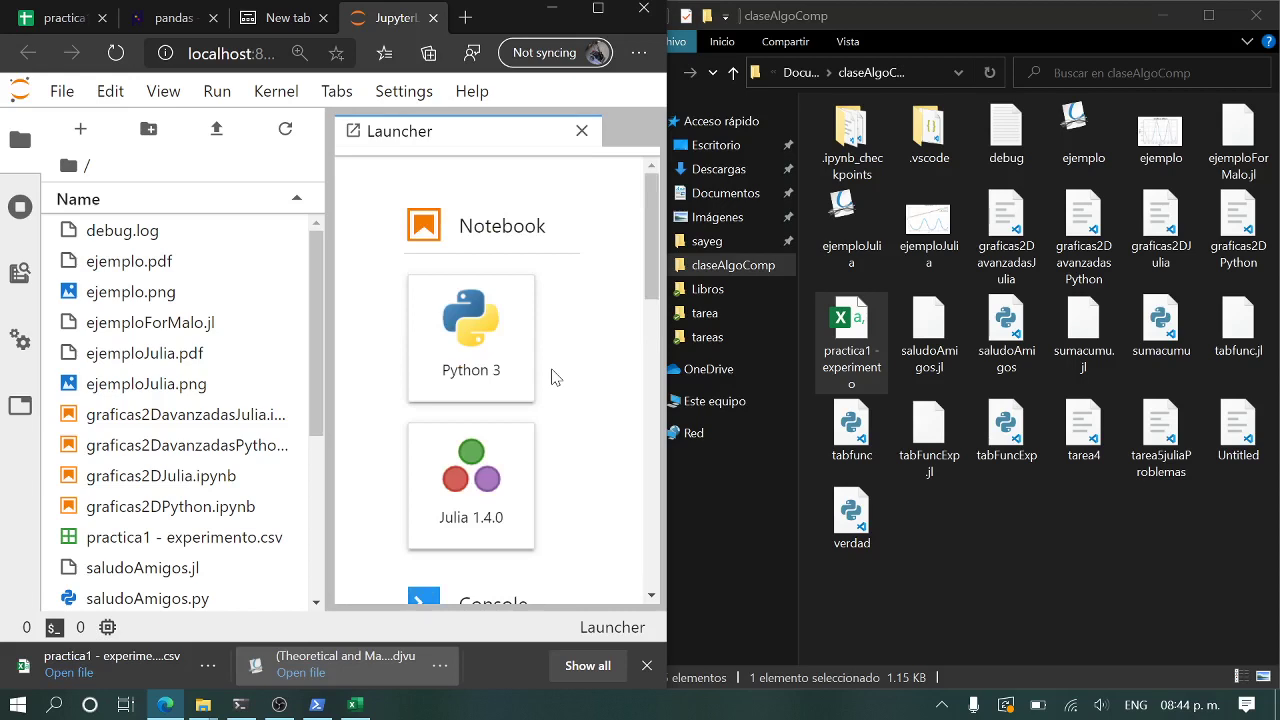
pyautogui.scroll(-1, 190, 430)
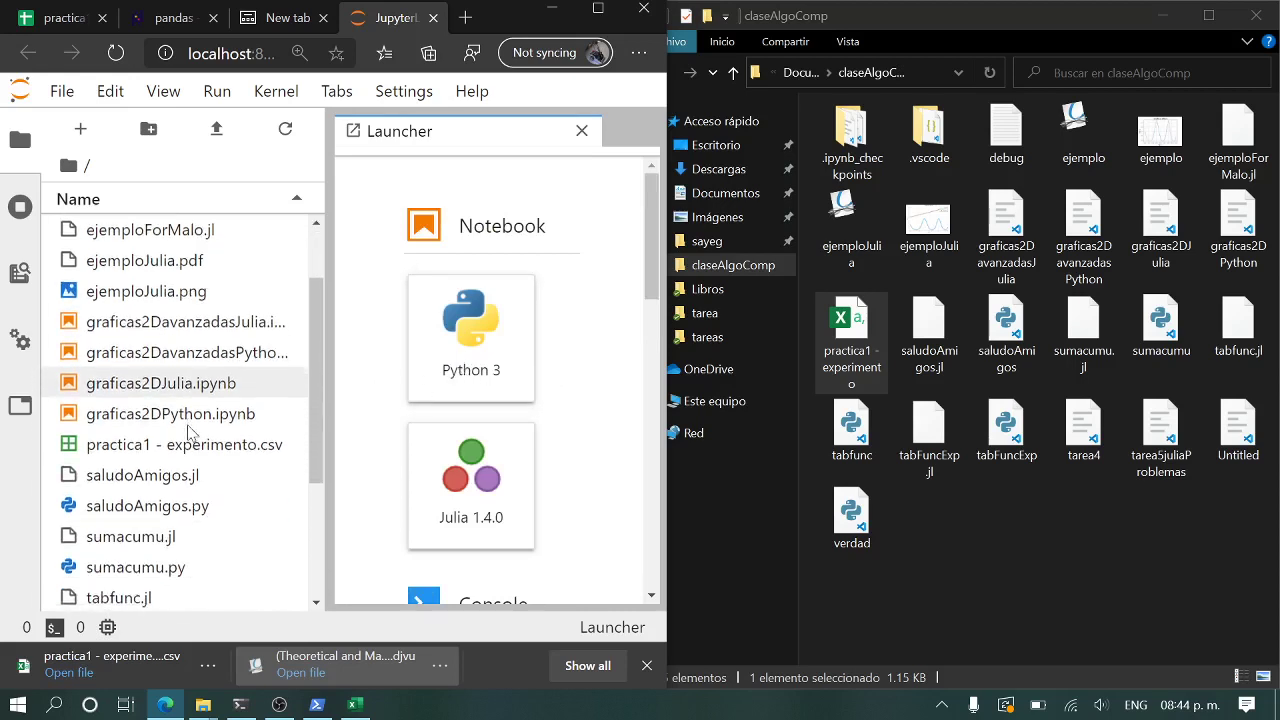
pyautogui.scroll(-1, 190, 430)
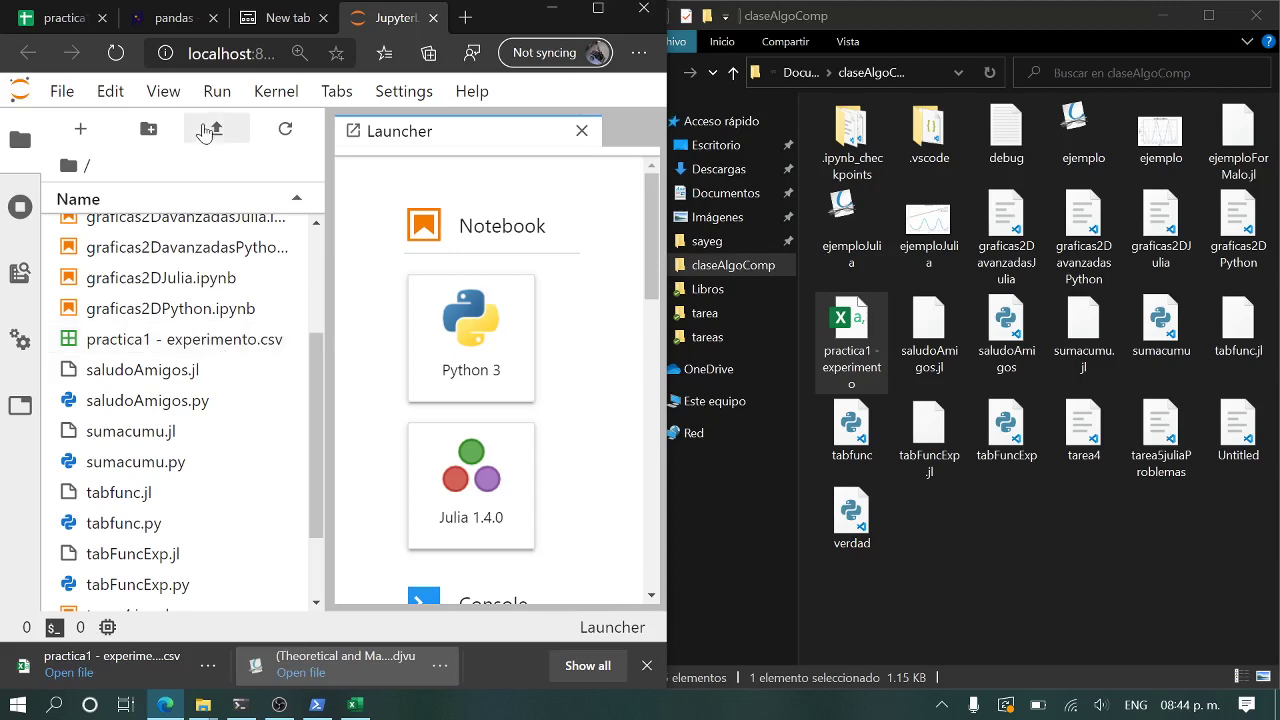
pyautogui.doubleClick(148, 345)
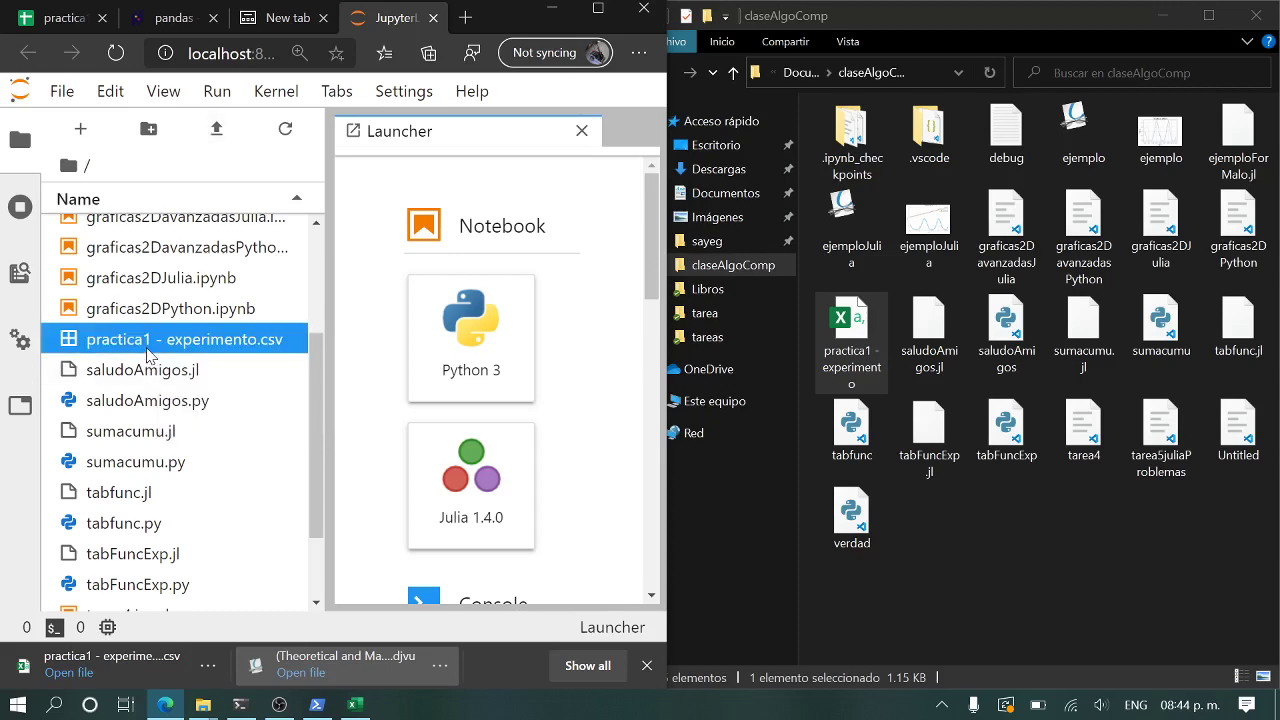
pyautogui.doubleClick(493, 20)
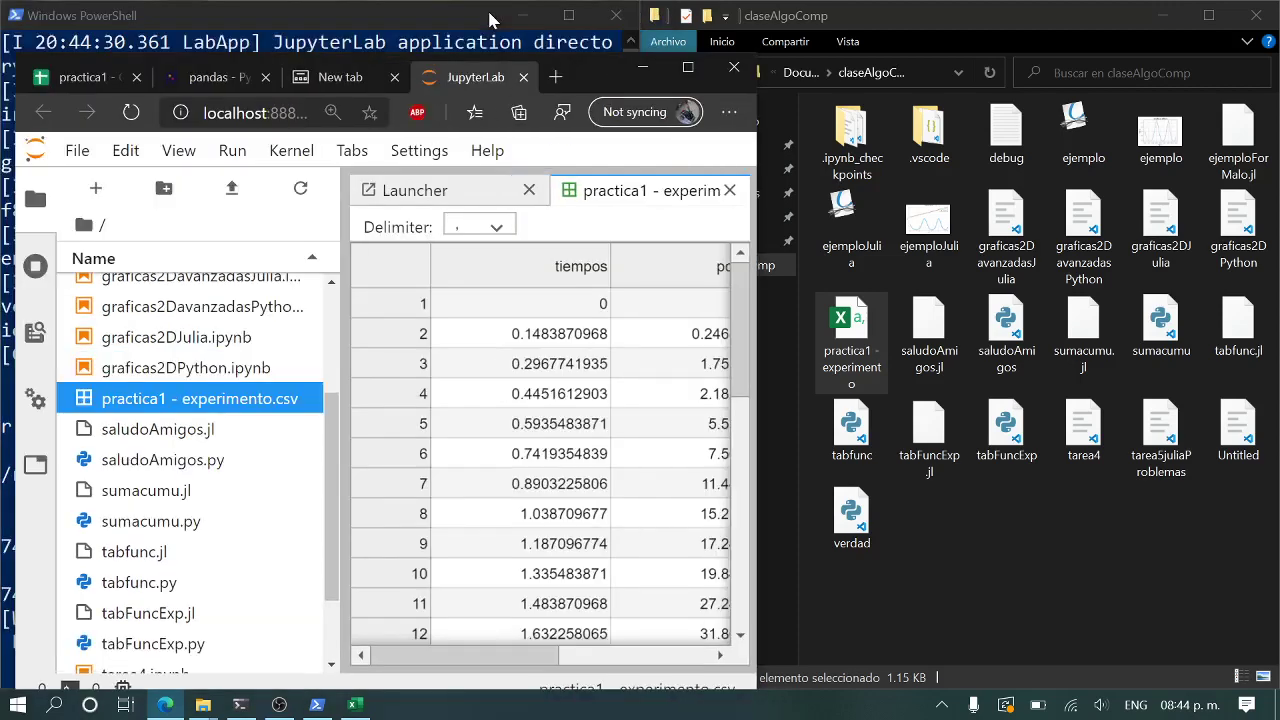
pyautogui.doubleClick(582, 73)
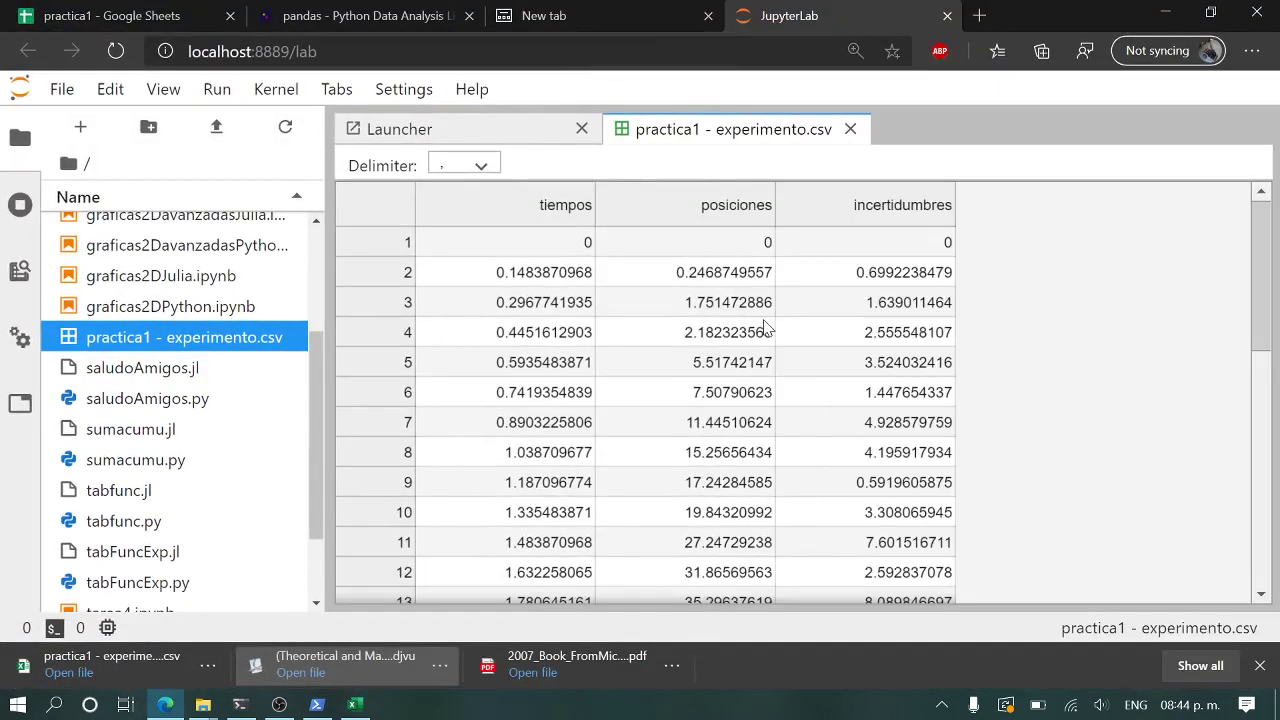
pyautogui.click(596, 330)
pyautogui.click(858, 338)
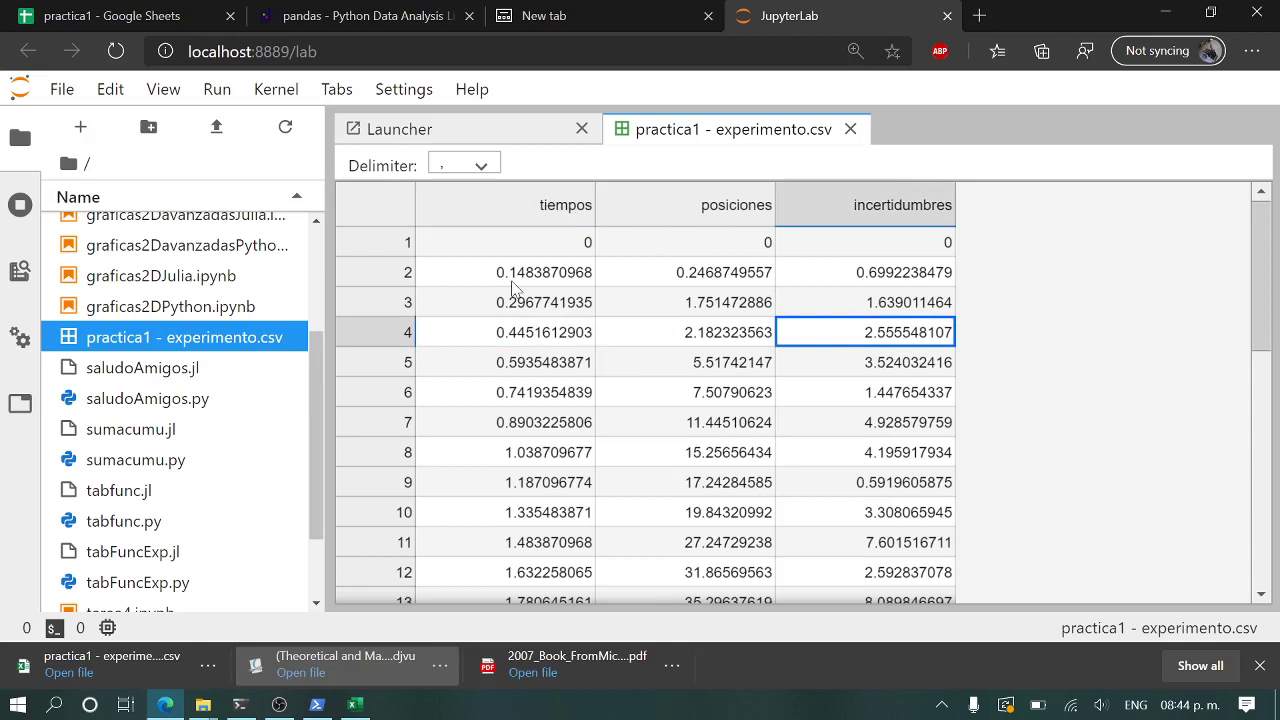
pyautogui.click(447, 316)
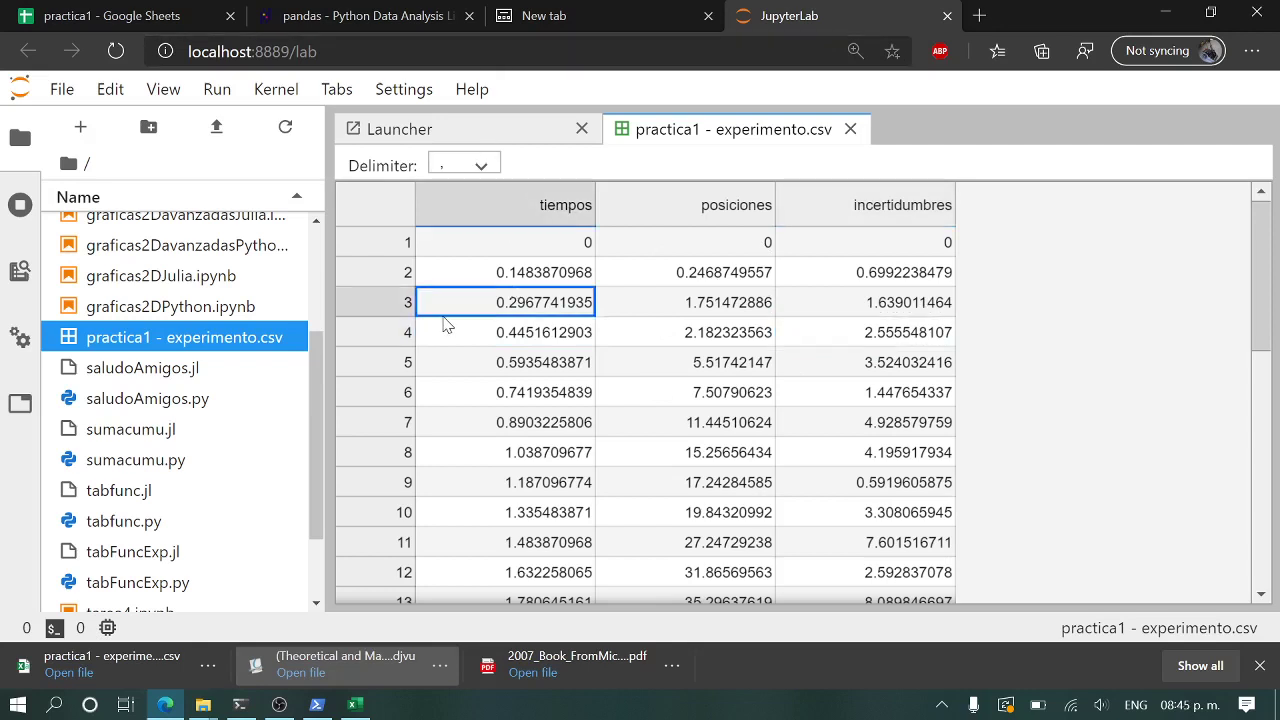
# Create a new Python 3 notebook from the Launcher and rename it datosPython.ipynb.
pyautogui.click(447, 130)
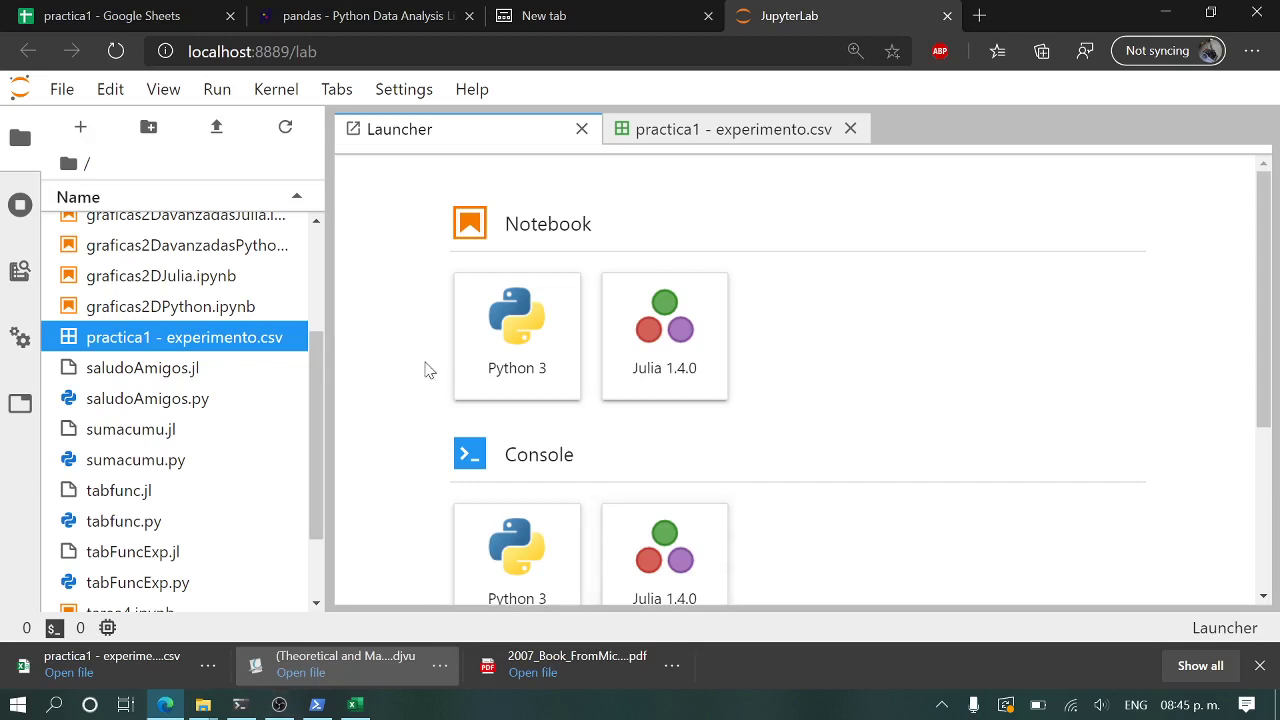
pyautogui.click(522, 348)
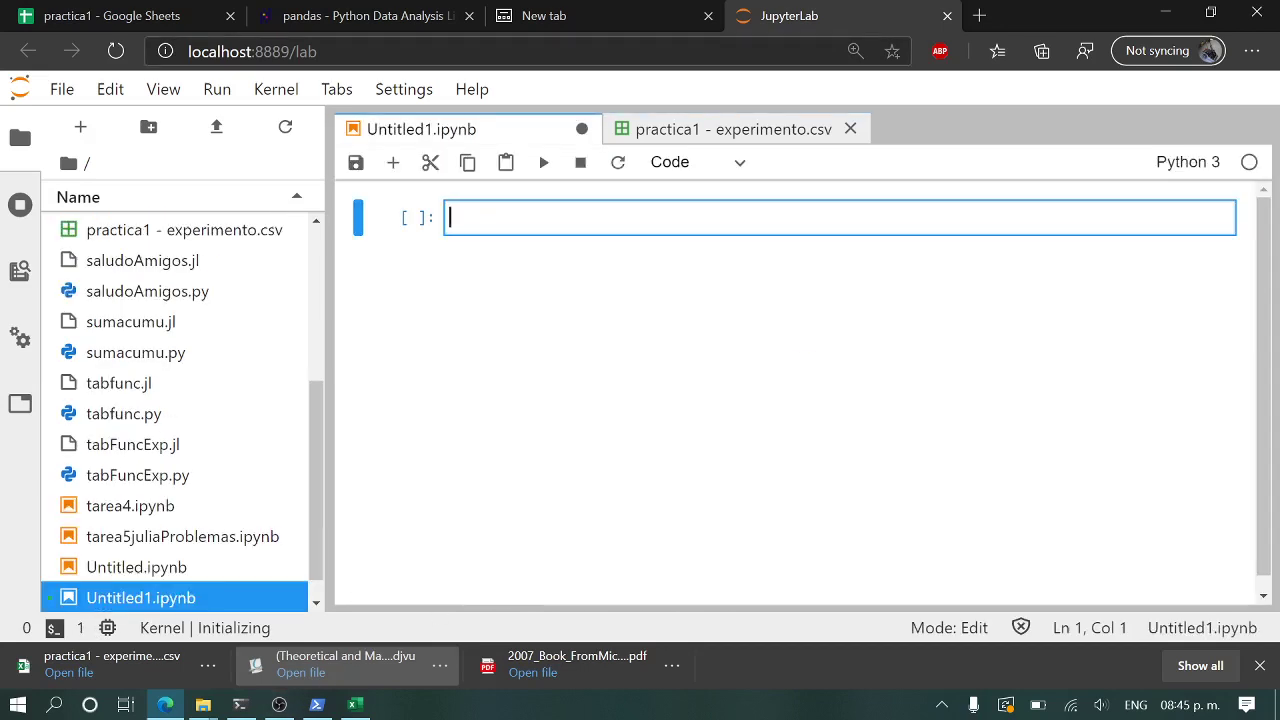
pyautogui.click(66, 91)
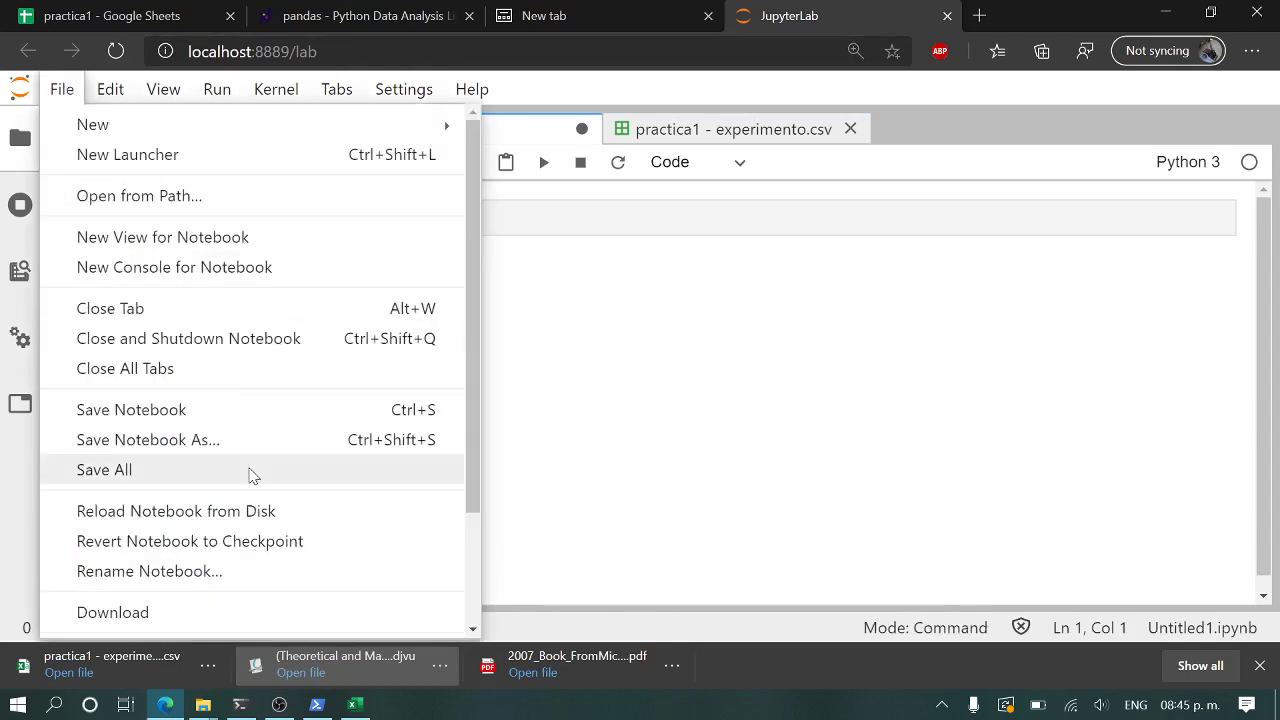
pyautogui.click(184, 572)
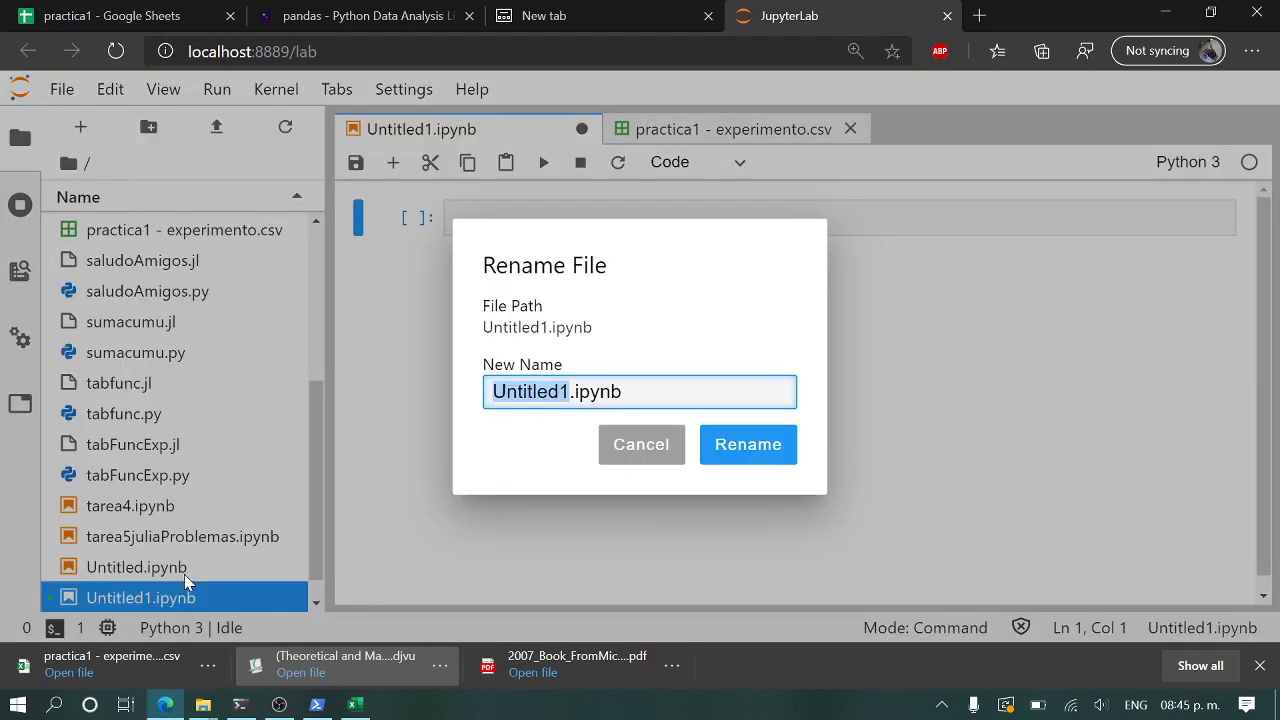
pyautogui.write('datos')
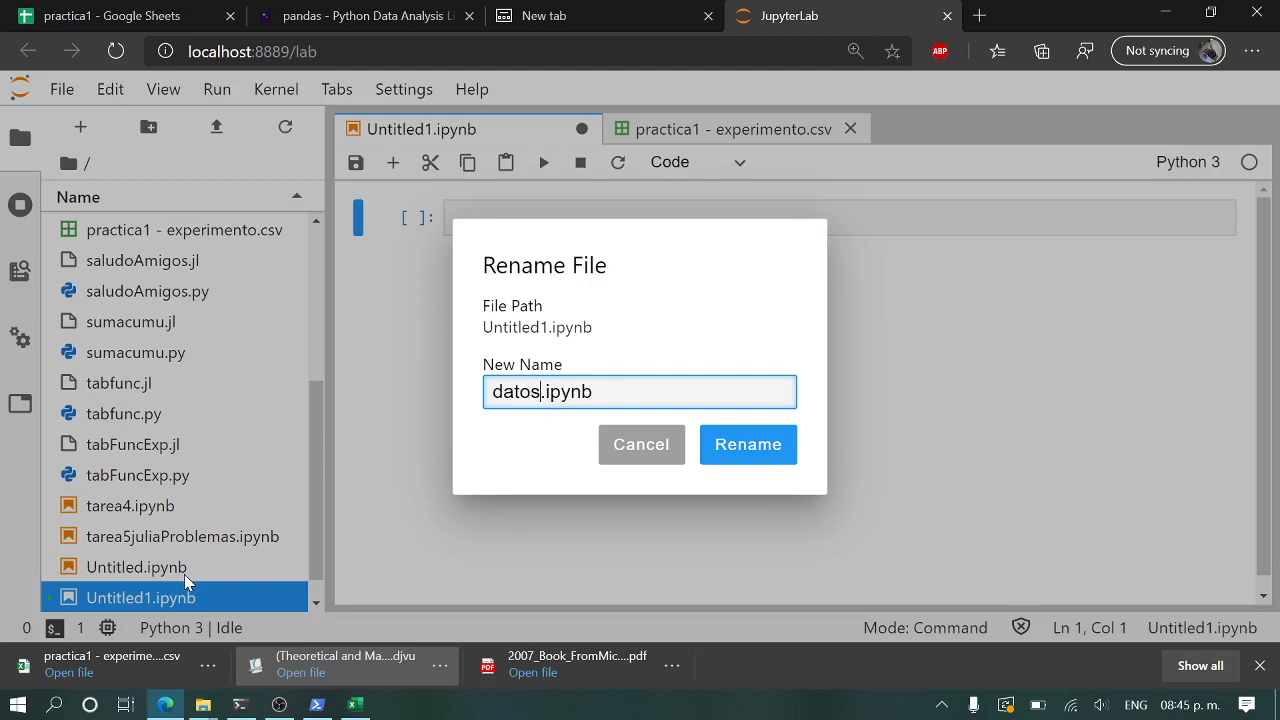
pyautogui.write('Python')
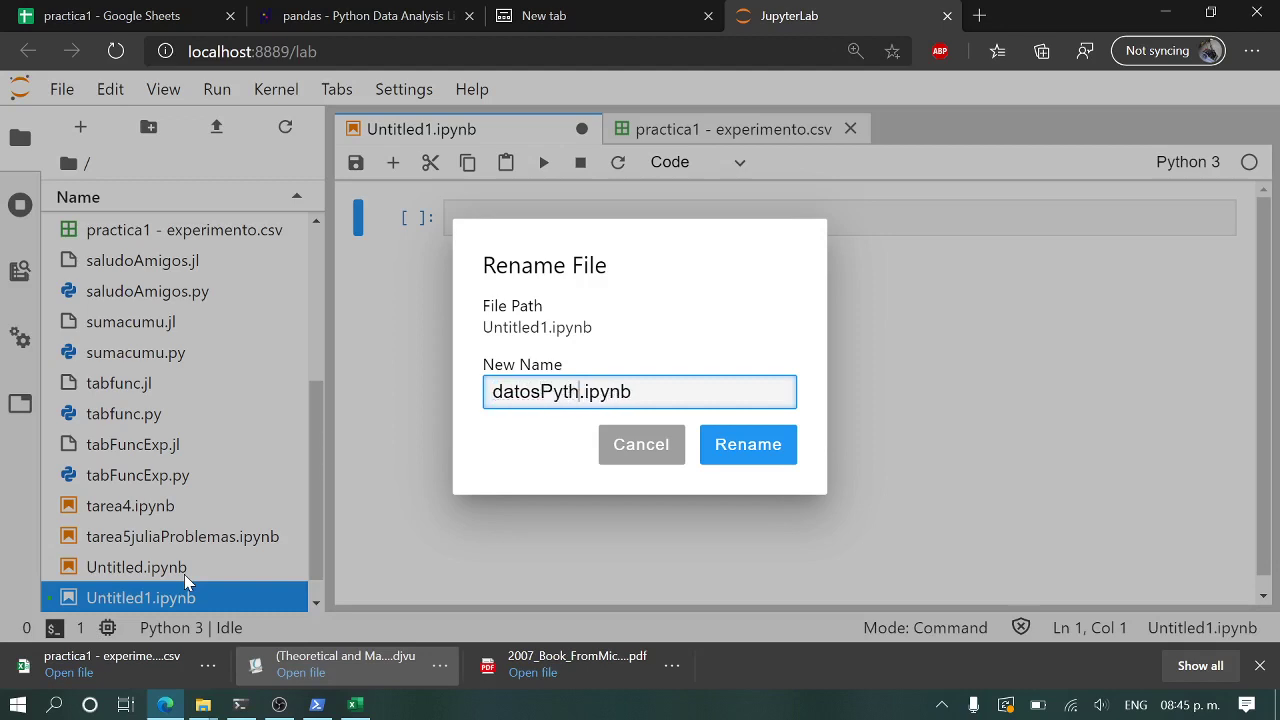